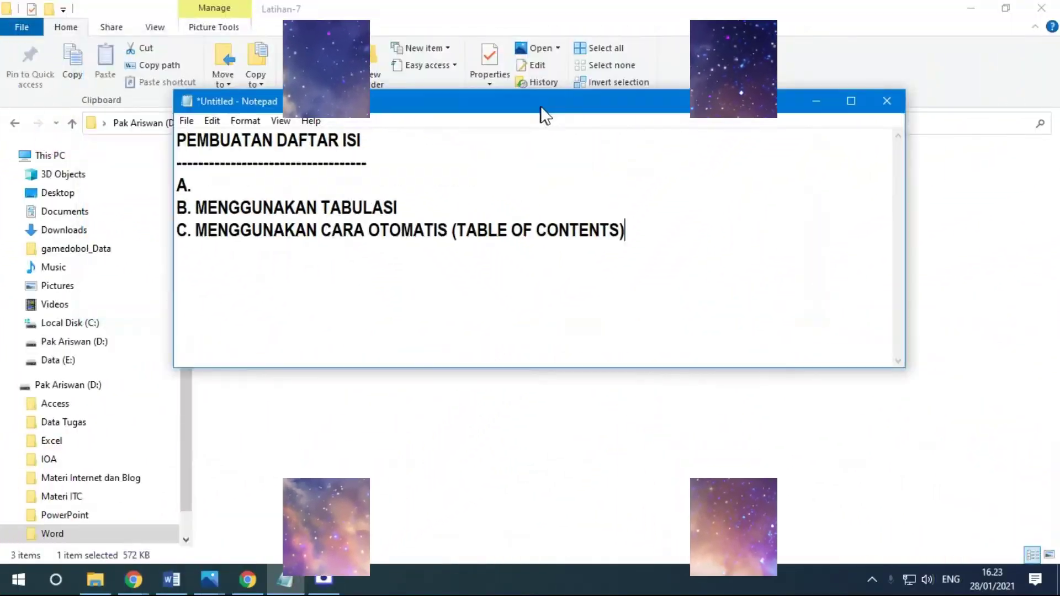
Step: Type MENGGUNAKAN TABEL after 'A.' on the first line of the Notepad outline
click(377, 224)
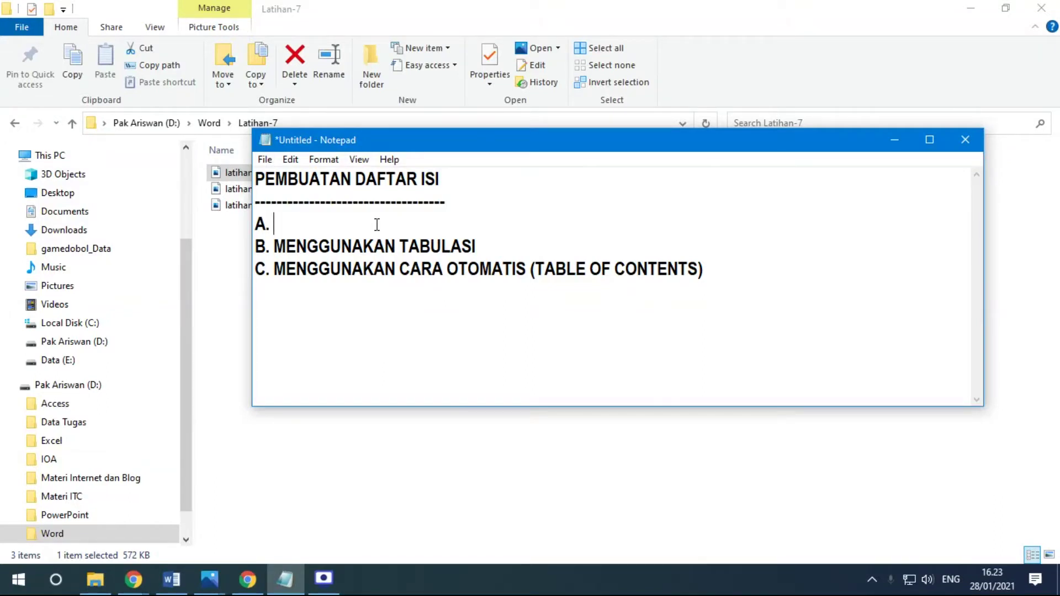
text(MENGGUNAKAN TABEL)
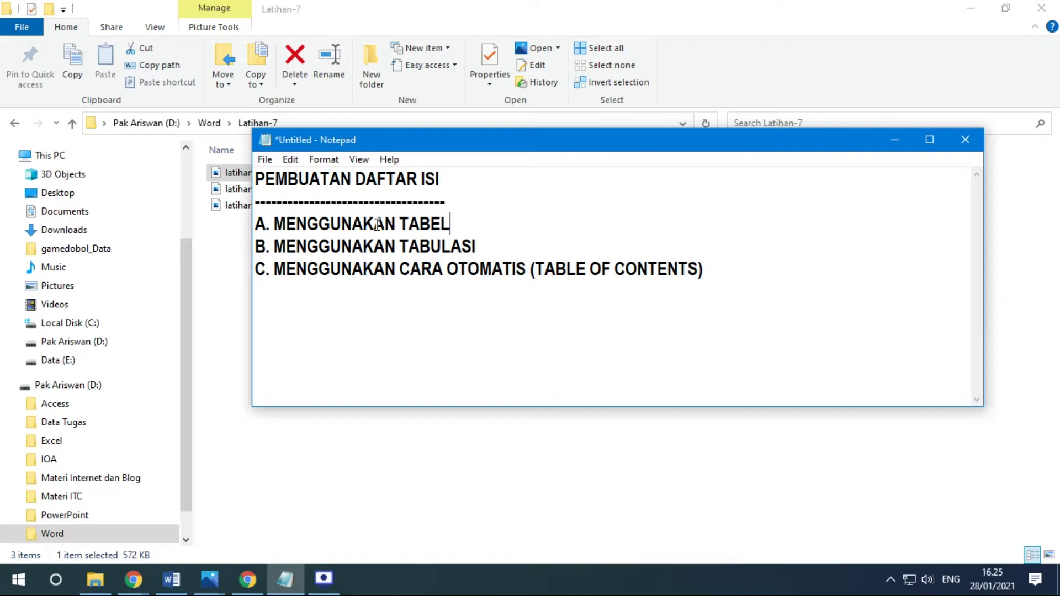
Step: Insert a blank line after outline item B, before item C
mouse_move(274, 223)
mouse_down()
mouse_move(477, 230)
mouse_move(503, 269)
mouse_up()
click(492, 269)
click(484, 247)
key(Return)
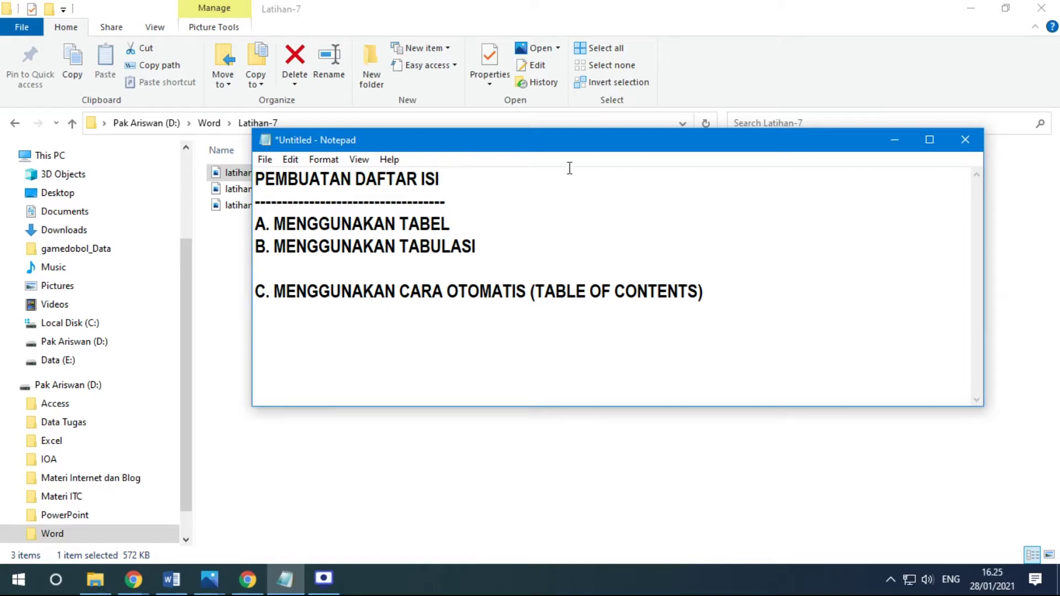
Step: Highlight outline items A, B and C in turn, then bring the Word report forward
drag(458, 223, 258, 225)
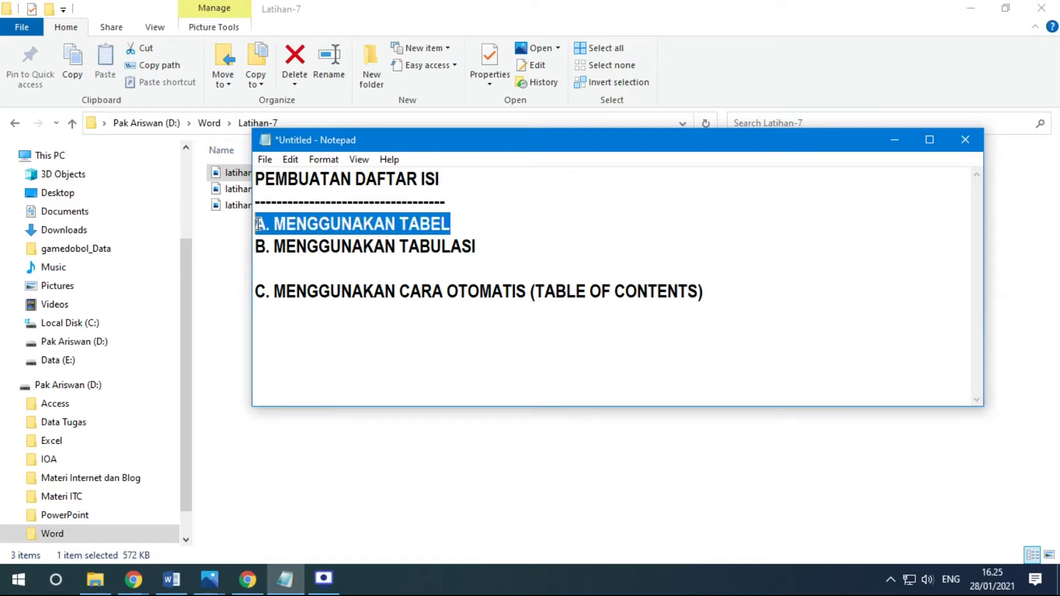
drag(485, 246, 255, 246)
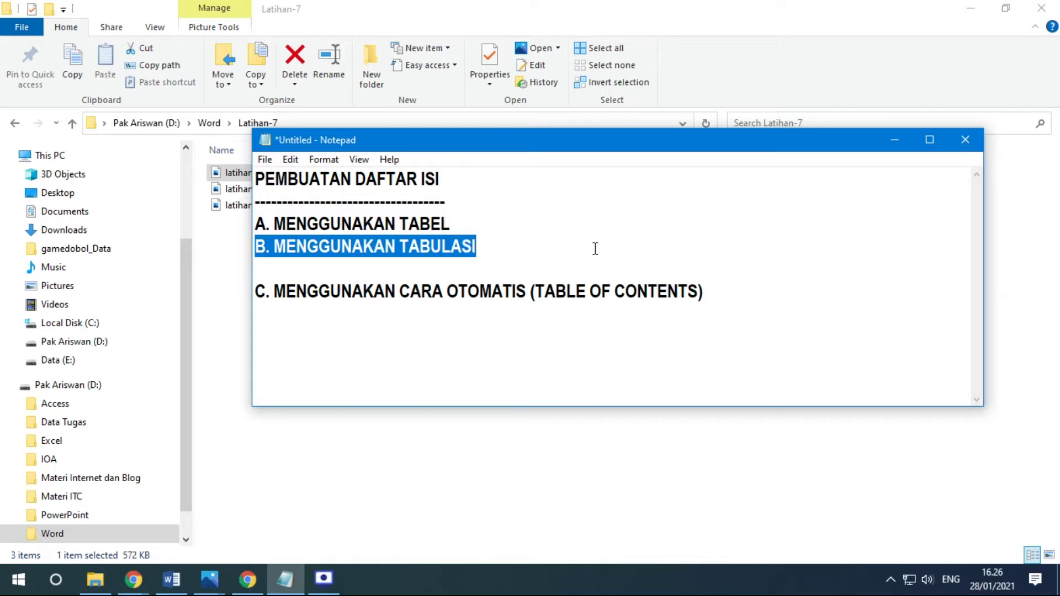
drag(274, 292, 700, 298)
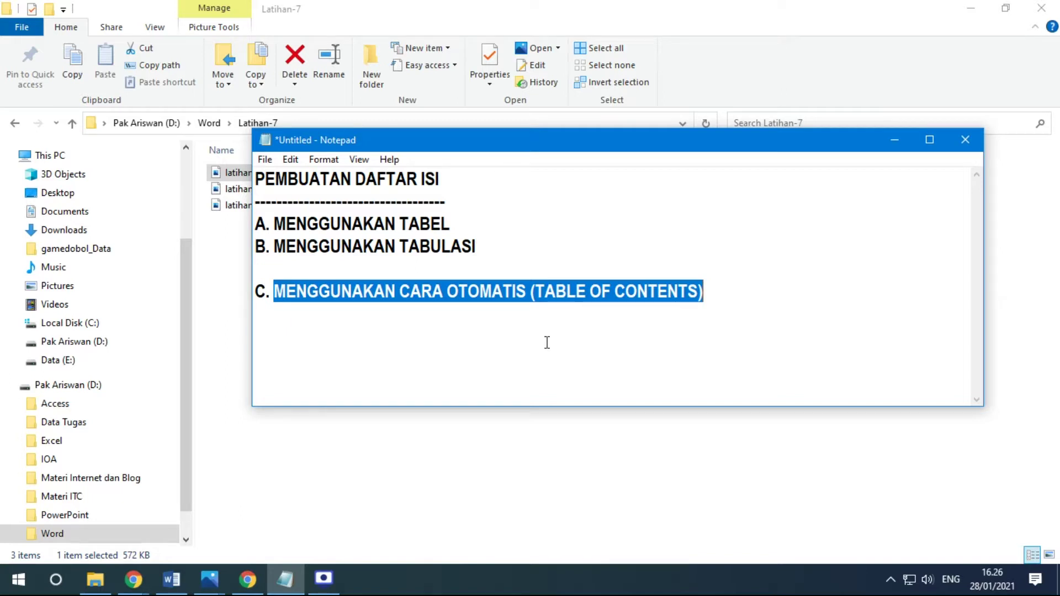
click(176, 586)
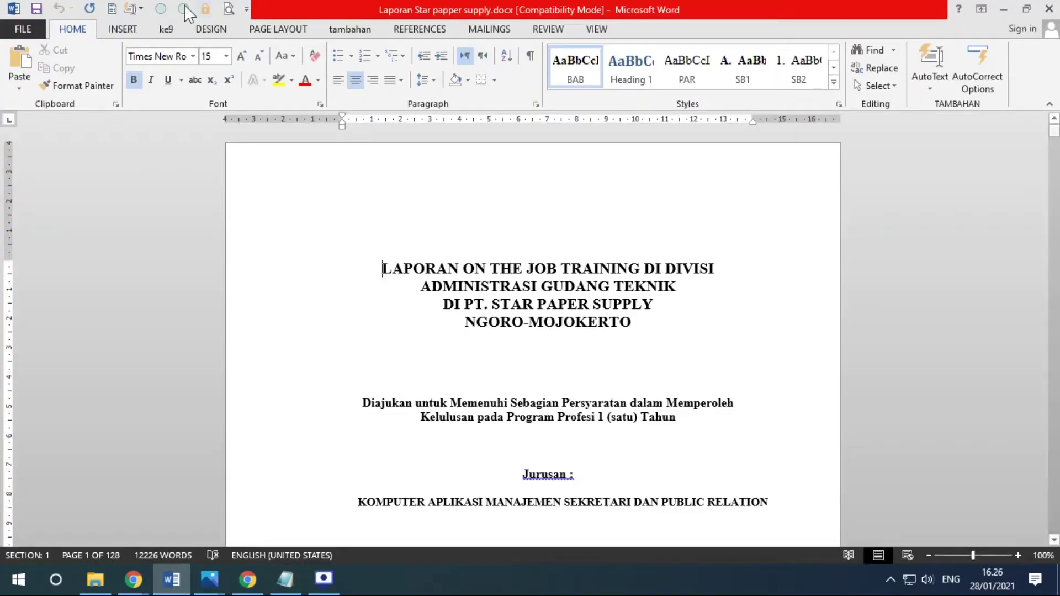
Step: Create blank Document2 and display the LATIHAN 7b exercise image in Photos
click(33, 28)
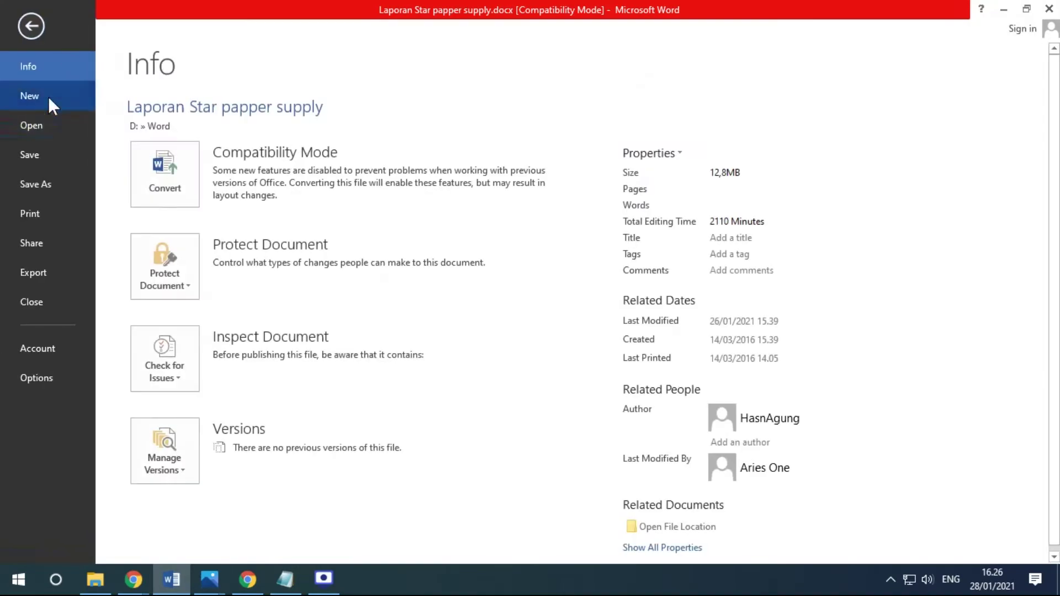
click(48, 96)
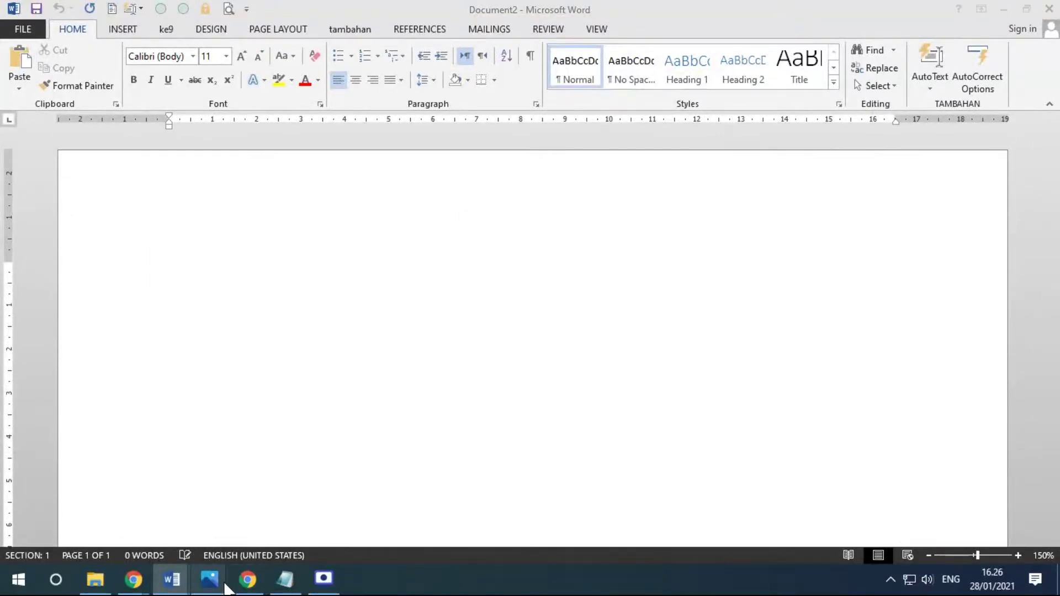
mouse_move(210, 579)
click(161, 515)
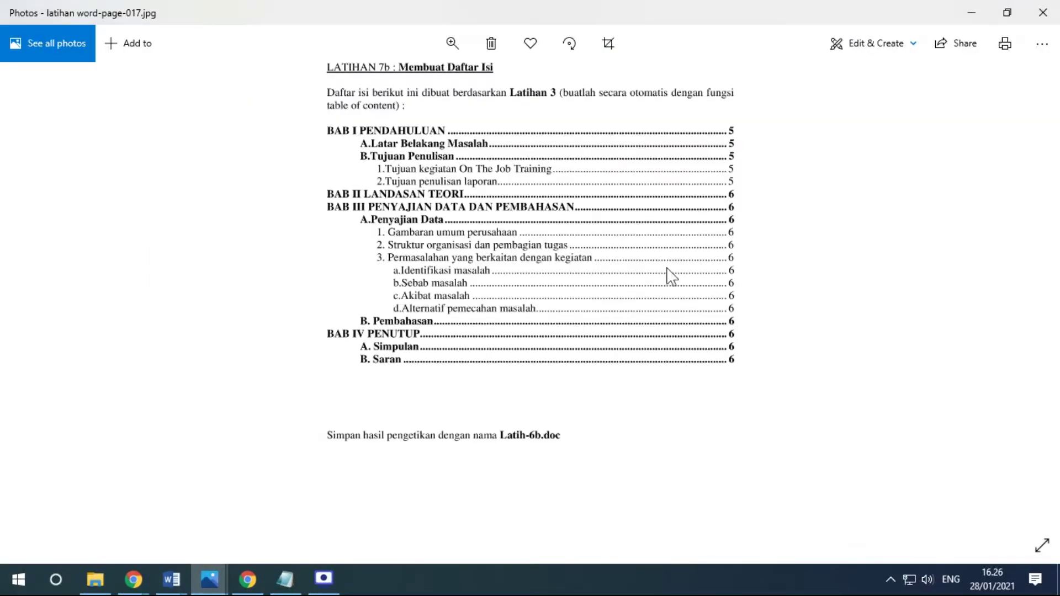
Step: Zoom into the dotted table-of-contents example, then return to blank Document2
scroll(669, 276, up, 2)
scroll(607, 246, up, 2)
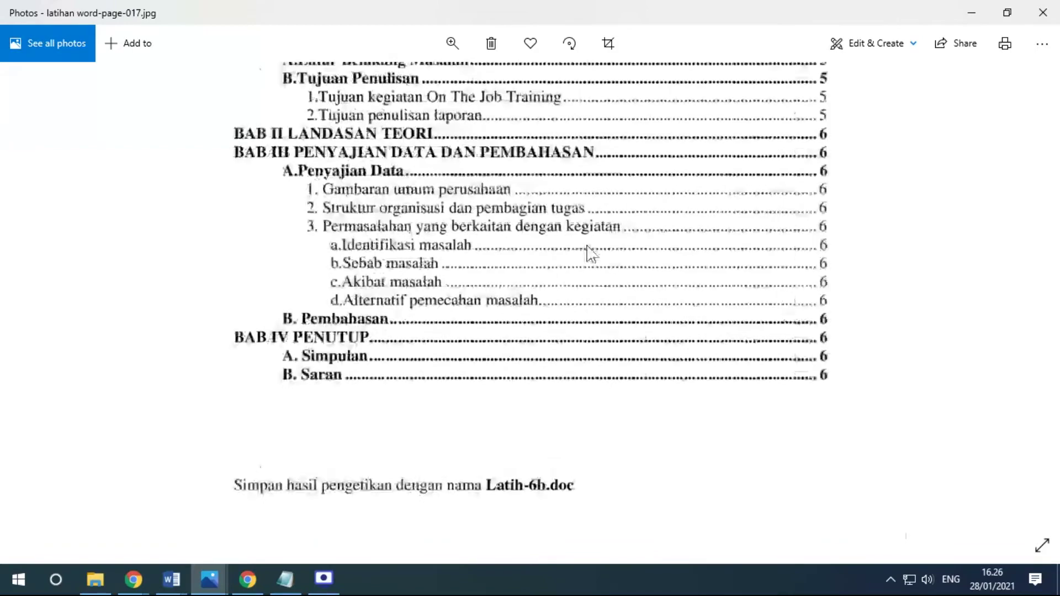
scroll(555, 356, up, 1)
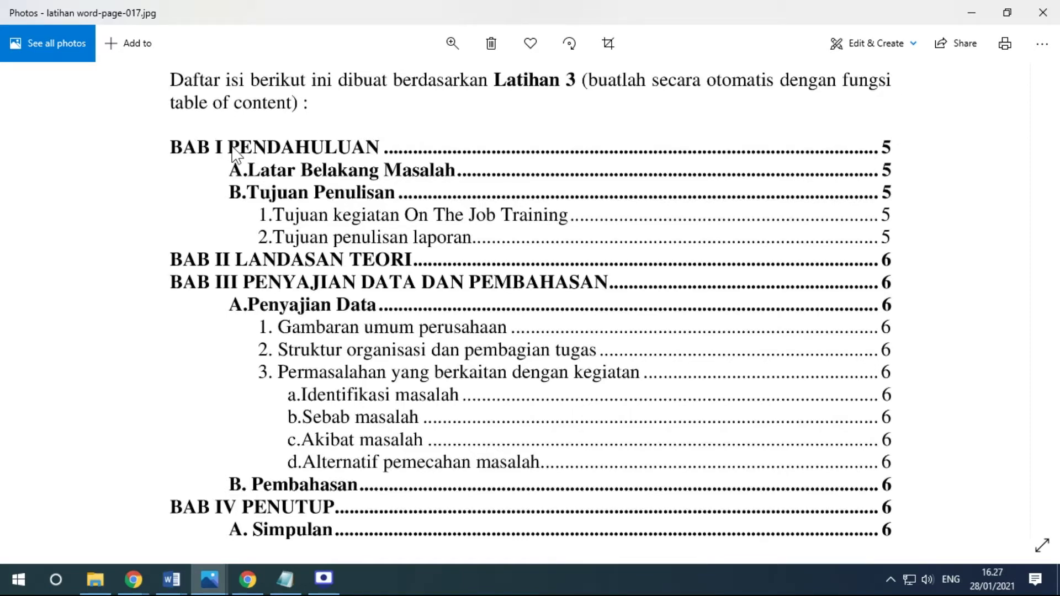
mouse_move(171, 578)
click(182, 513)
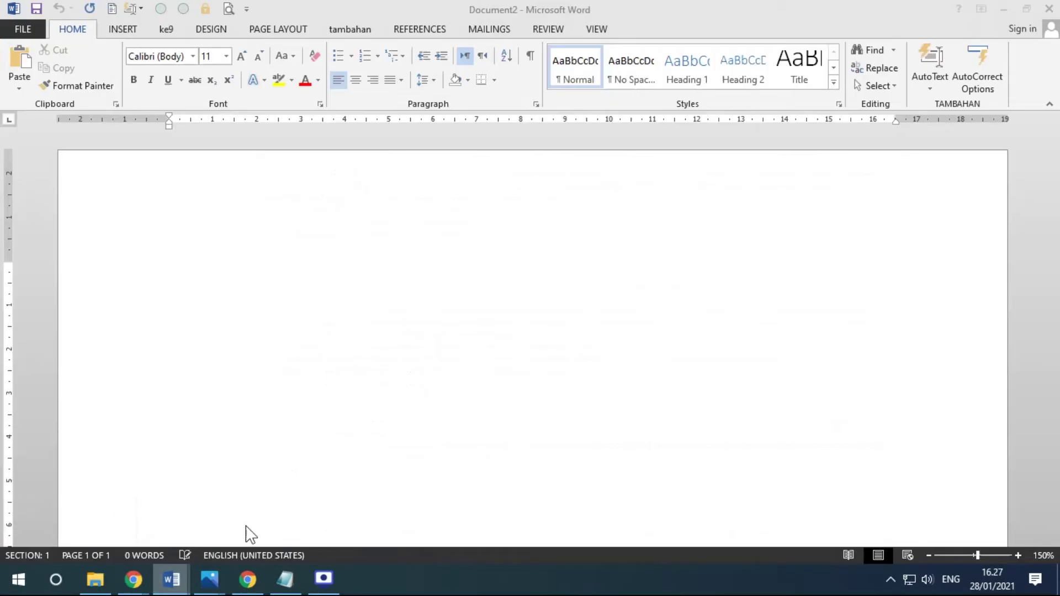
Step: Insert a 1×2 table and drag its divider far right, leaving a narrow page-number column
click(123, 29)
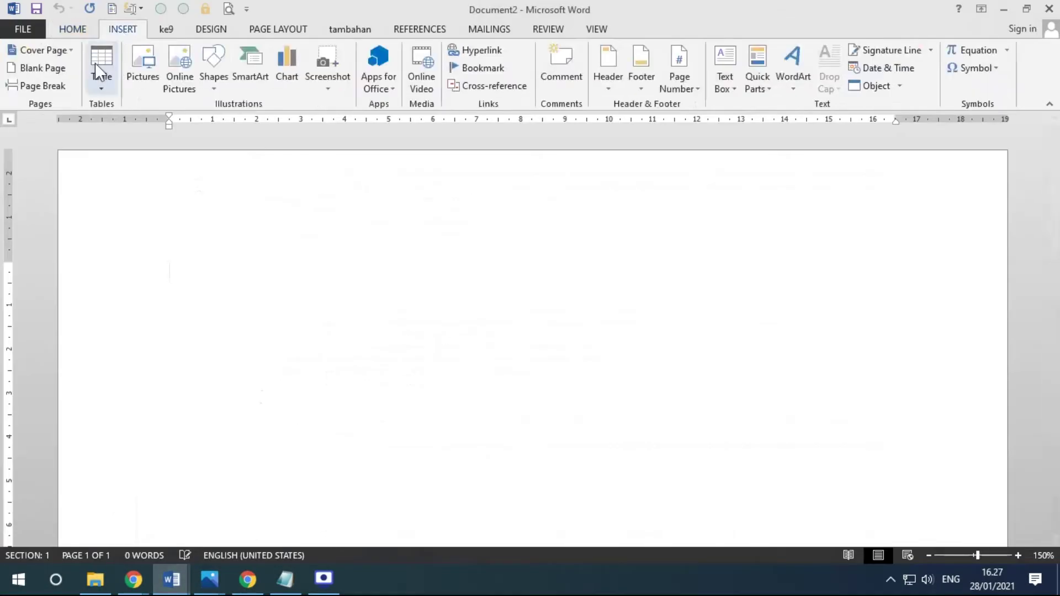
click(100, 82)
click(110, 122)
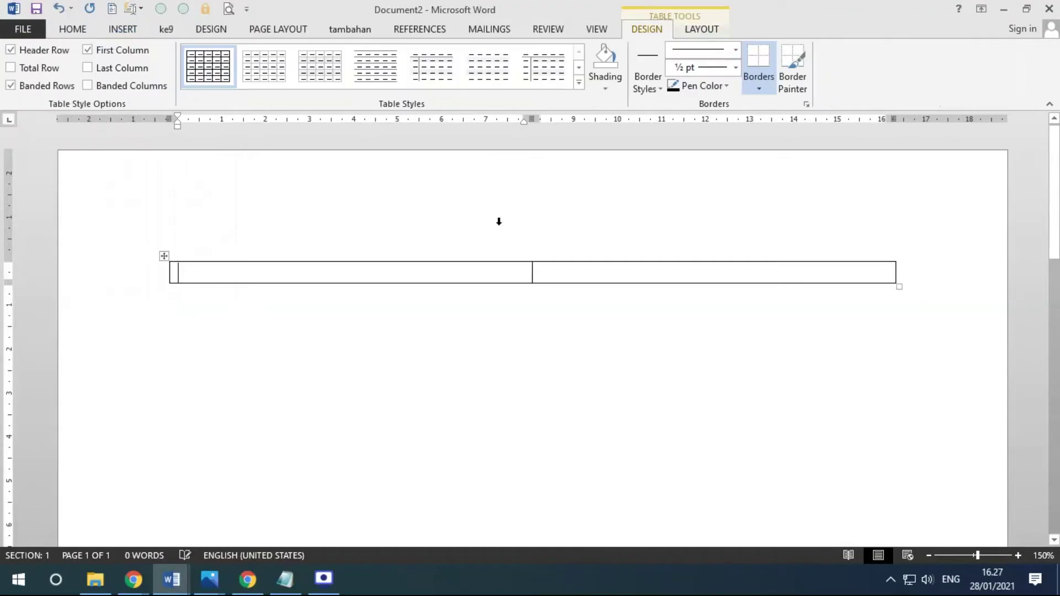
drag(533, 272, 852, 280)
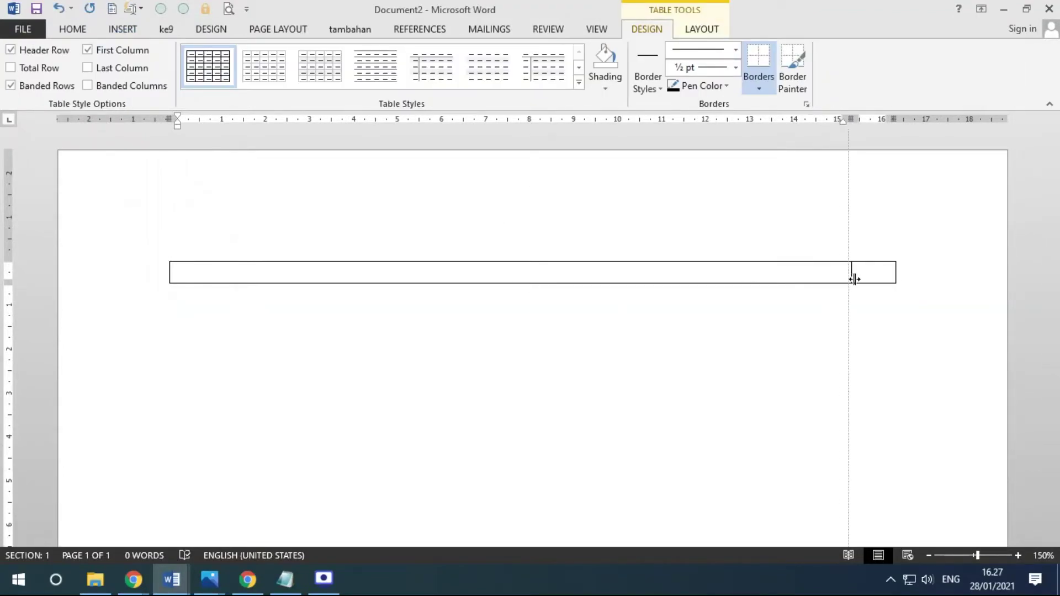
drag(854, 280, 852, 279)
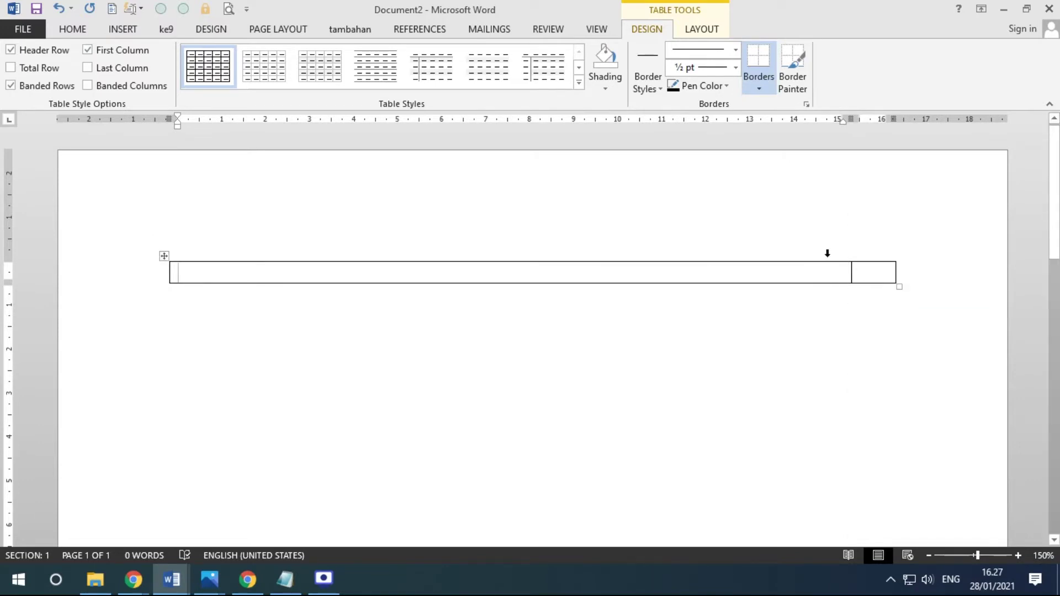
Step: Enter 'BAB I PENDAHULUAN' with a one-line dotted leader in cell one and 5 in cell two
text(bab)
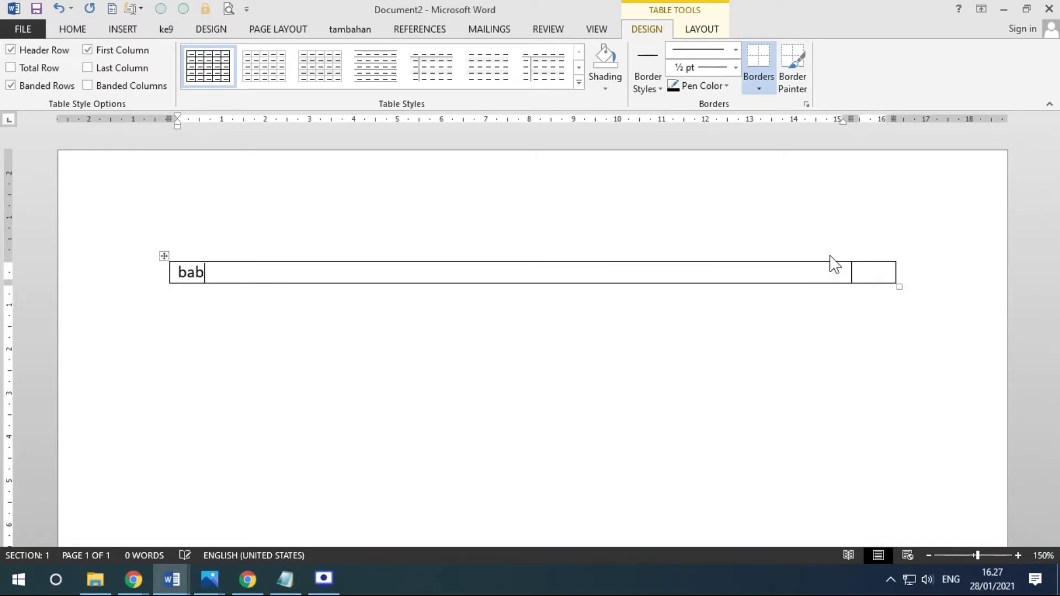
key(BackSpace)
key(BackSpace)
key(BackSpace)
text(BAB I PENDAHULUAN)
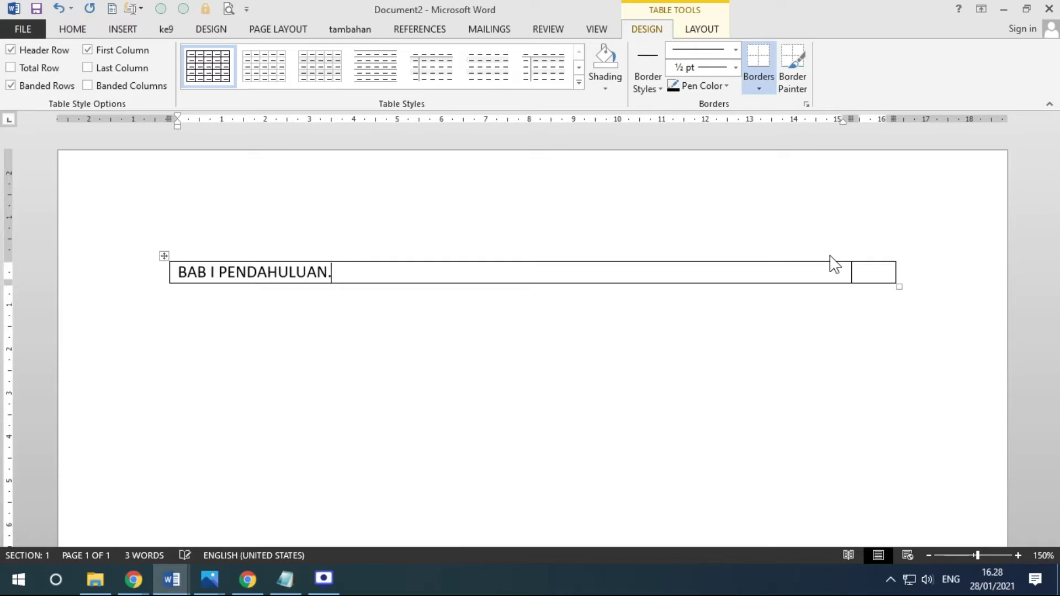
text(................................................................................................................)
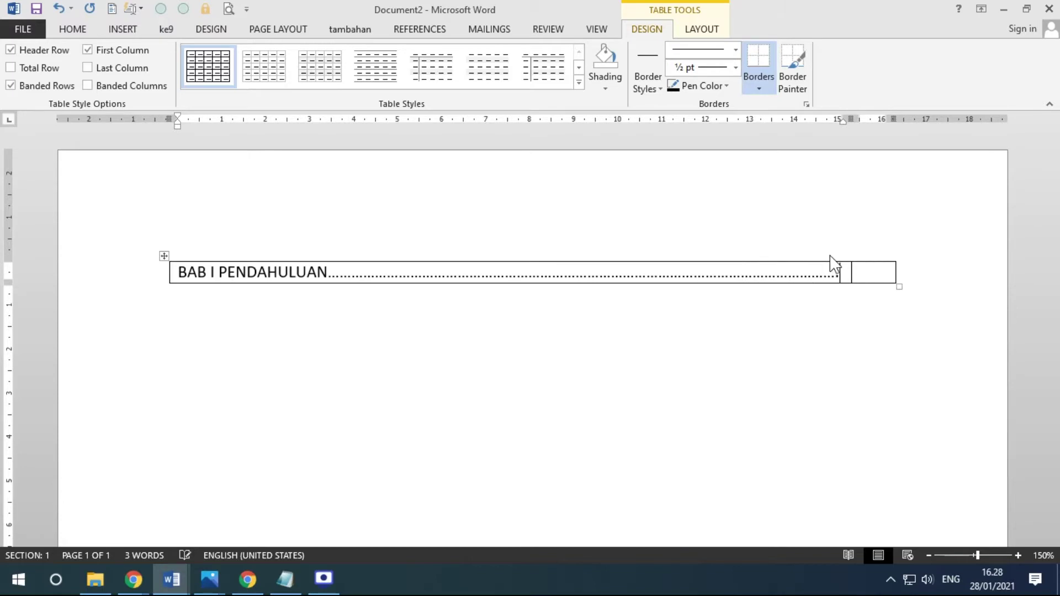
text(..)
key(BackSpace)
click(872, 275)
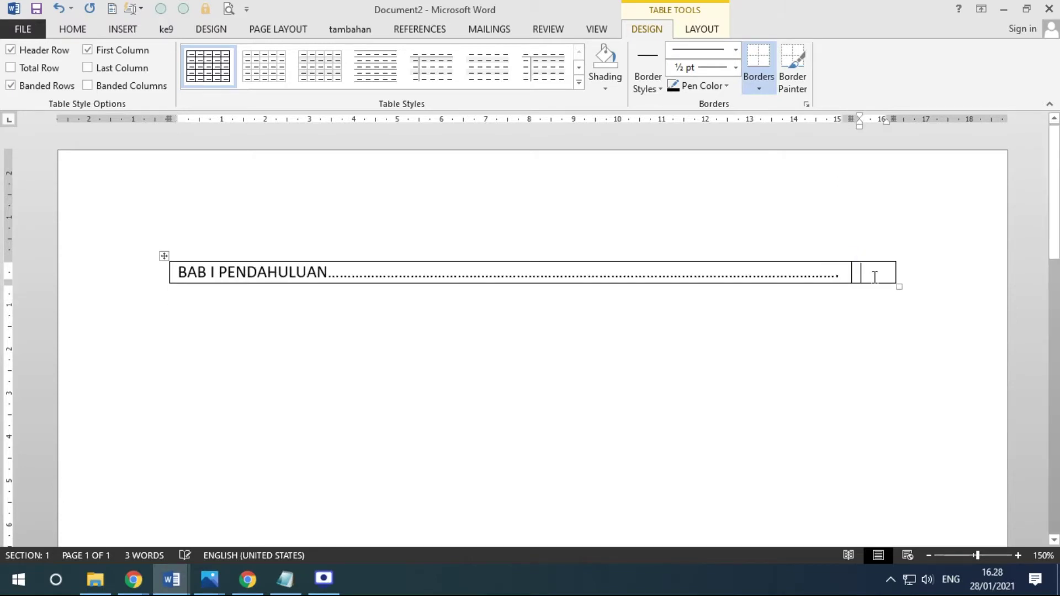
text(5)
Step: Add an empty second row below the first table row
click(845, 276)
key(Return)
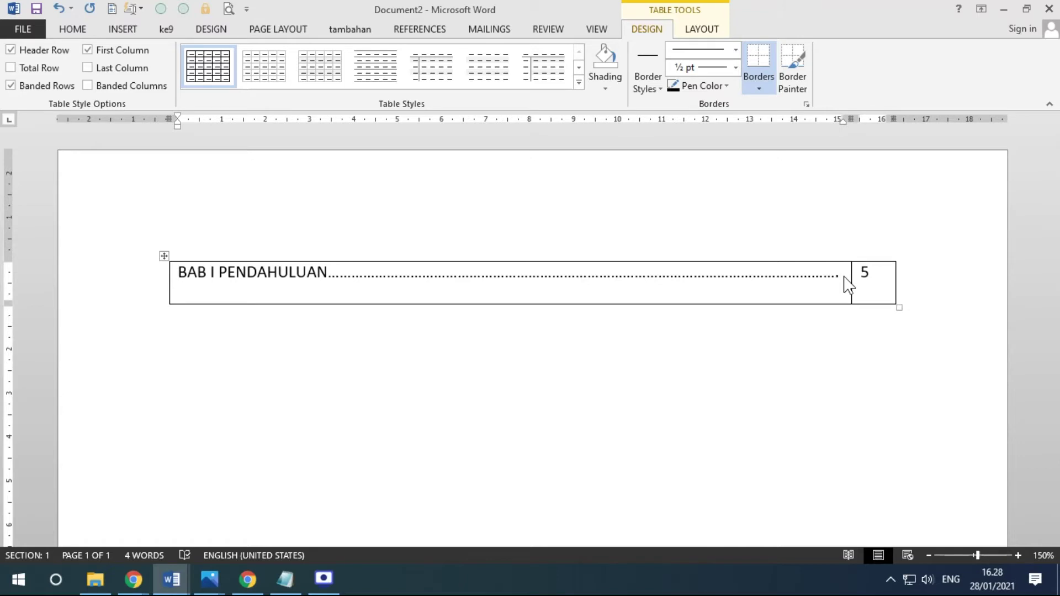
key(ctrl+z)
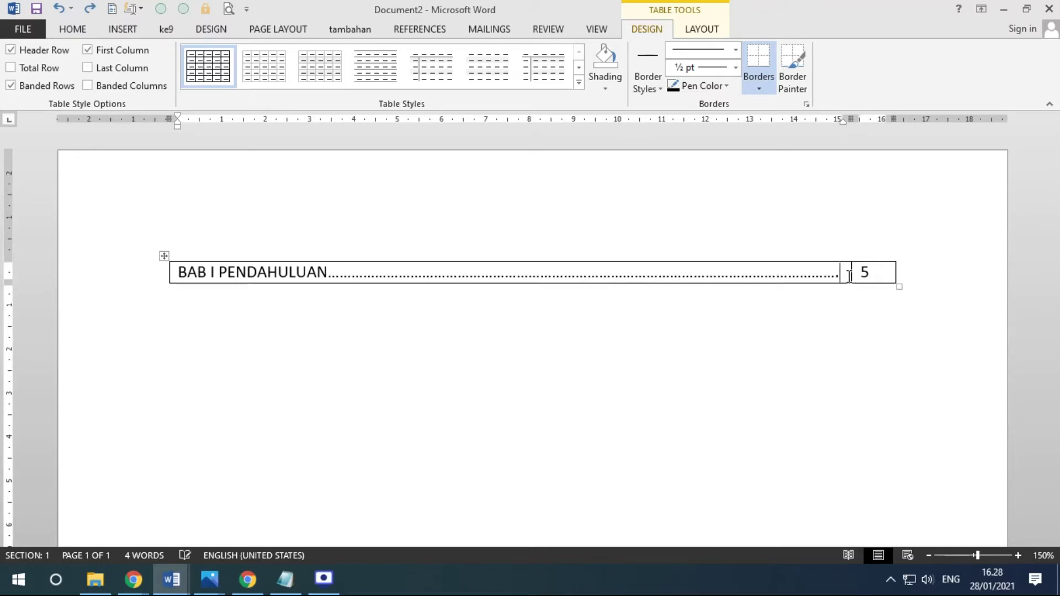
click(886, 273)
key(Tab)
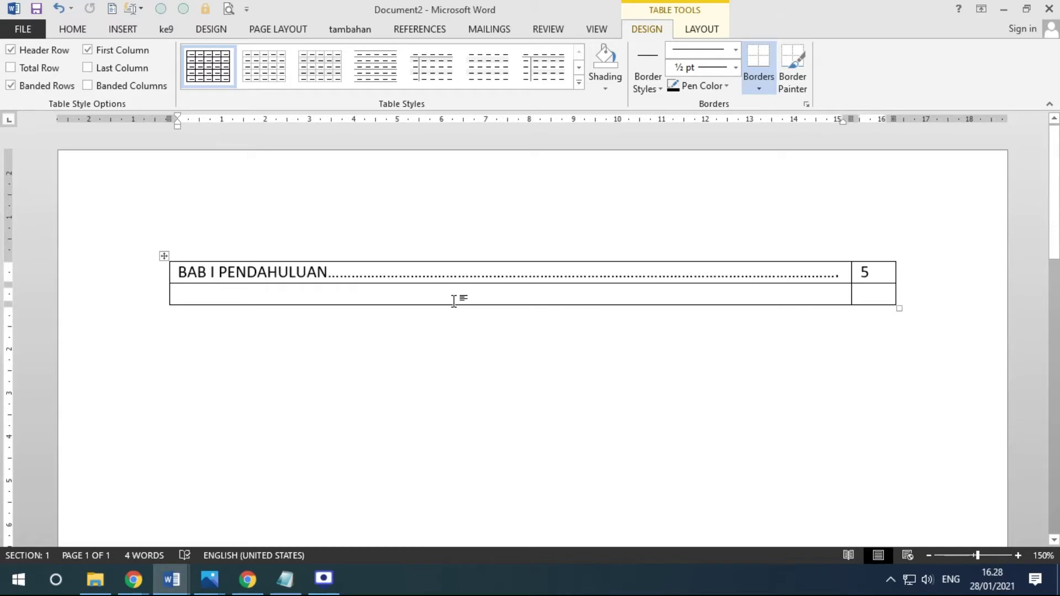
click(843, 277)
Step: Add an indented, dotted 'A. Latar Belakang' line and start item B below it
key(Return)
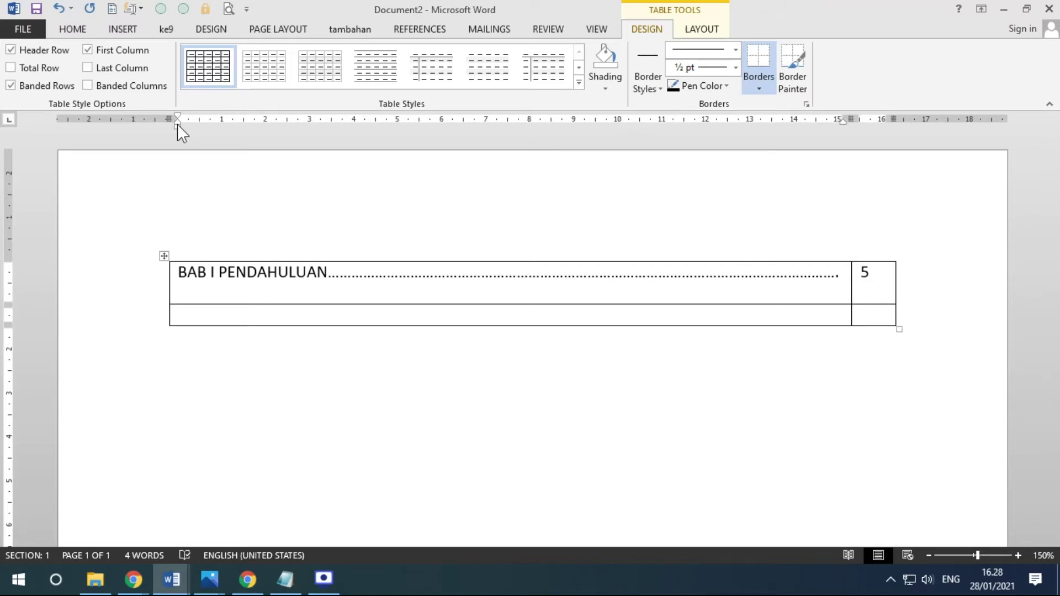
drag(177, 125, 214, 124)
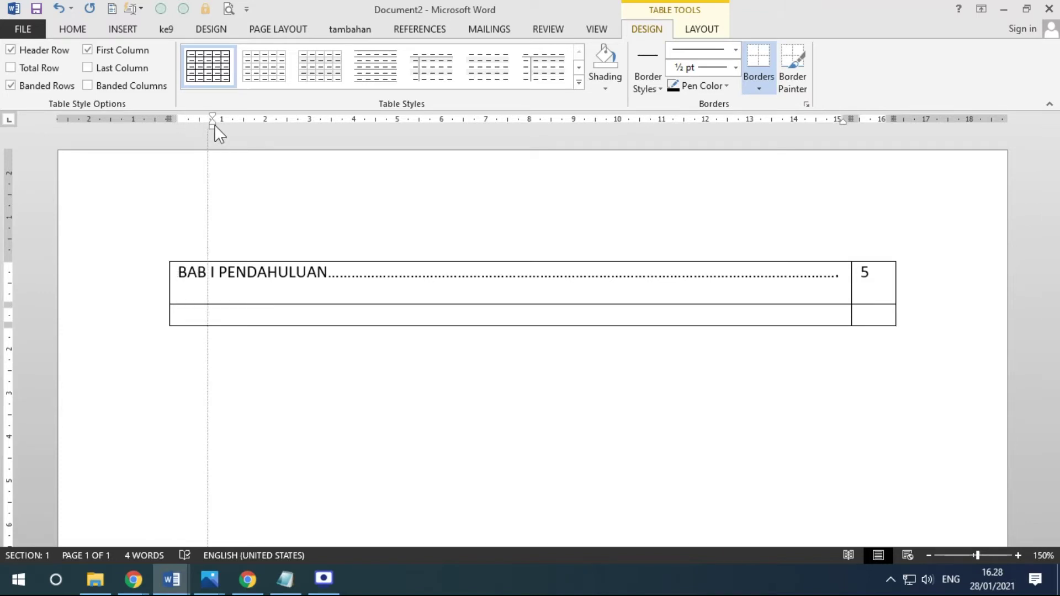
text(A. Latar Belakang )
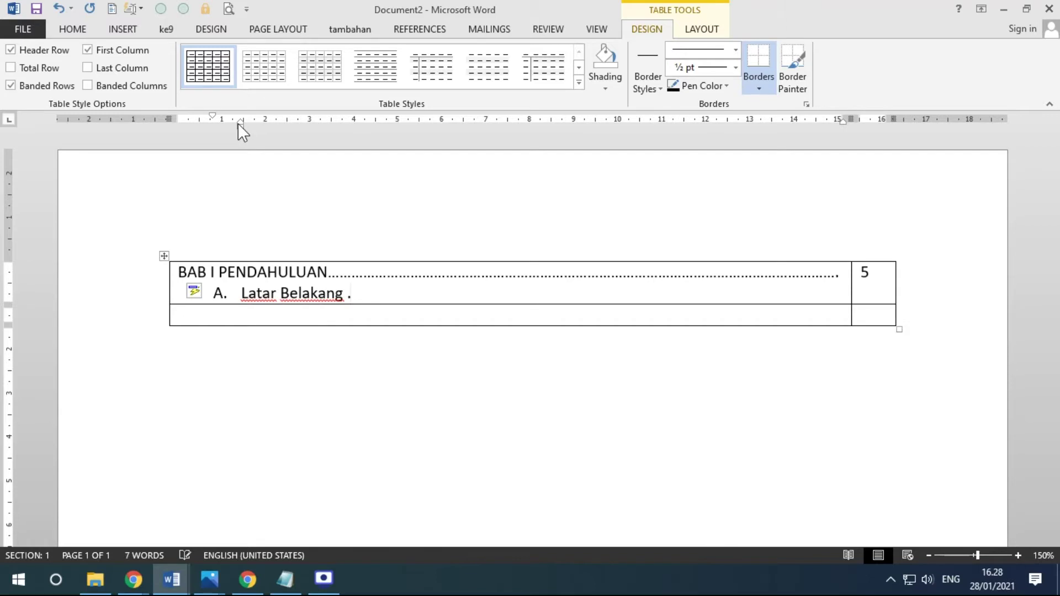
text(..............................................................................................................)
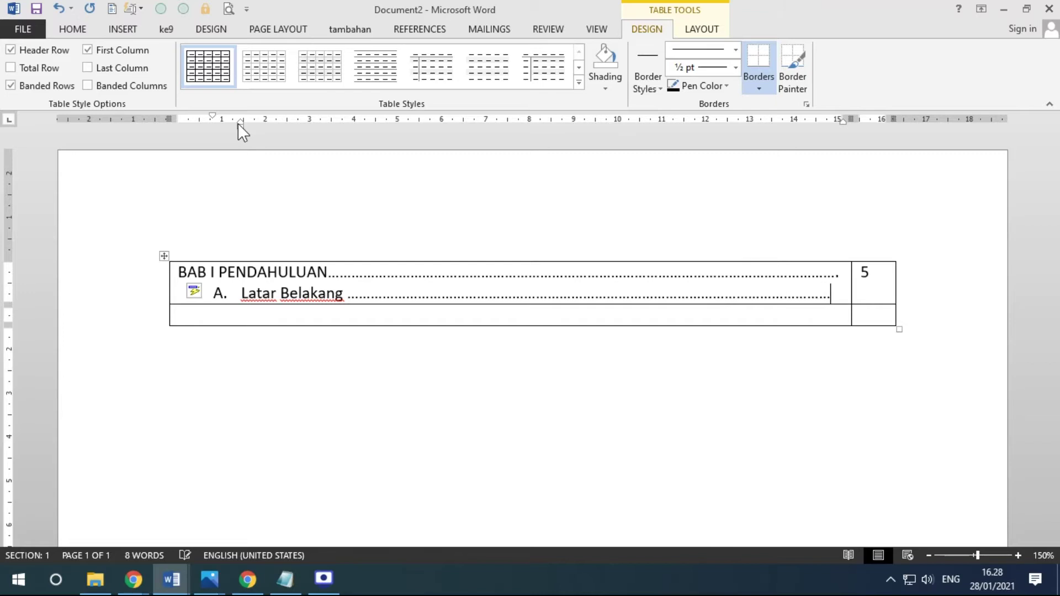
key(Return)
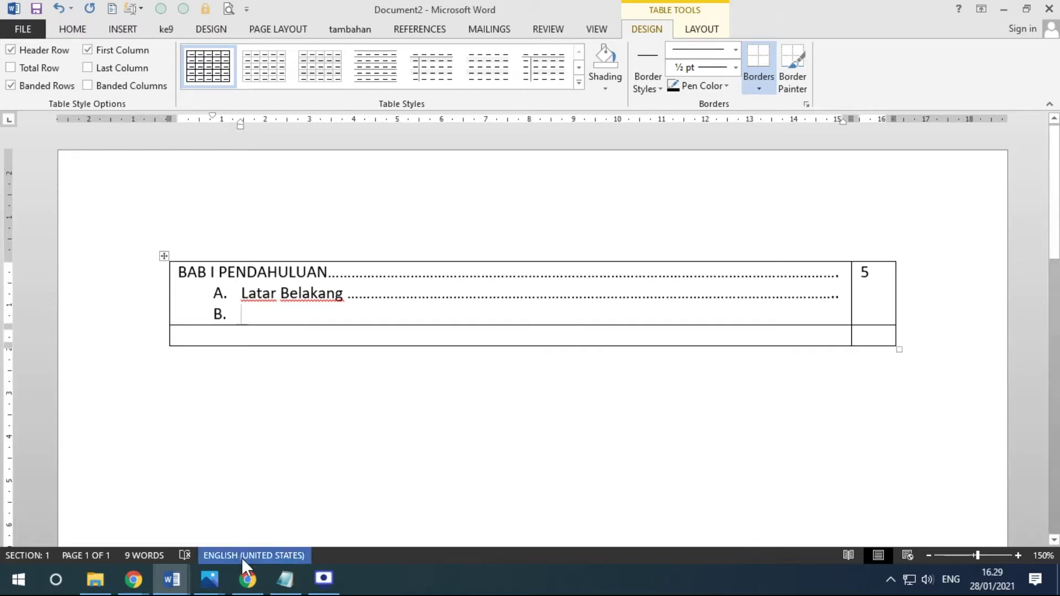
Step: Compare with the example image in Photos, then bring Document2 back
click(209, 578)
click(166, 517)
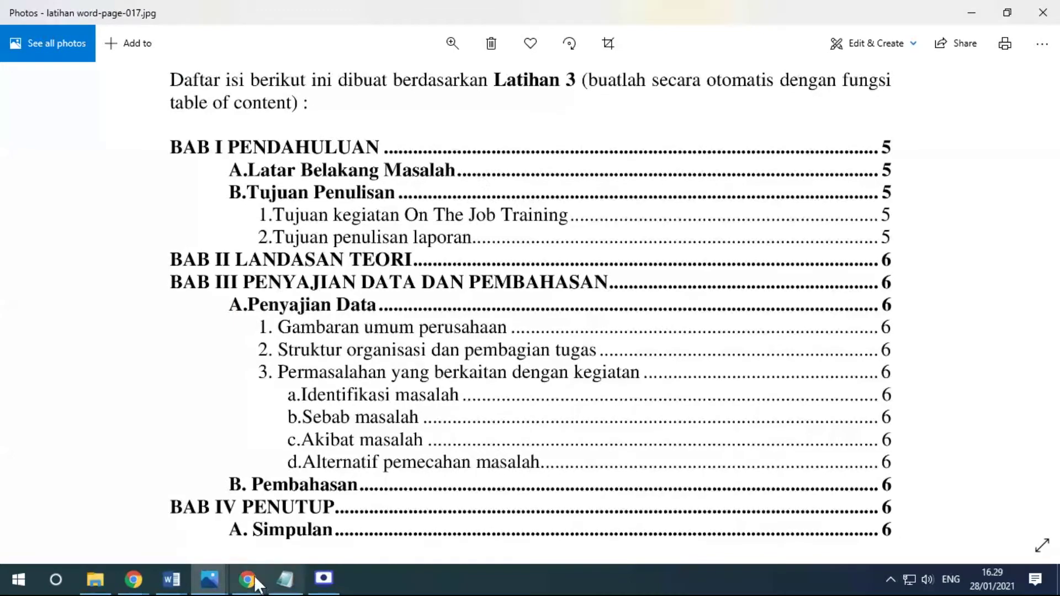
click(185, 582)
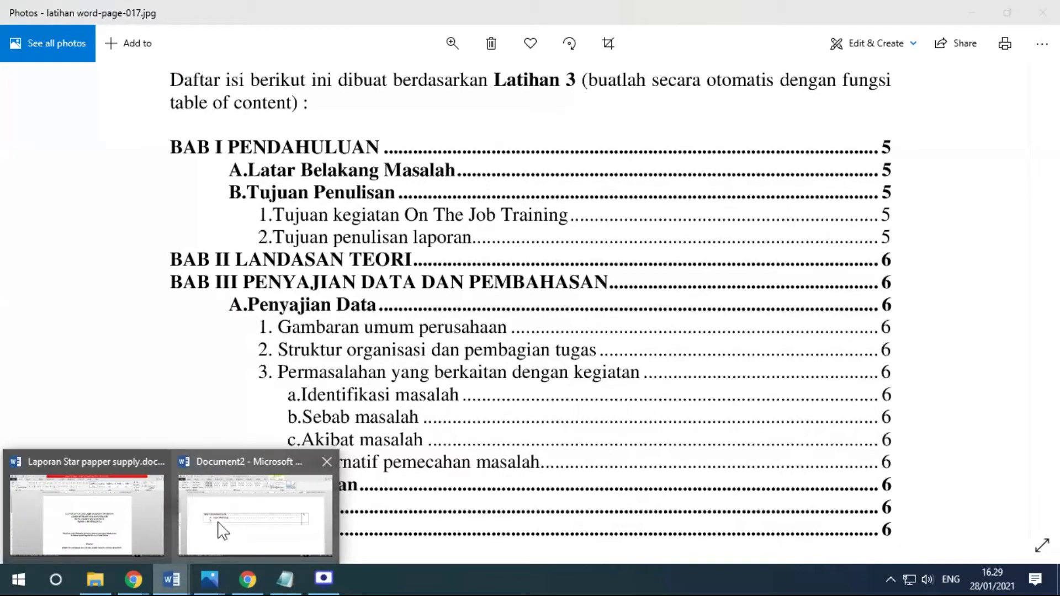
click(221, 527)
Step: Type 'Tujuan Penuliasan' with a dotted leader for item B and start item C
text(Tujuan Penulias)
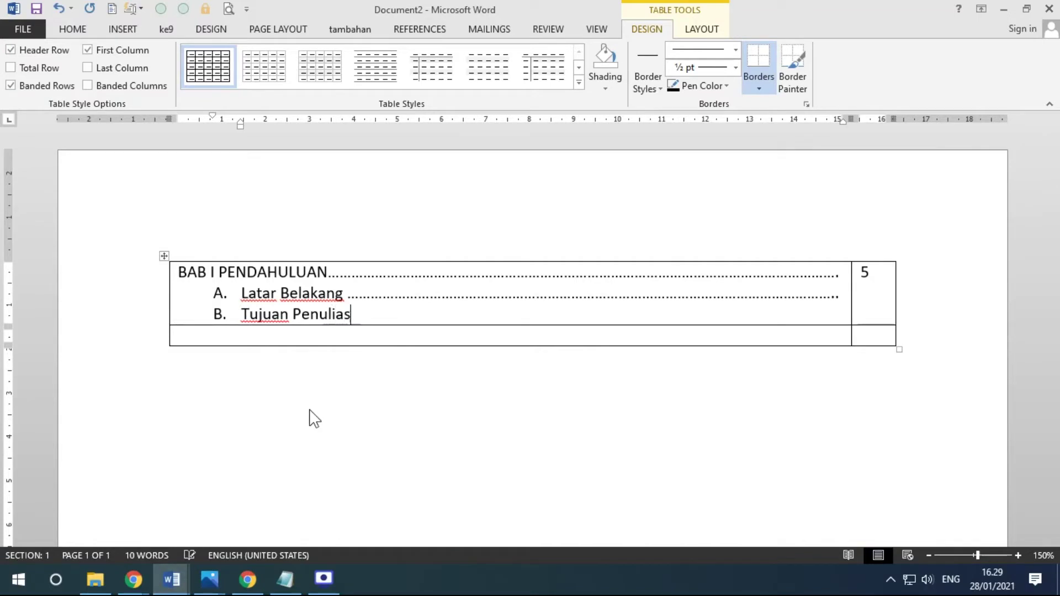
key(BackSpace)
key(BackSpace)
text(an)
text(...................................................................................................................................)
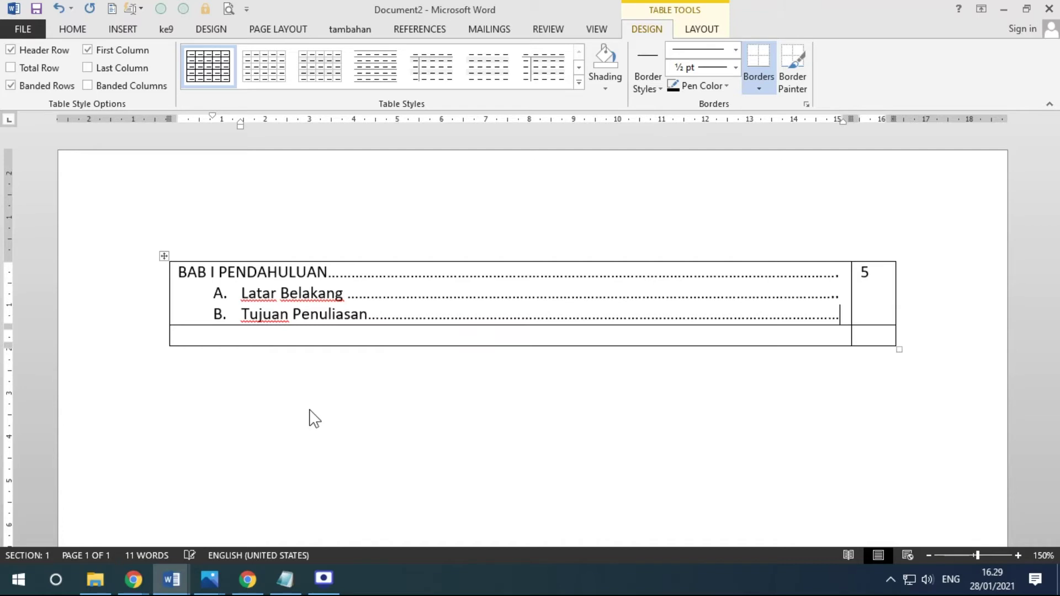
key(Return)
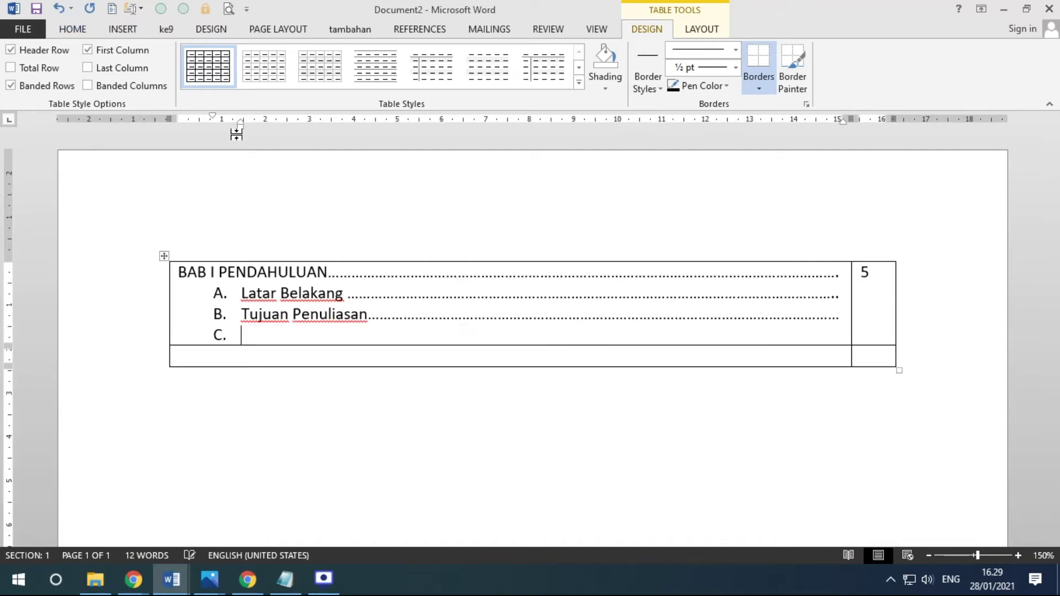
Step: Indent item C further right on the ruler and view the reference image in Photos
drag(240, 125, 267, 127)
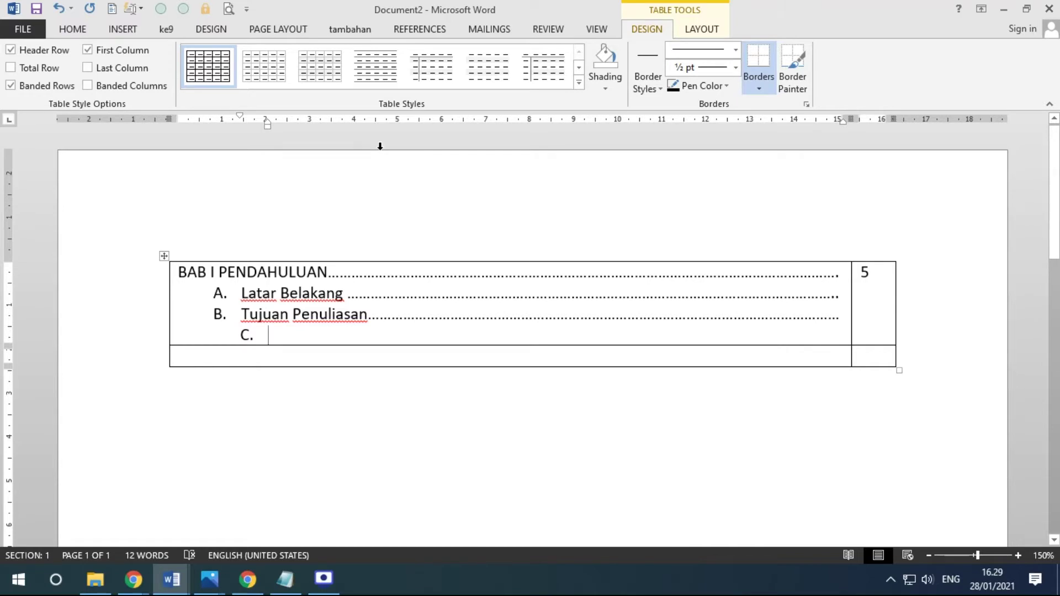
click(72, 29)
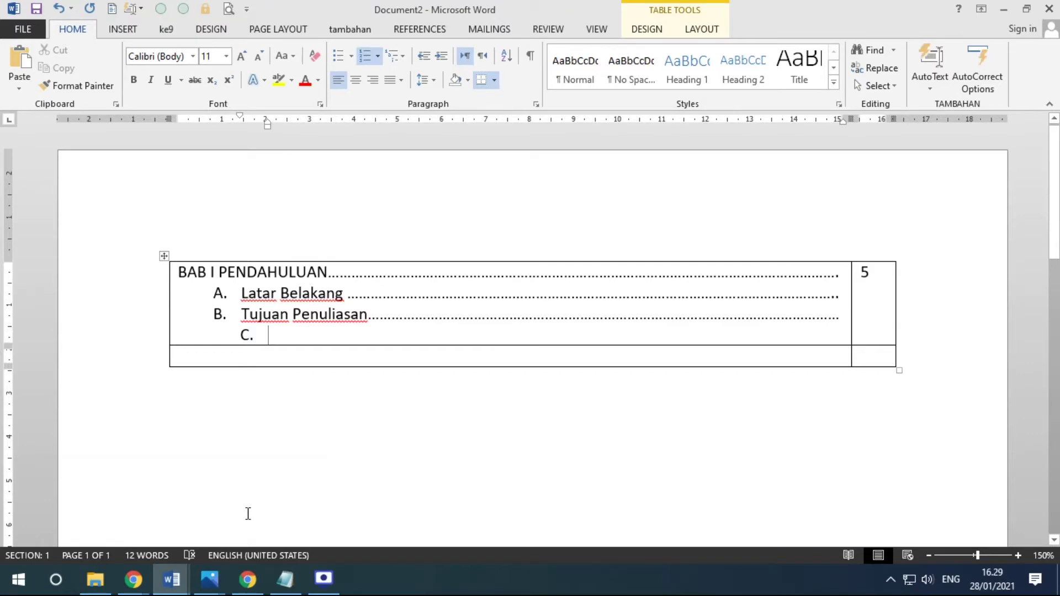
mouse_move(208, 579)
click(154, 497)
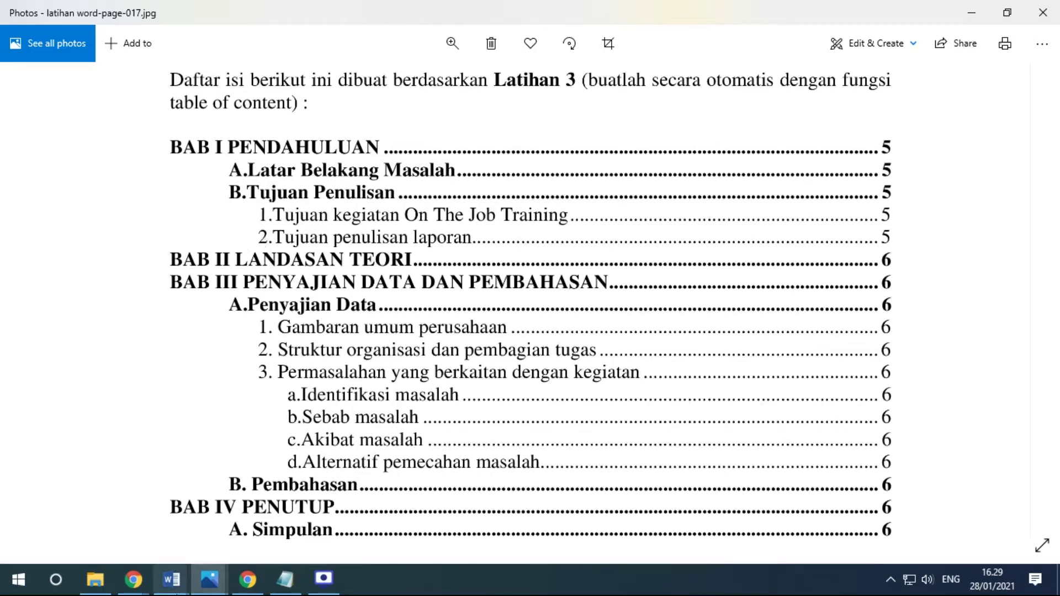
Step: Demote item C to a sub-level and number it with the 1. 2. 3. format
click(228, 538)
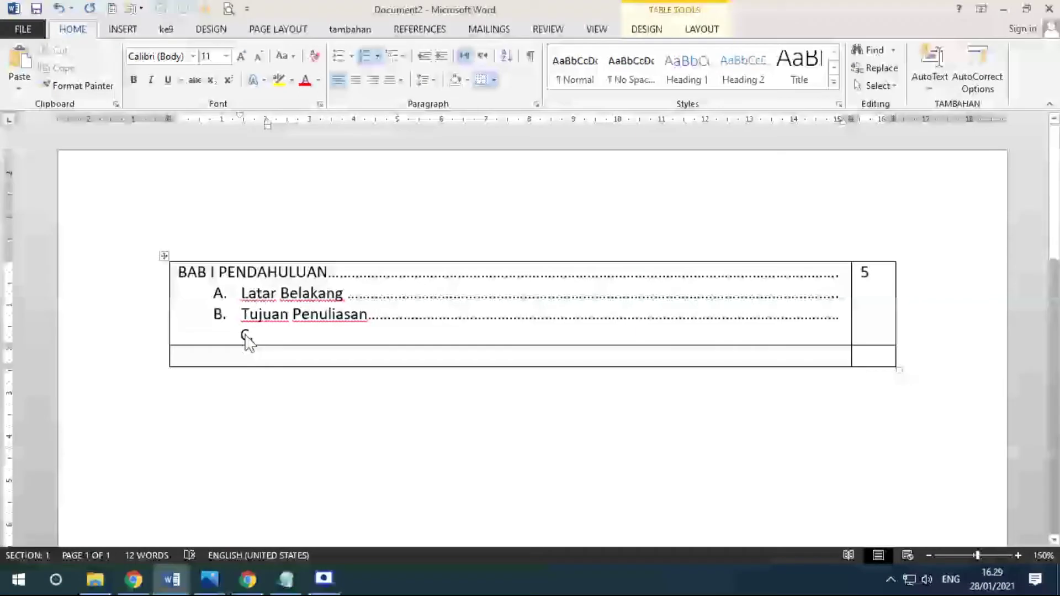
click(246, 335)
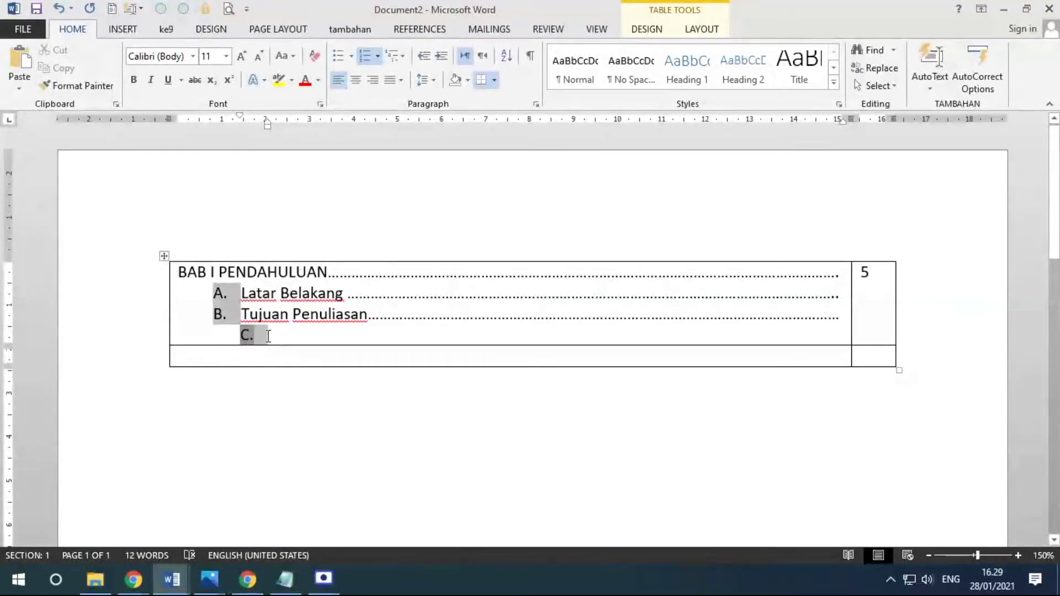
click(268, 335)
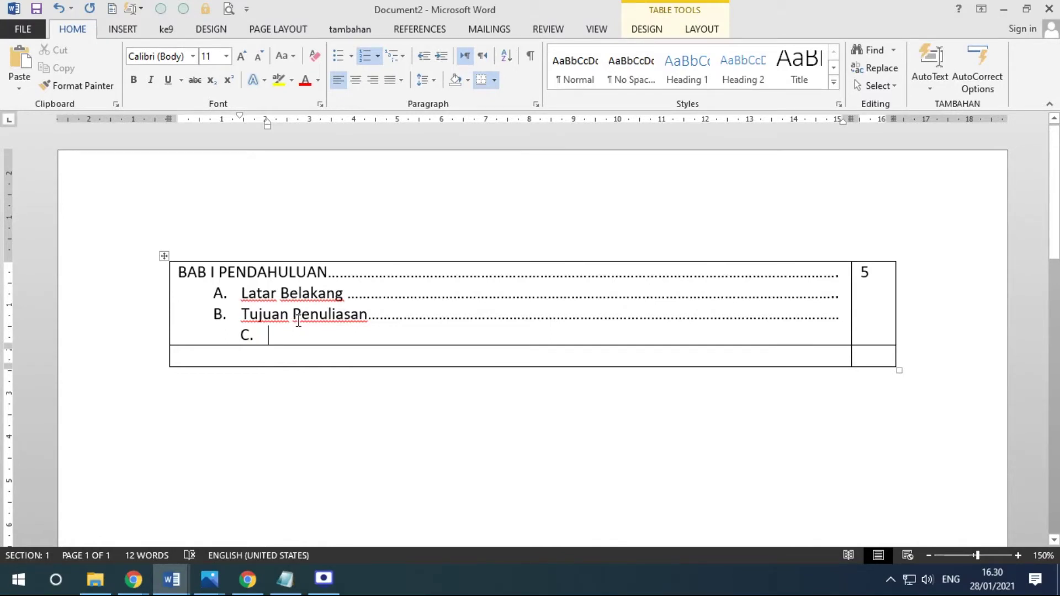
click(438, 56)
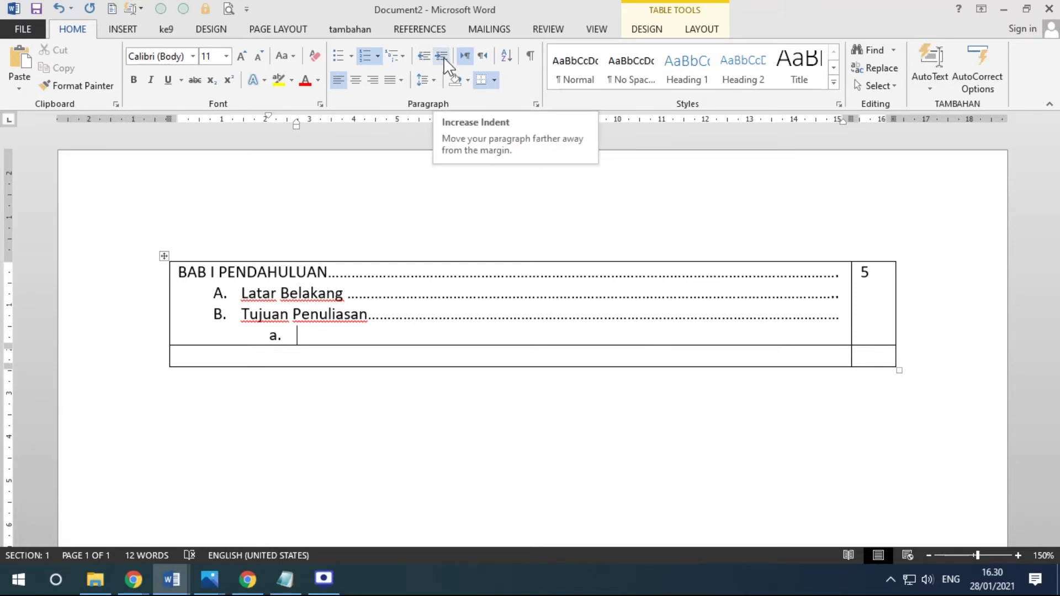
click(378, 57)
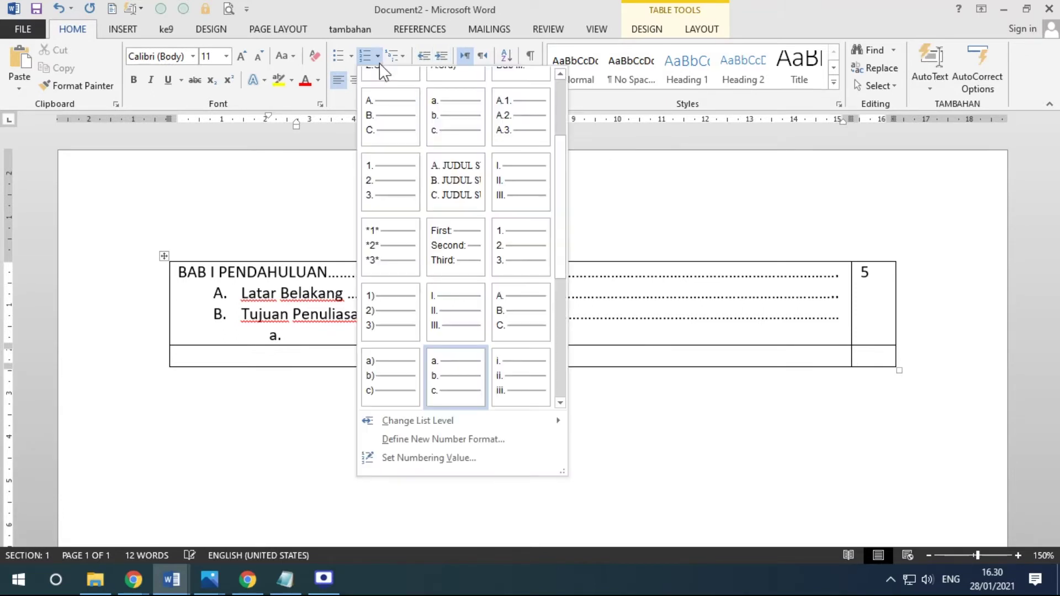
click(374, 201)
Step: Pull the sub-item's ruler indent back left, checking against the reference image
drag(296, 126, 272, 122)
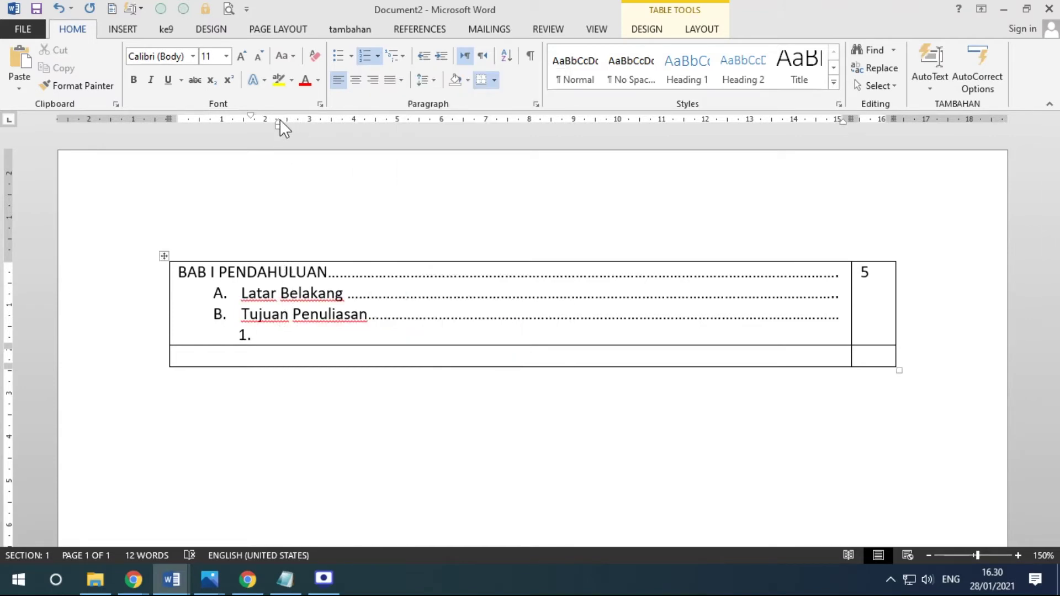
drag(272, 122, 267, 126)
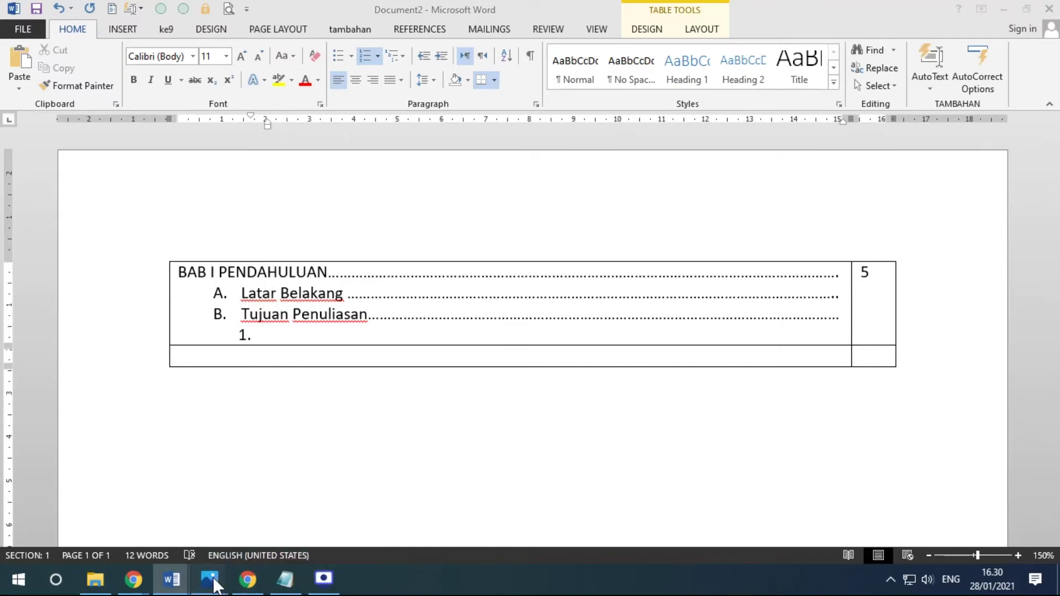
mouse_move(210, 580)
click(155, 514)
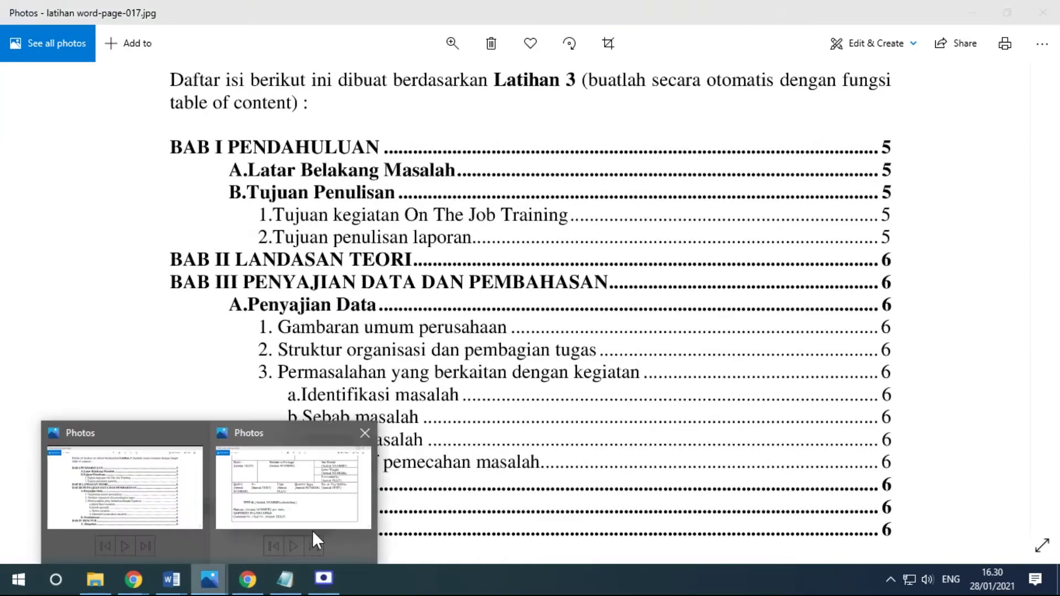
click(313, 525)
click(272, 513)
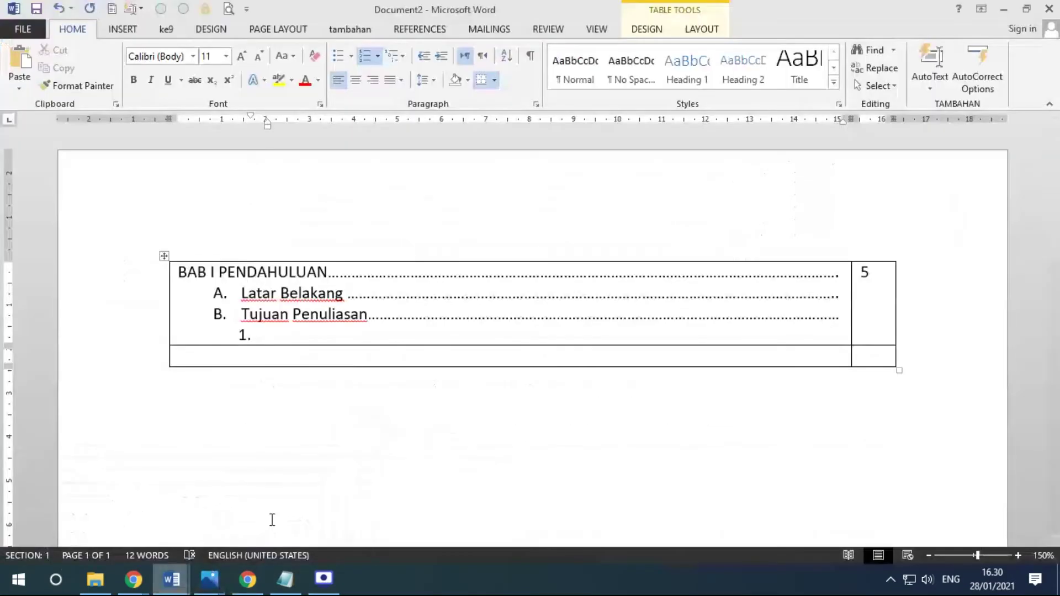
Step: Type numbered sub-items 'Tujuan Kegiatan' and 'Tujuan Penulisan'
text(Tujuan Kegiatan)
key(Return)
text(Tujuan Penulias)
key(BackSpace)
key(BackSpace)
text(san)
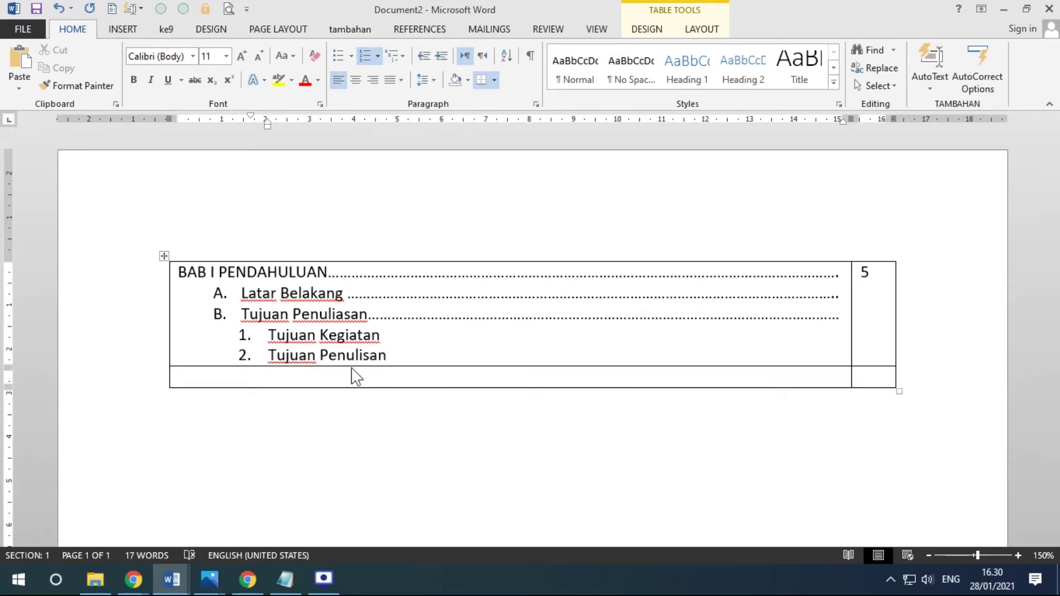
Step: Copy the dotted leader and paste it after both sub-items, adjusting dots to fit one line
drag(369, 314, 815, 316)
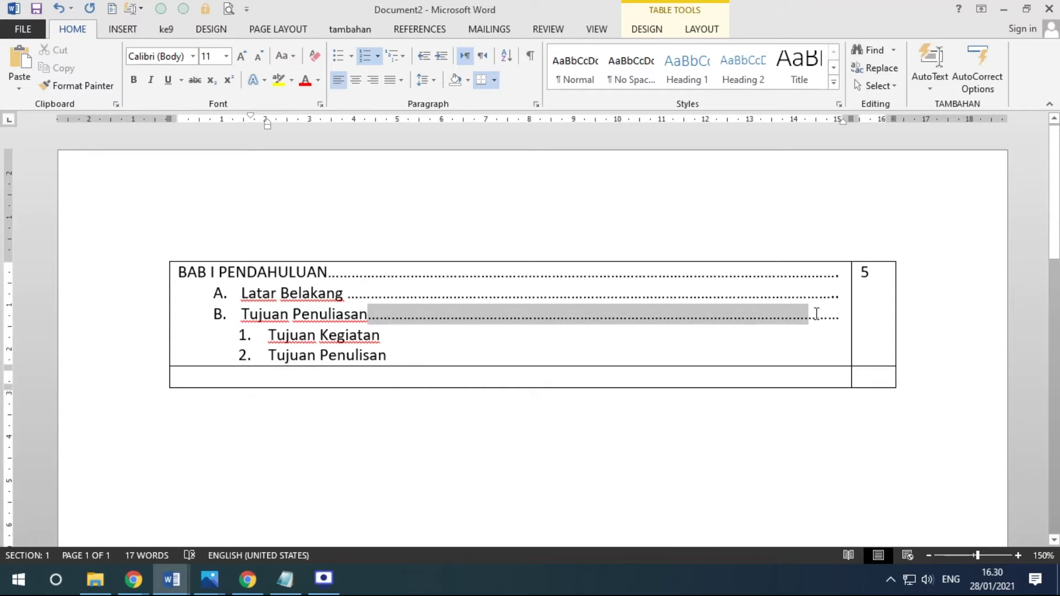
key(ctrl+c)
click(449, 341)
key(ctrl+v)
click(437, 355)
key(ctrl+v)
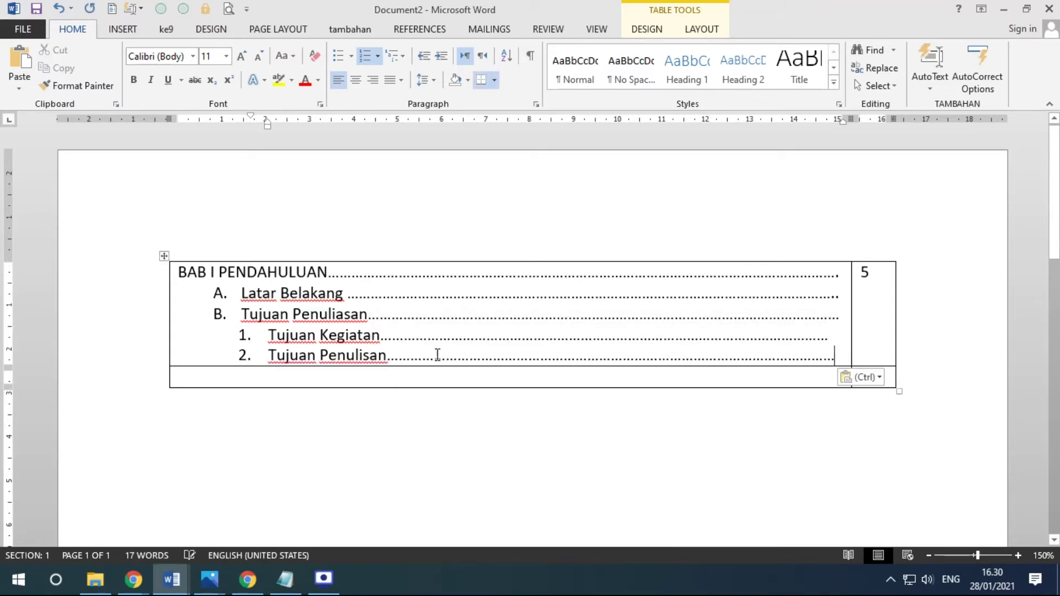
text(..)
key(BackSpace)
key(Up)
text(.)
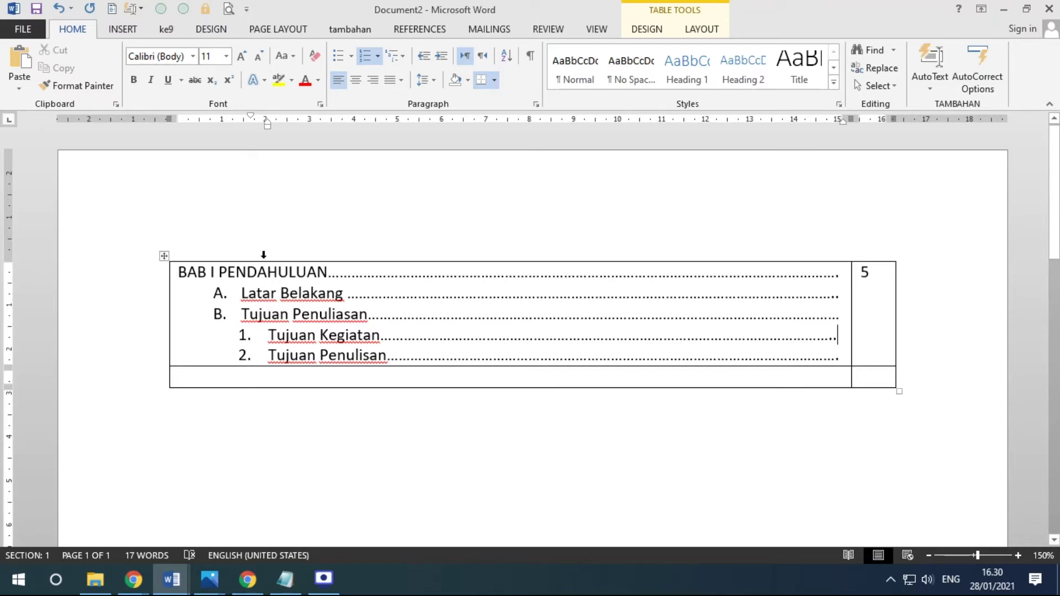
Step: Add page number 5 on each new line of the number cell, then select the whole table
click(866, 296)
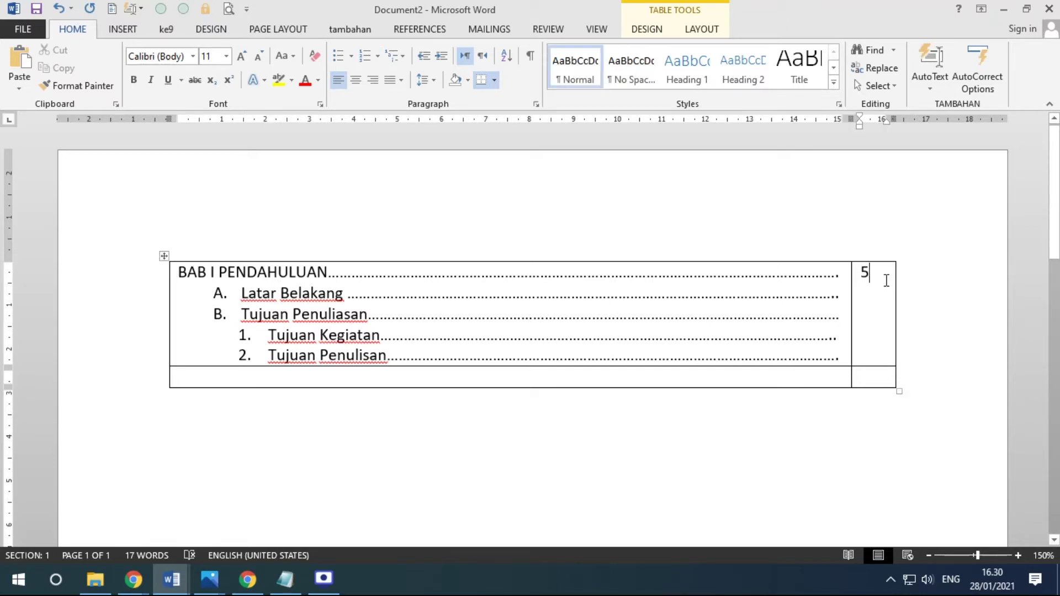
key(Return)
text(5)
key(Return)
text(5)
key(Return)
text(5)
key(Return)
text(5)
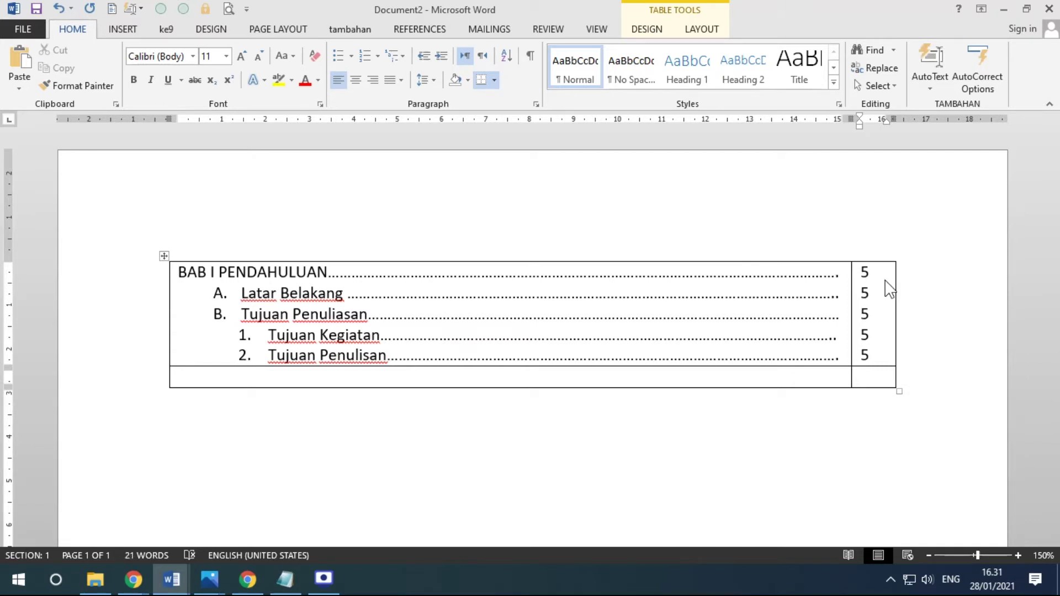
click(163, 257)
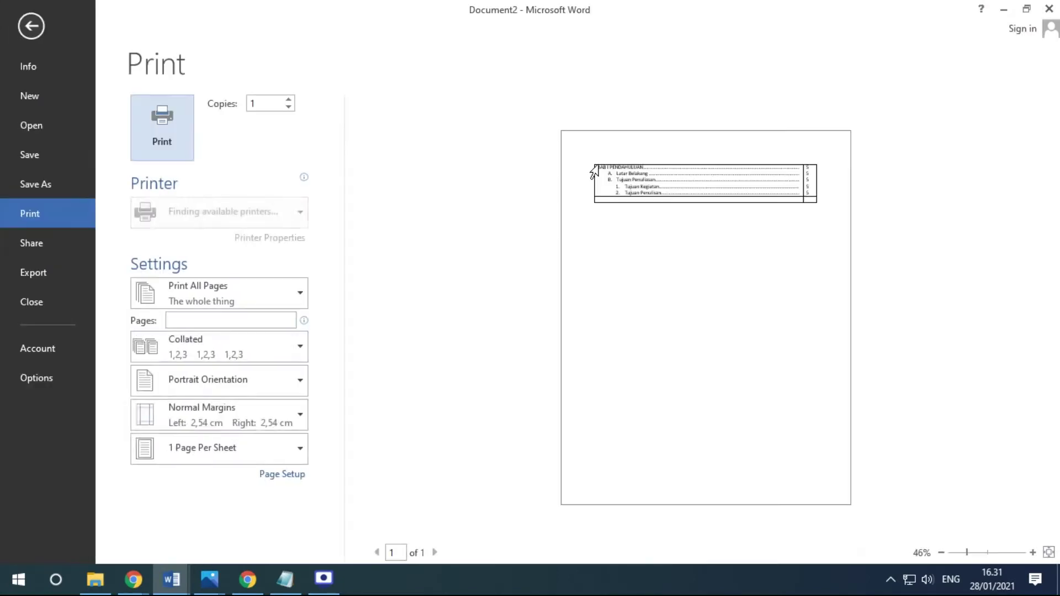
click(987, 552)
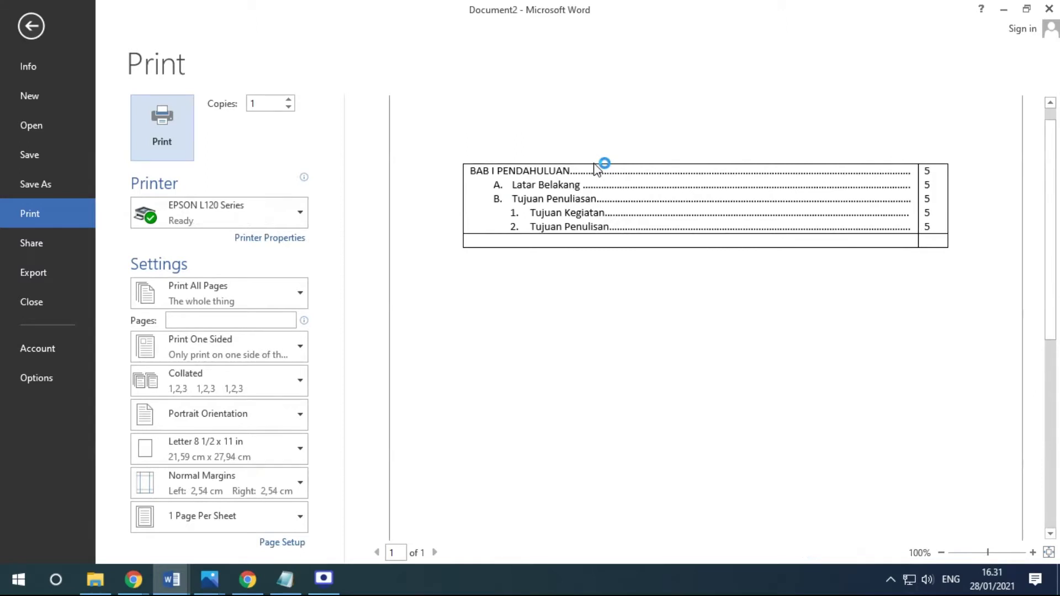
scroll(900, 319, up, 2)
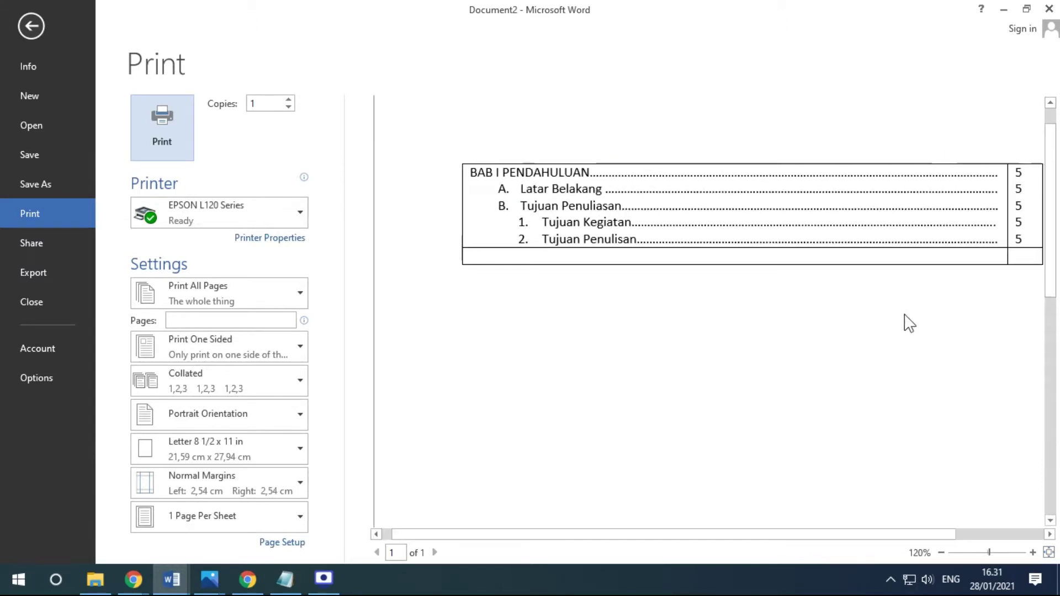
scroll(909, 323, up, 1)
drag(906, 534, 961, 534)
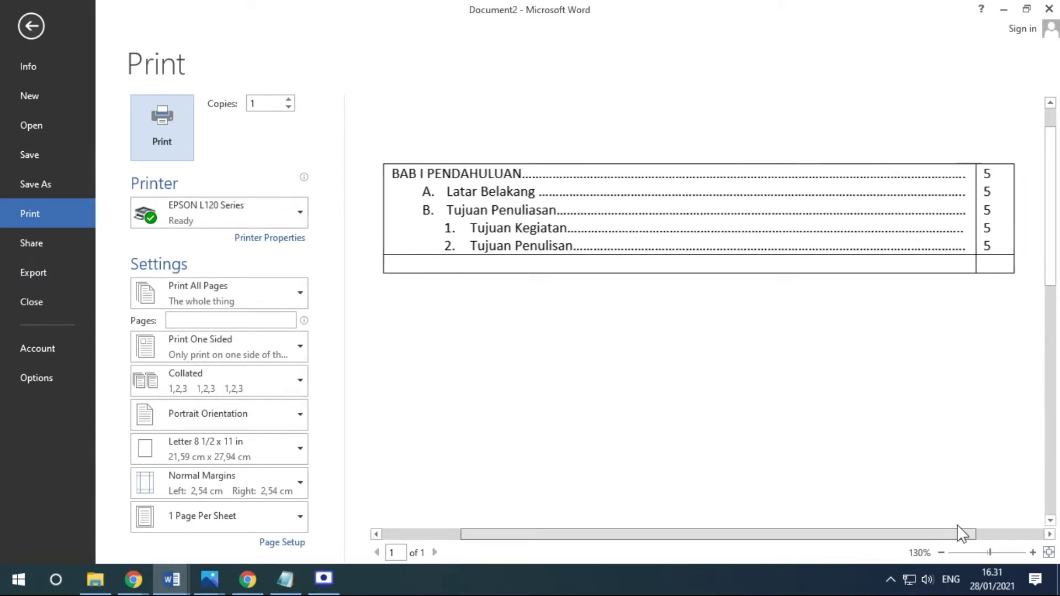
click(32, 29)
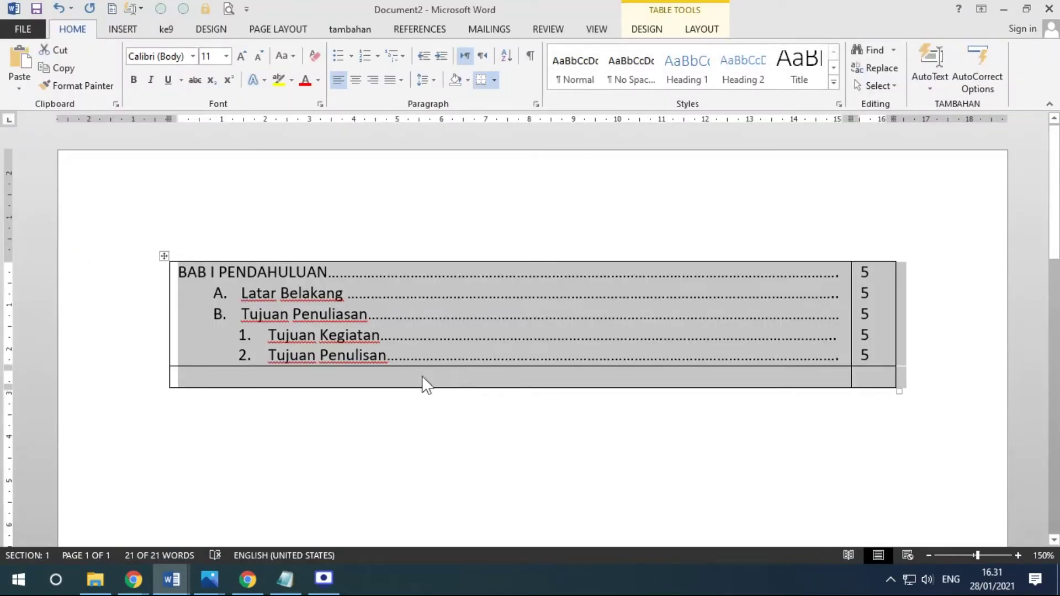
Step: Remove all borders from the contents table with Borders > No Border
click(163, 256)
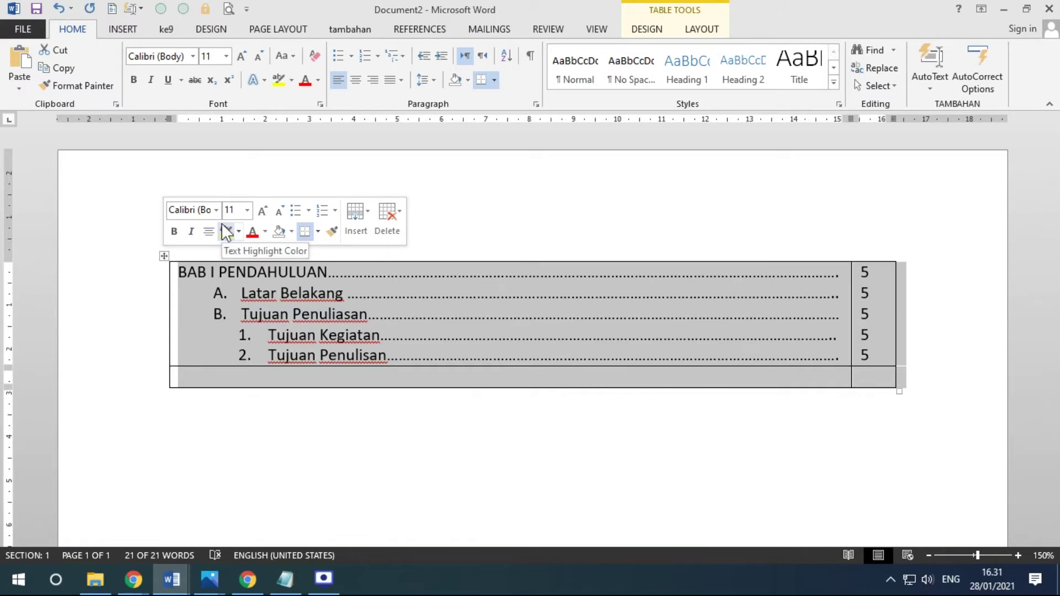
click(166, 257)
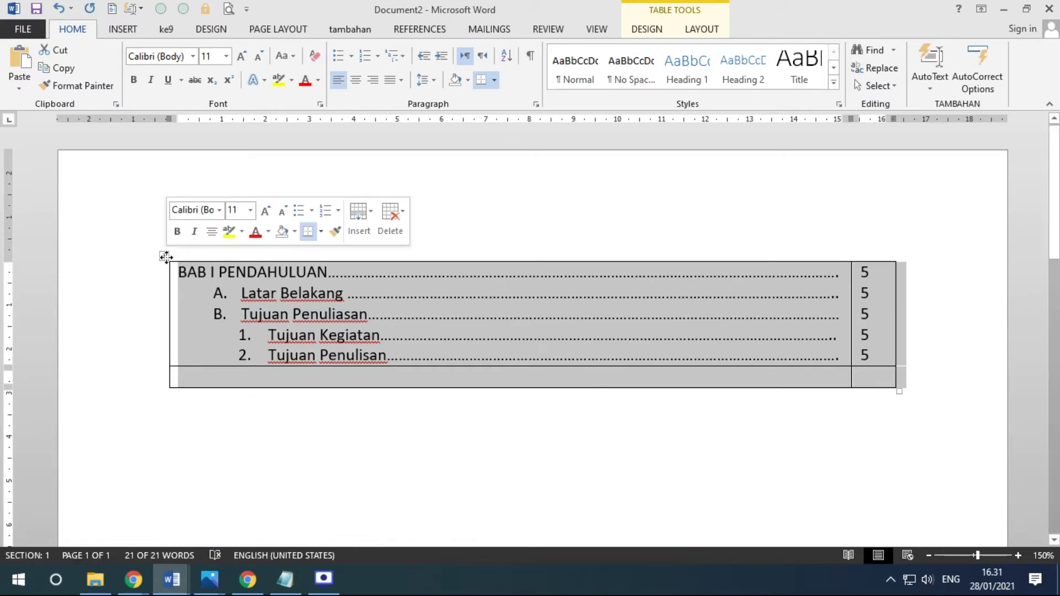
click(321, 231)
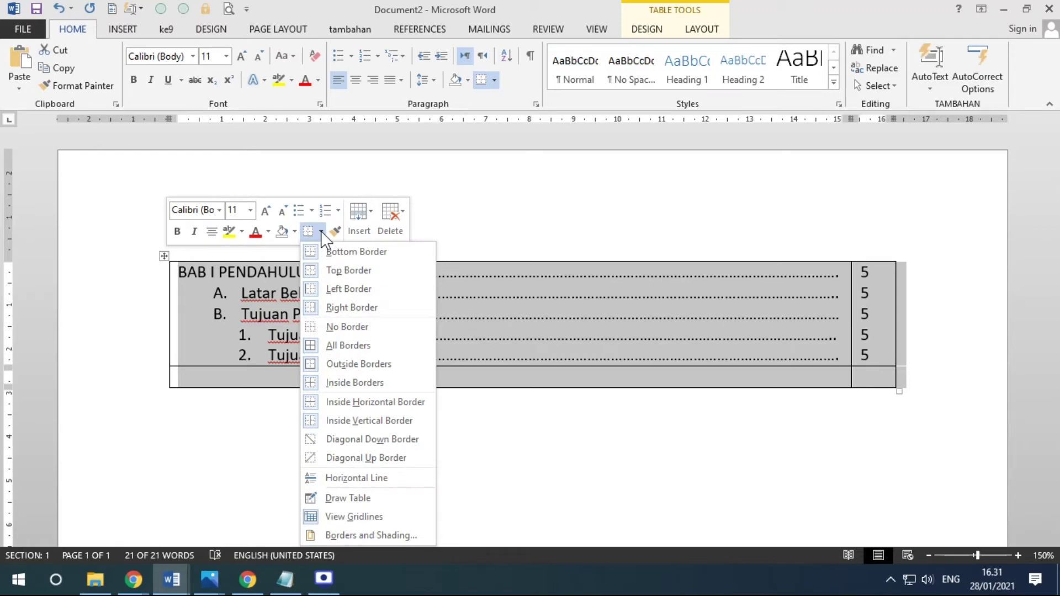
click(346, 327)
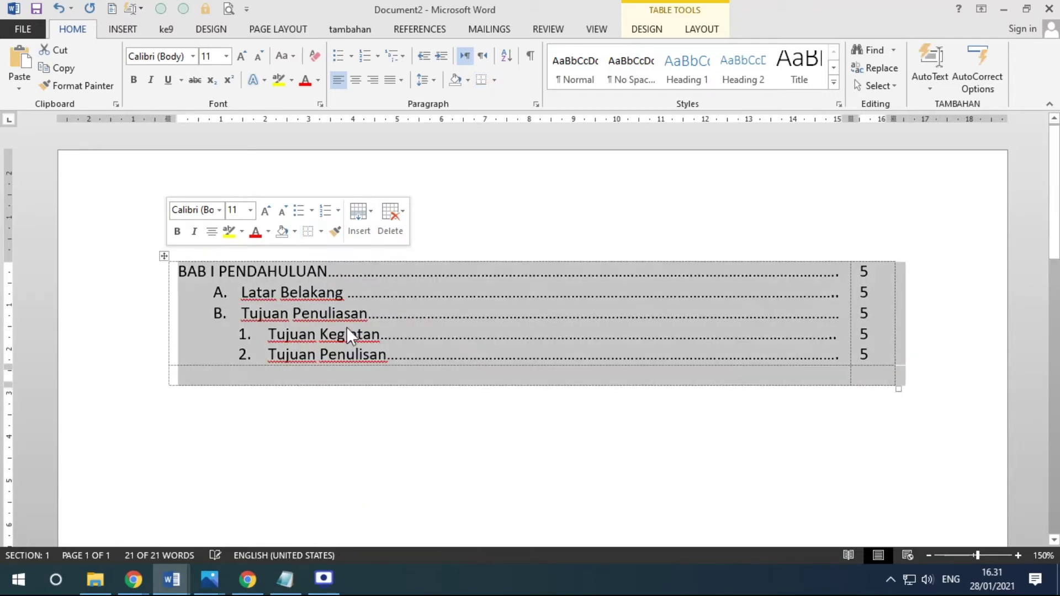
click(414, 426)
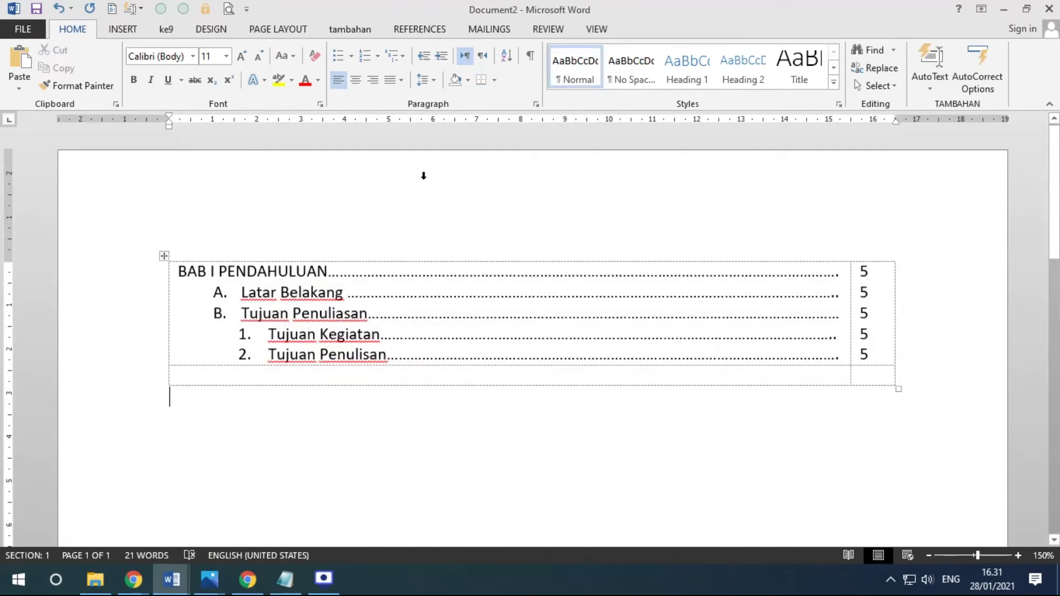
Step: Show the borderless page in Print Preview and zoom in to inspect it
click(229, 11)
click(1048, 552)
scroll(959, 360, up, 5)
drag(861, 534, 965, 535)
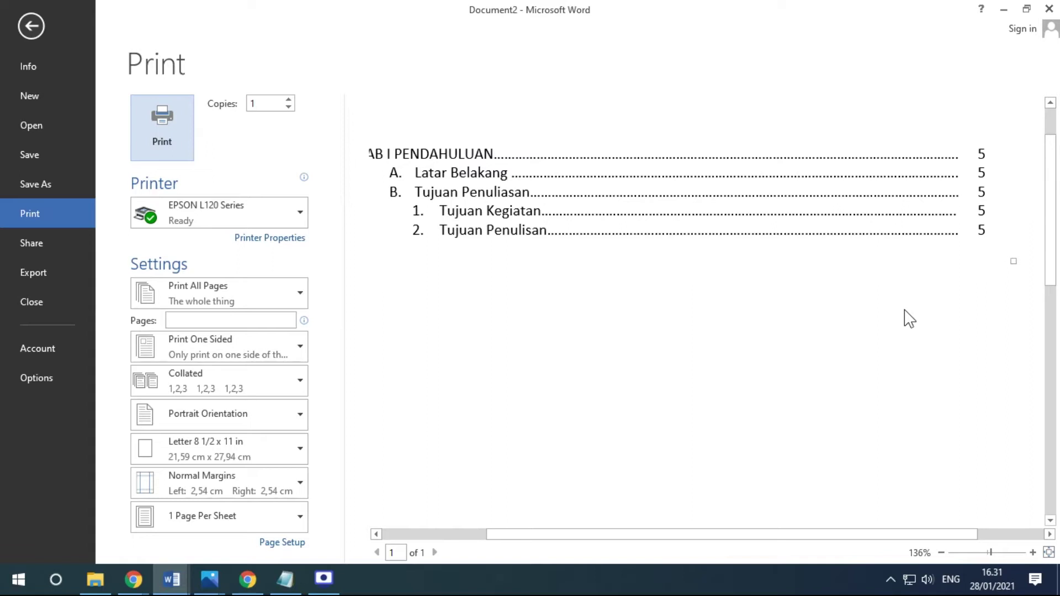
Step: Zoom out of the print preview and return to editing Document2
scroll(717, 275, down, 1)
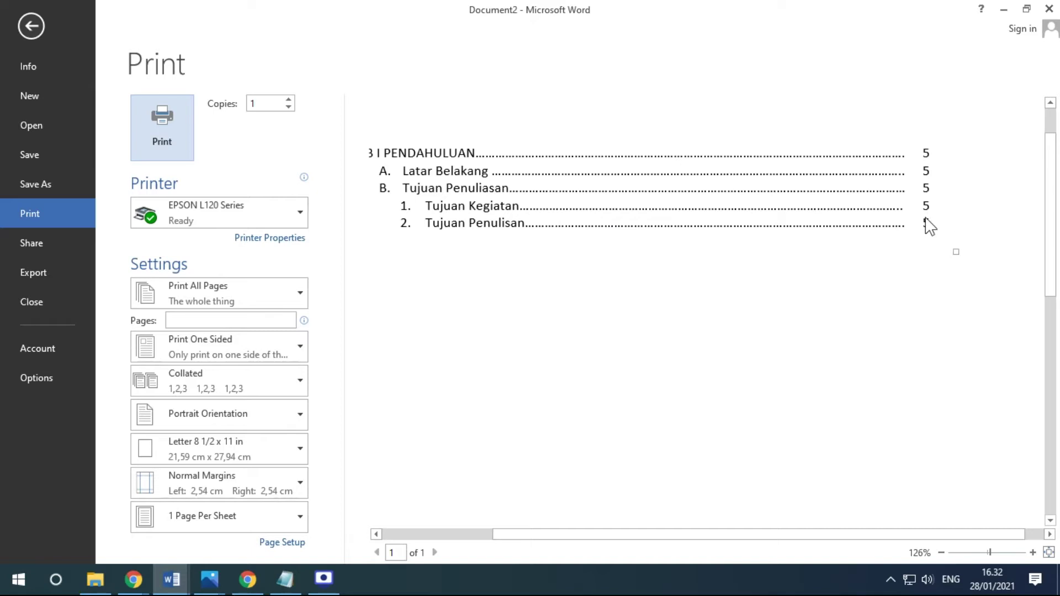
scroll(672, 253, down, 1)
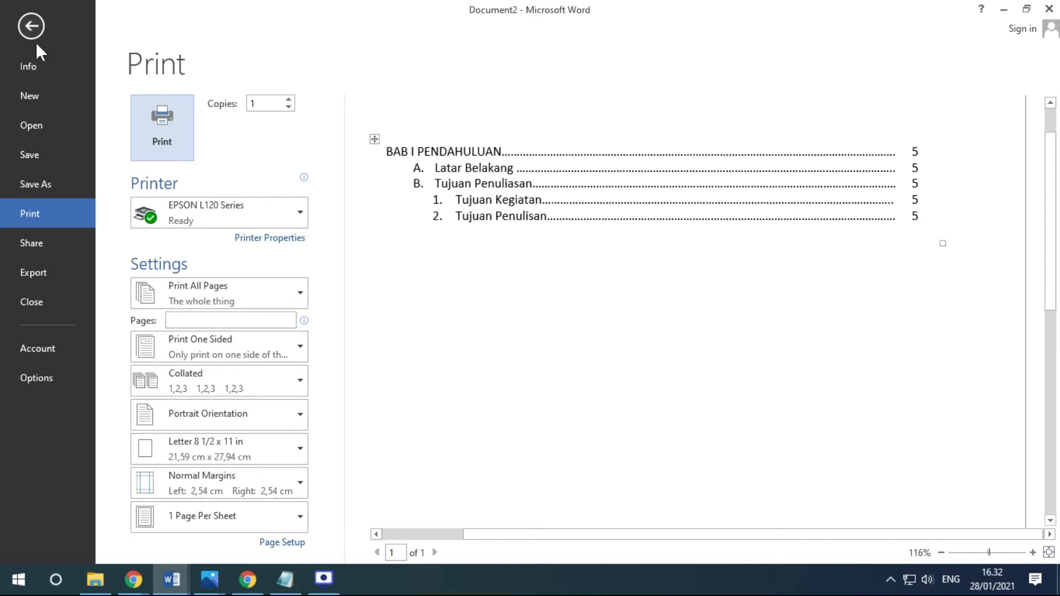
click(32, 29)
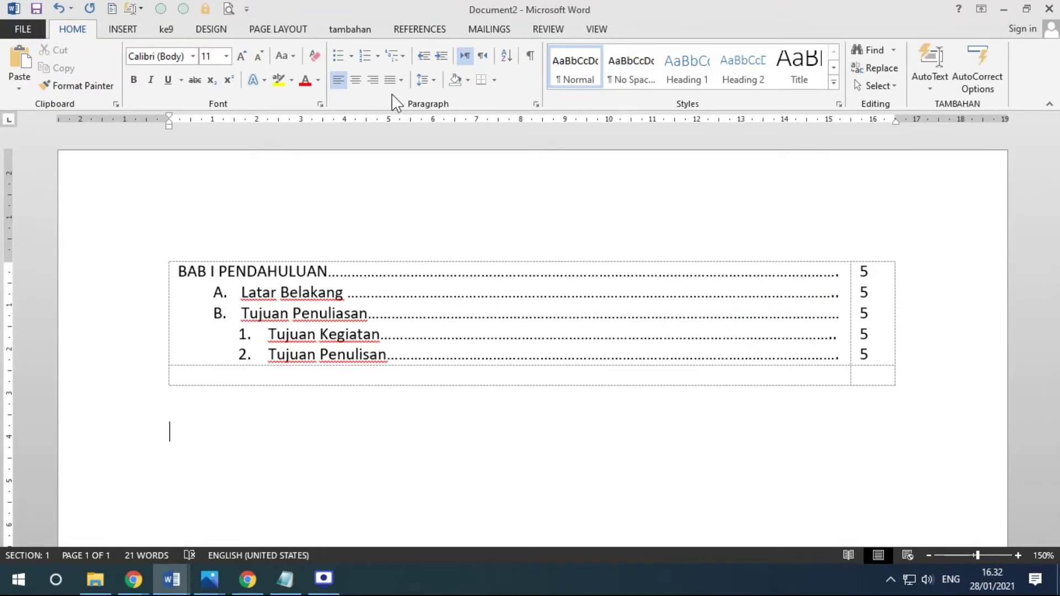
click(284, 579)
mouse_move(274, 224)
mouse_down()
mouse_move(450, 224)
mouse_move(272, 246)
mouse_up()
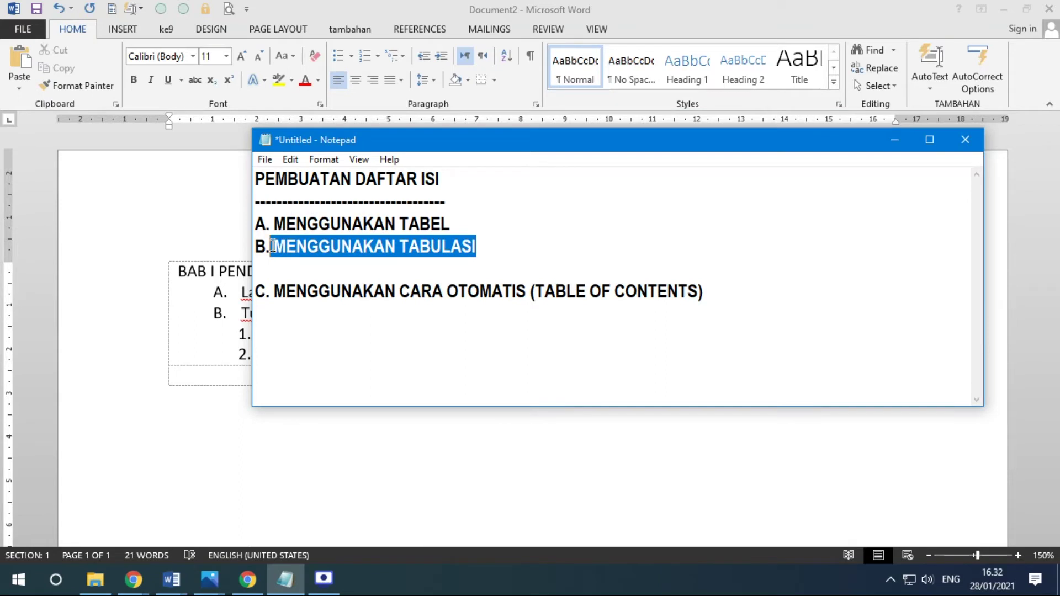
click(172, 579)
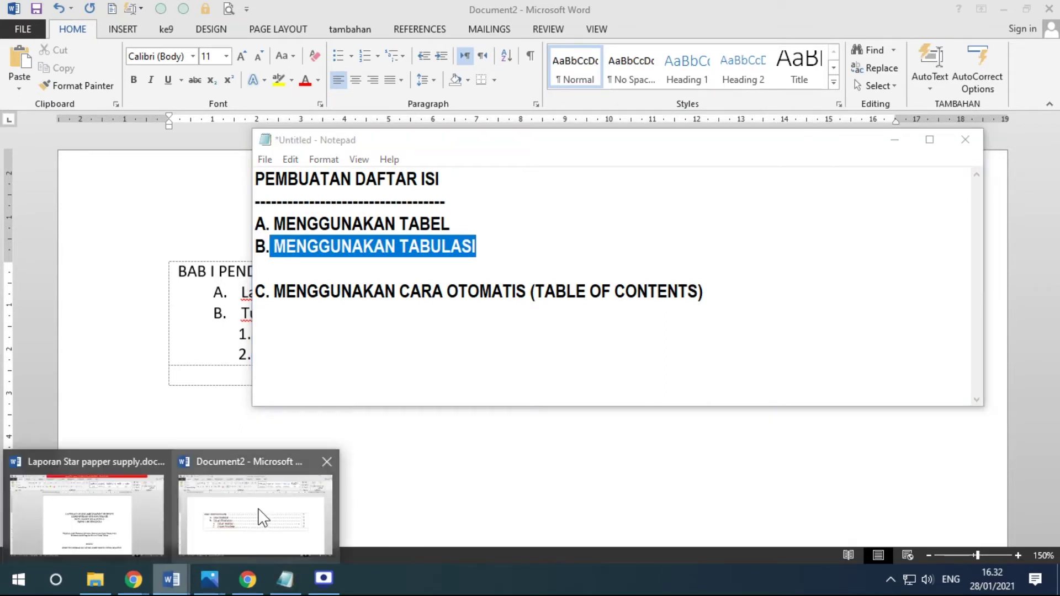
click(260, 516)
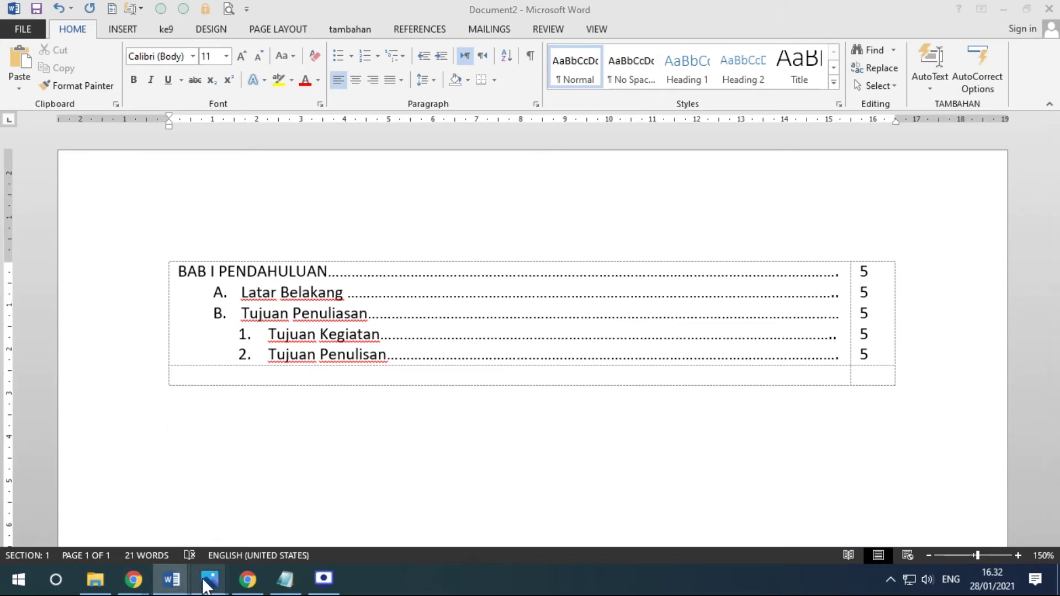
click(143, 512)
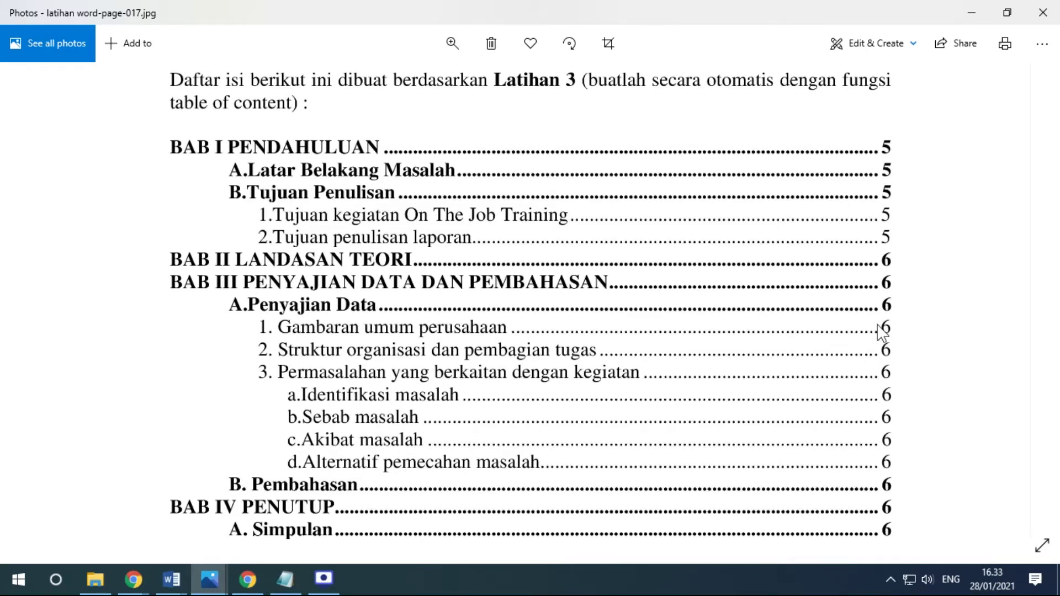
drag(872, 331, 869, 223)
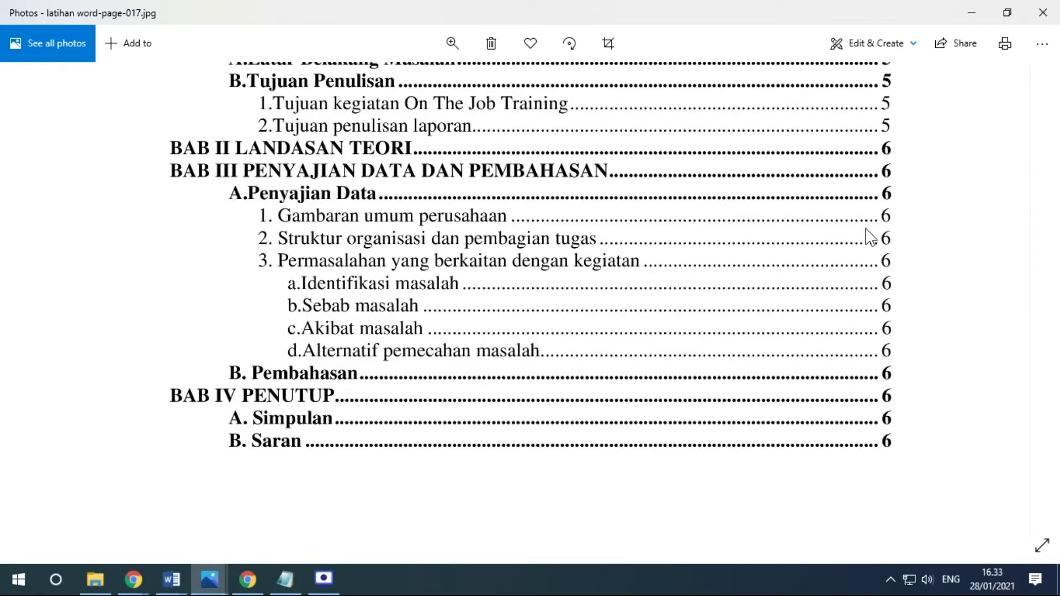
mouse_move(171, 579)
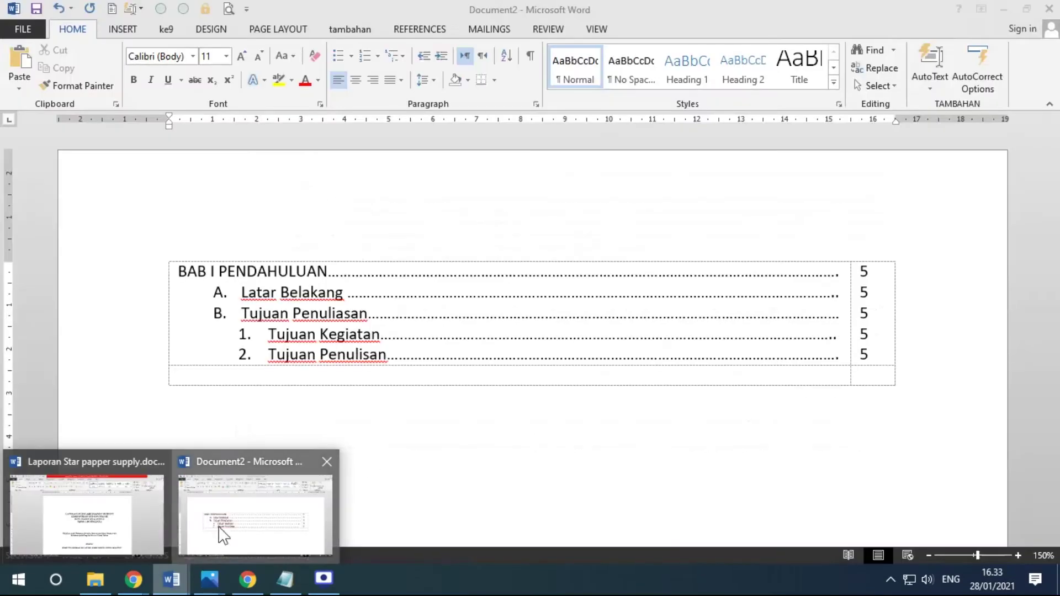
click(222, 535)
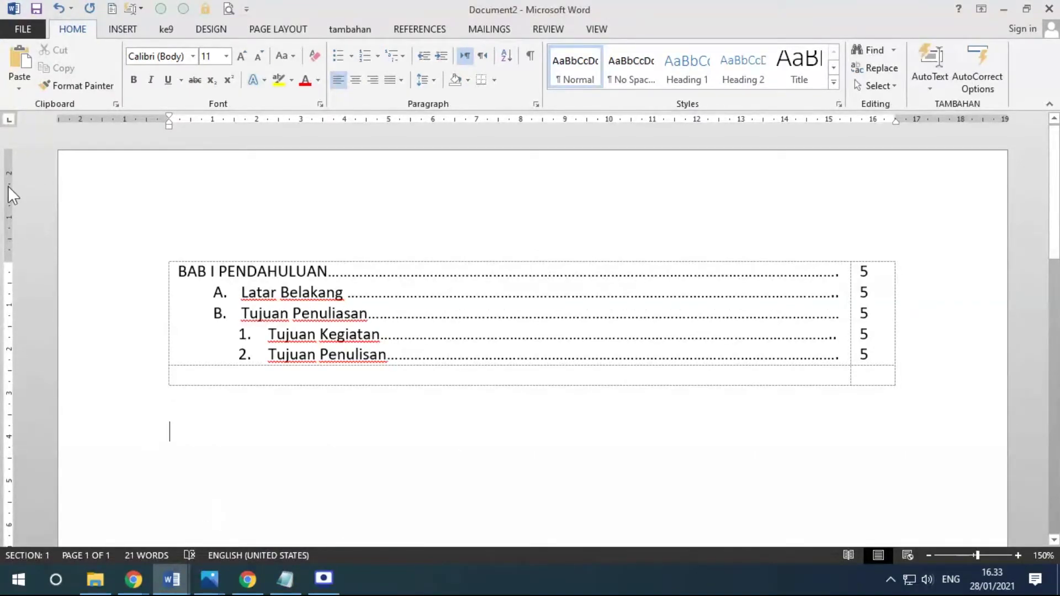
Step: Set a right-aligned tab stop at 15,75 cm with dotted leader 2 on the empty line
click(9, 120)
click(9, 120)
click(862, 122)
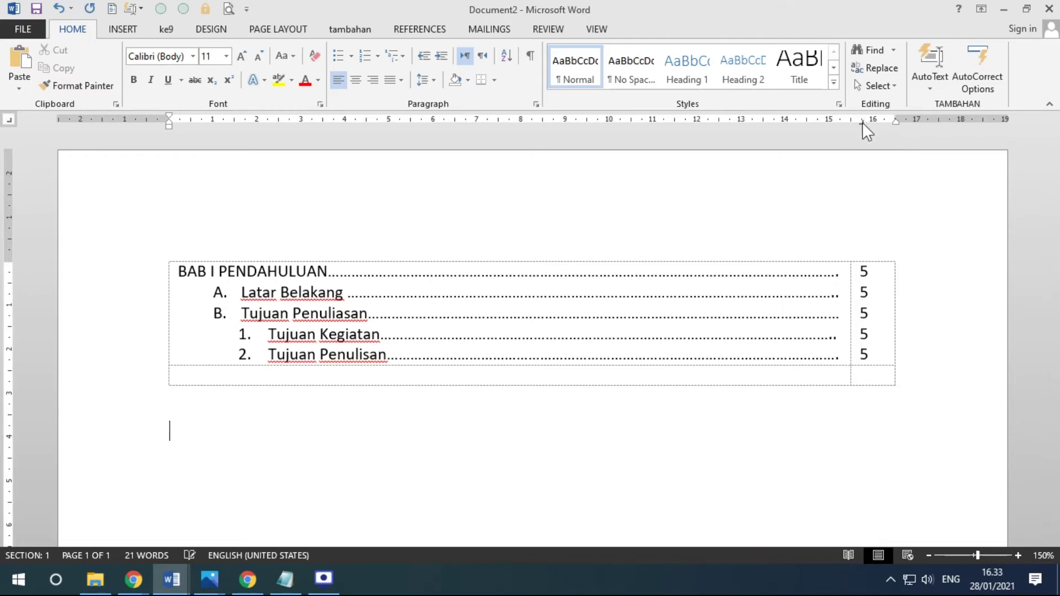
double_click(859, 121)
drag(713, 173, 607, 85)
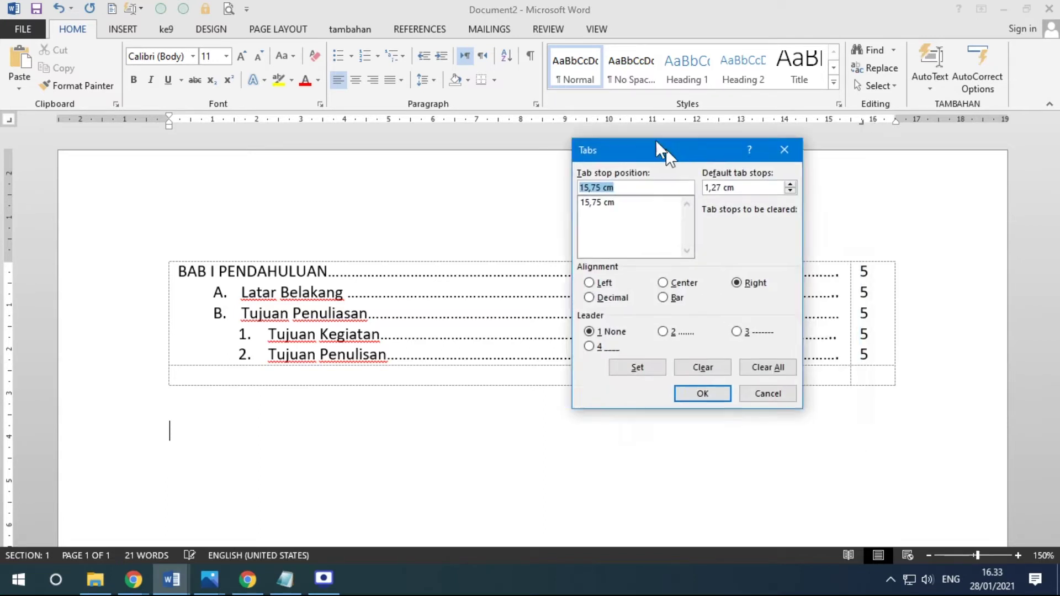
click(554, 146)
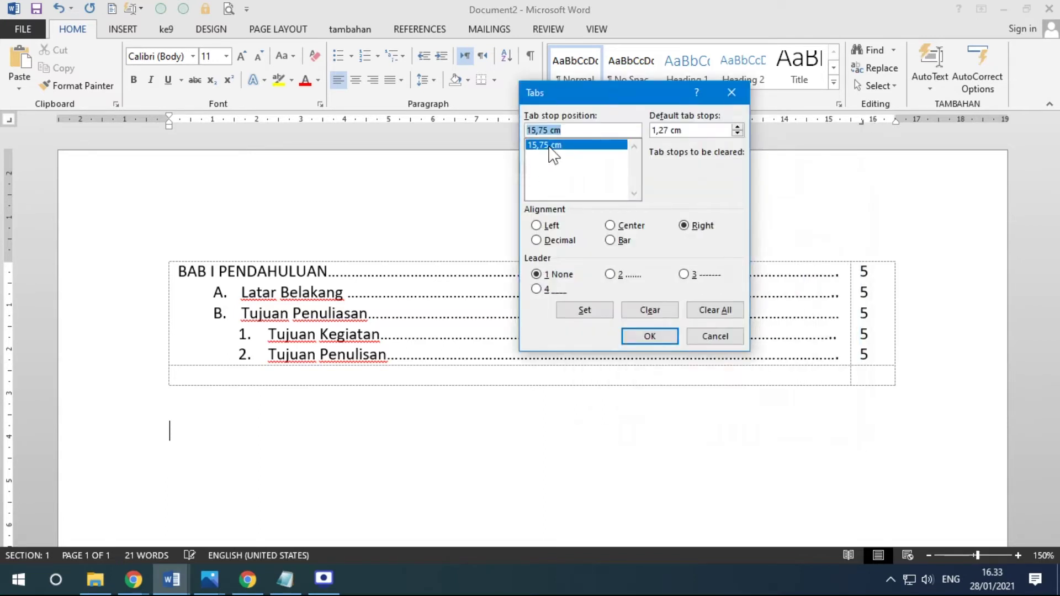
click(610, 275)
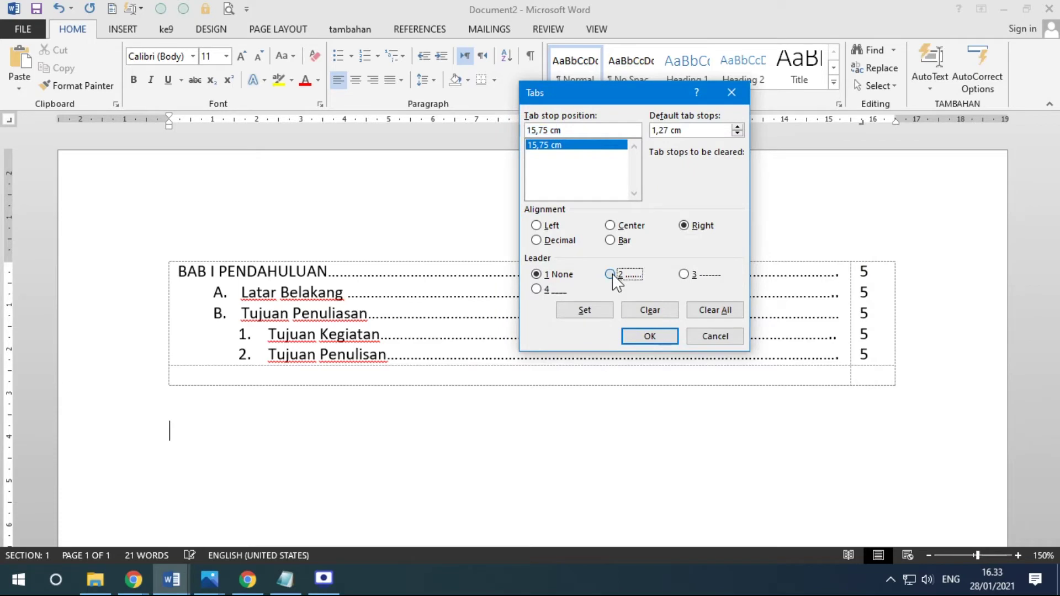
click(595, 309)
click(650, 336)
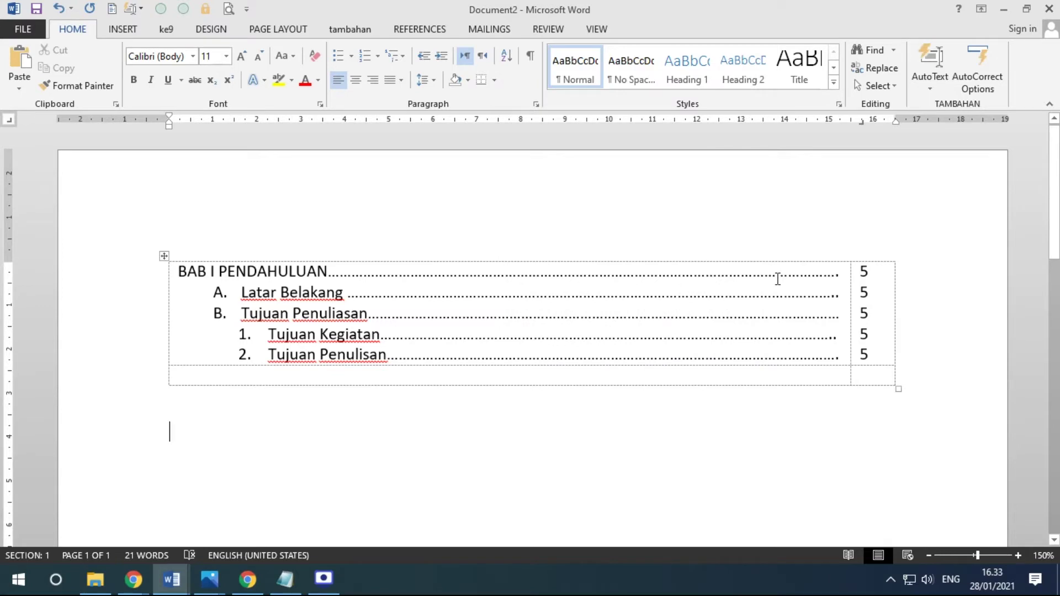
Step: Type the entry BAB I PENDAHULUAN with a dotted leader to page 5
text(BAB I PENDAHULUAN)
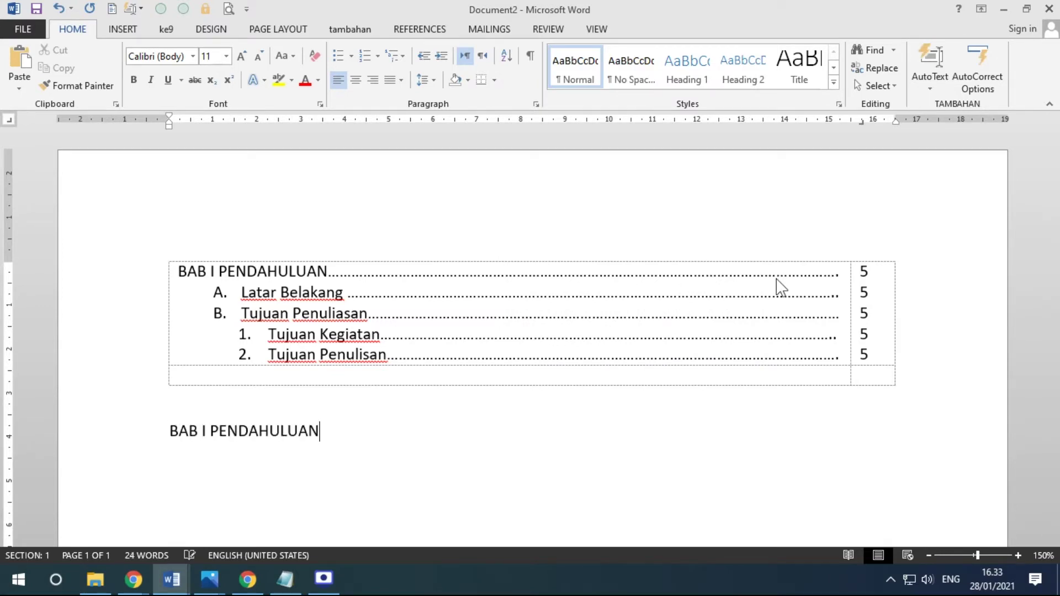
key(Tab)
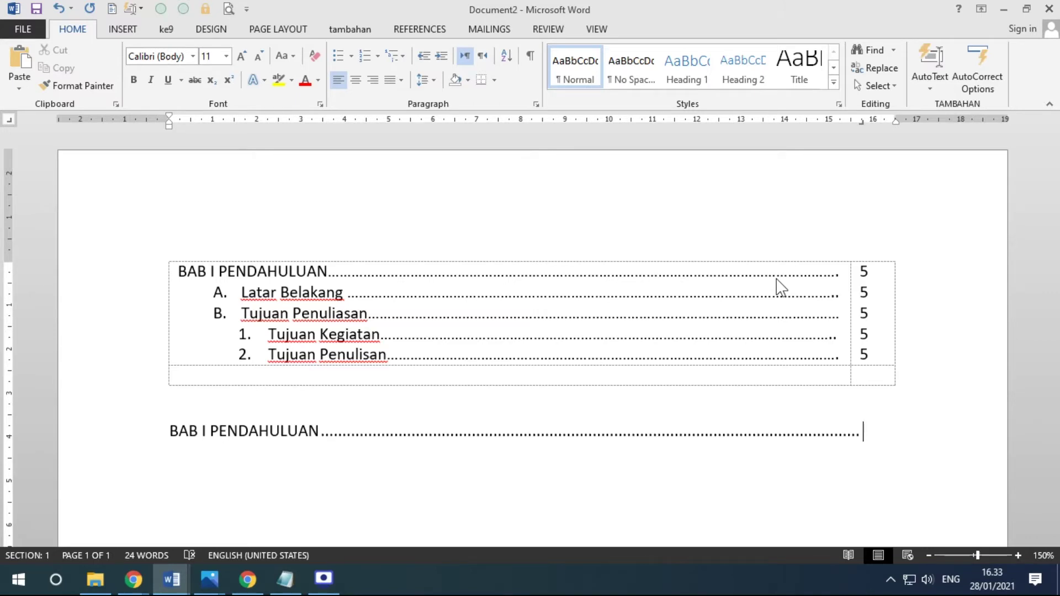
text( 5)
key(Return)
Step: Add the entry A. LATAR BELAKANG MASALAH, dotted to page 5
text(A. LATAR BE)
key(BackSpace)
text(BELAKANG MASALAH)
key(Tab)
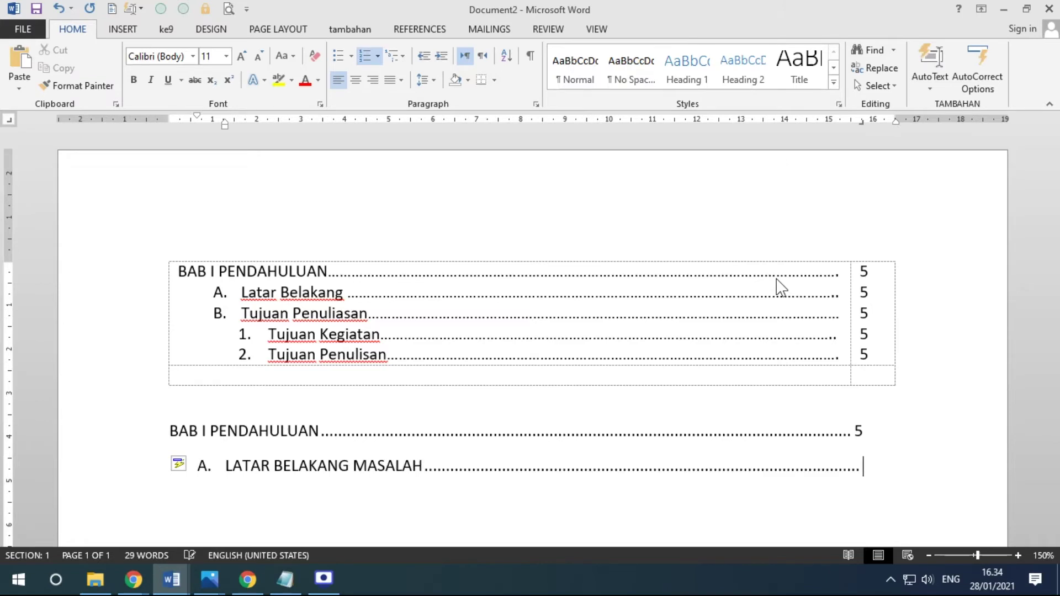
text(5)
key(Return)
Step: Add the entry B. TUJUAN PENULISAN, dotted to page 5
text(TUJUAN PENULISAN)
key(Tab)
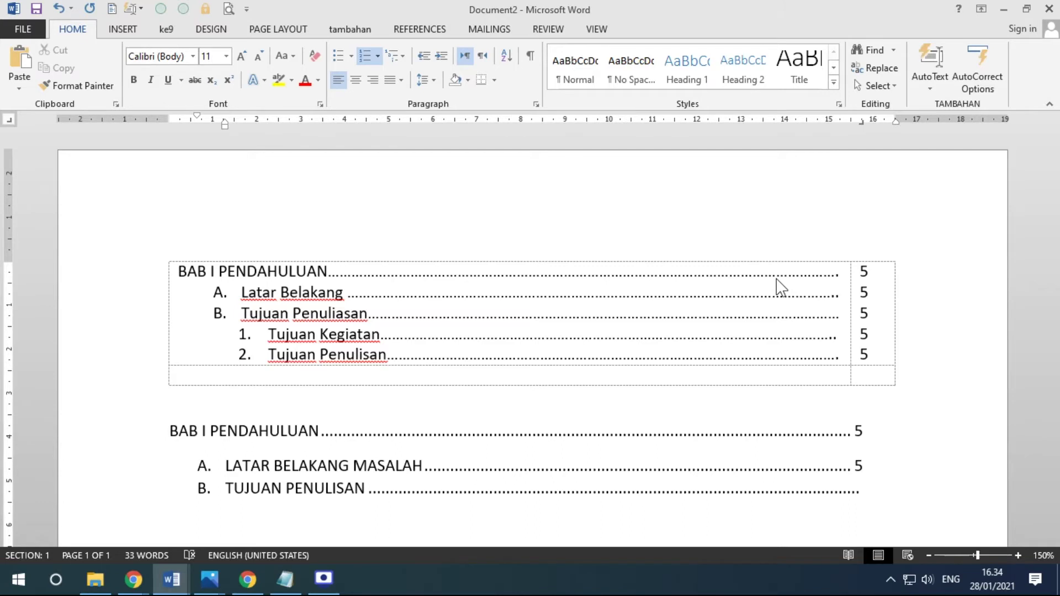
text( 5)
scroll(779, 287, down, 3)
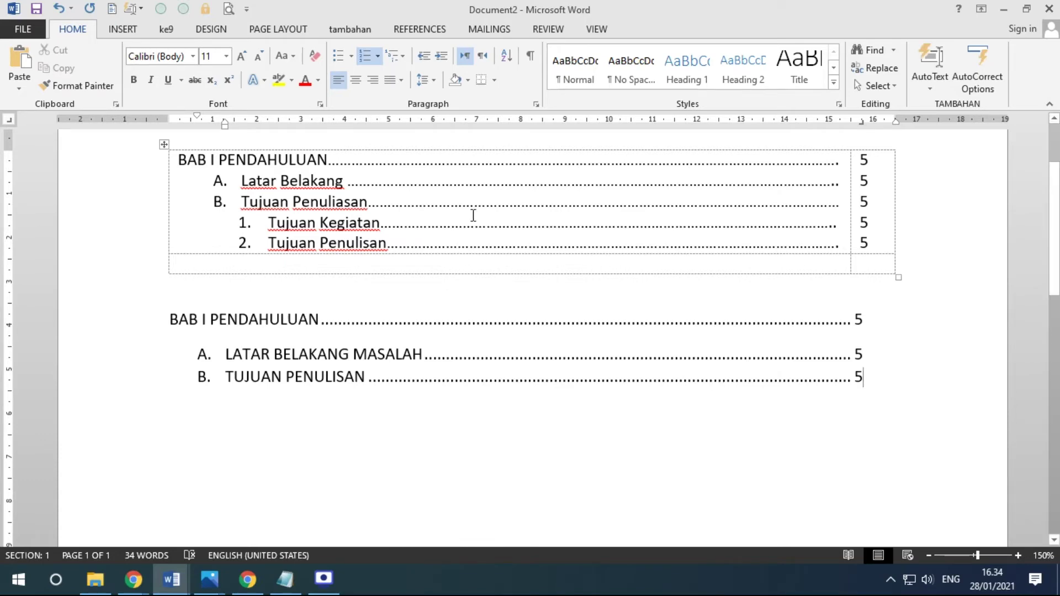
click(809, 188)
scroll(894, 246, up, 1)
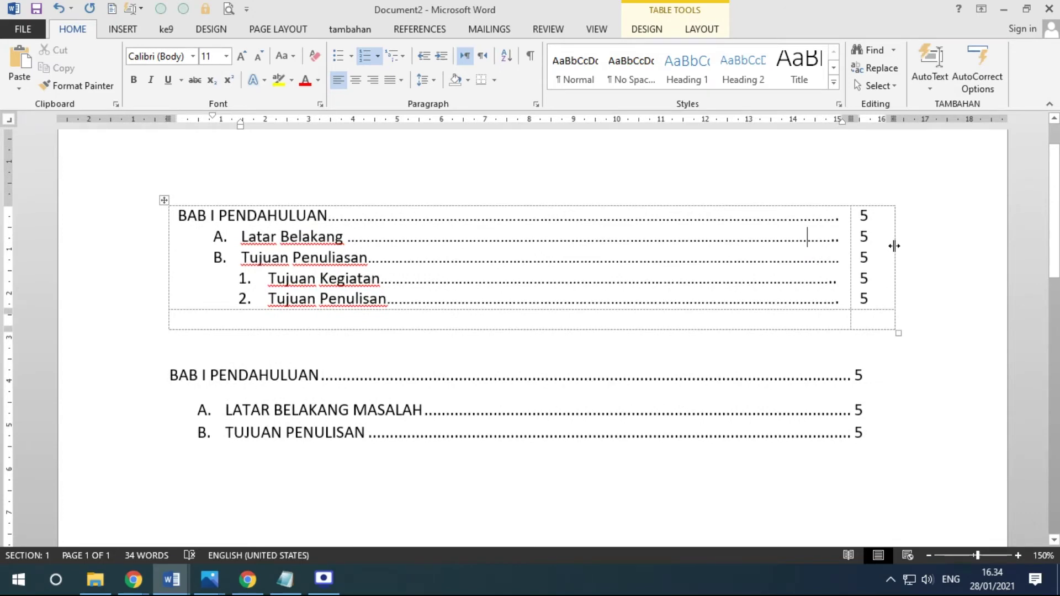
key(Return)
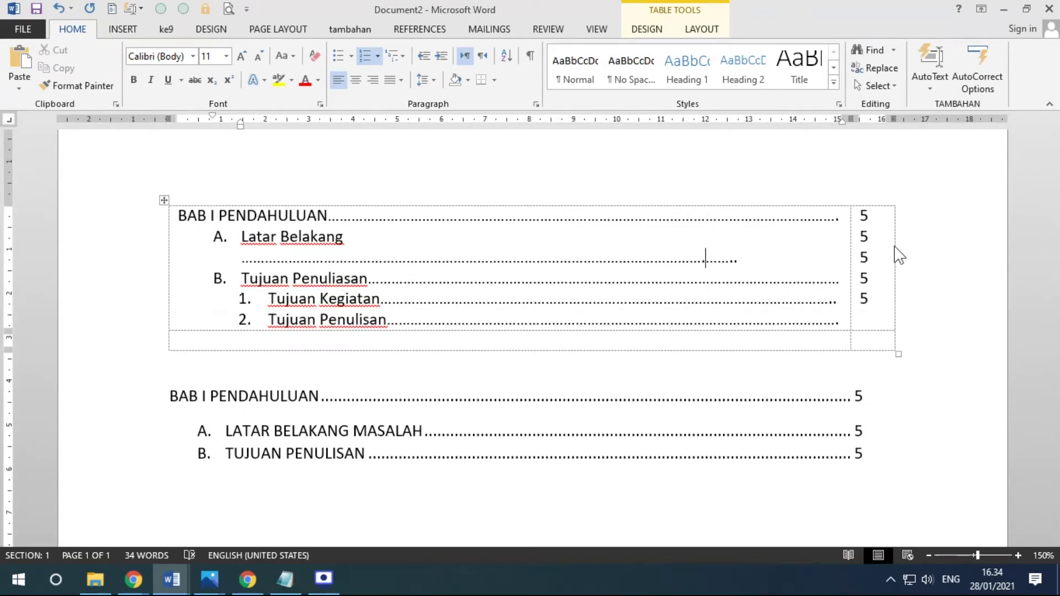
key(ctrl+z)
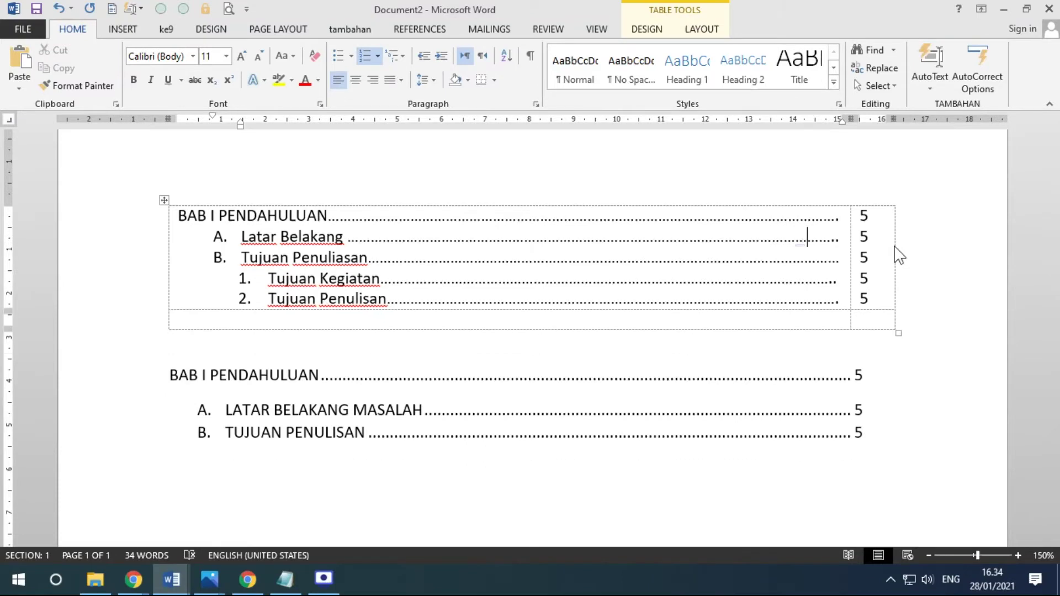
click(422, 411)
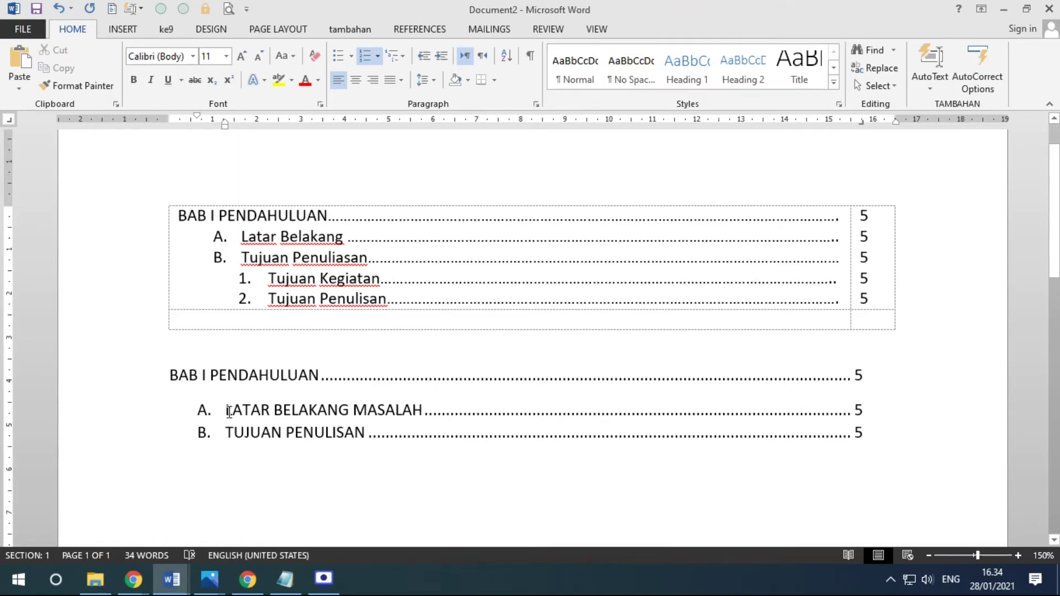
Step: Extend entry B to read TUJUAN PENULISAN LAPORAN AKHIR
drag(225, 409, 409, 409)
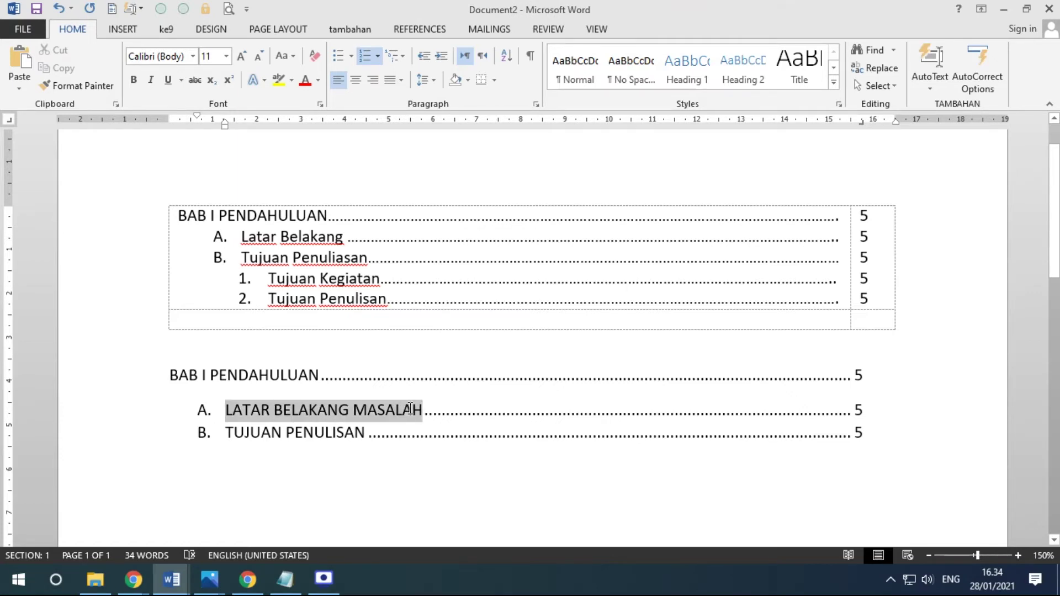
drag(225, 432, 333, 426)
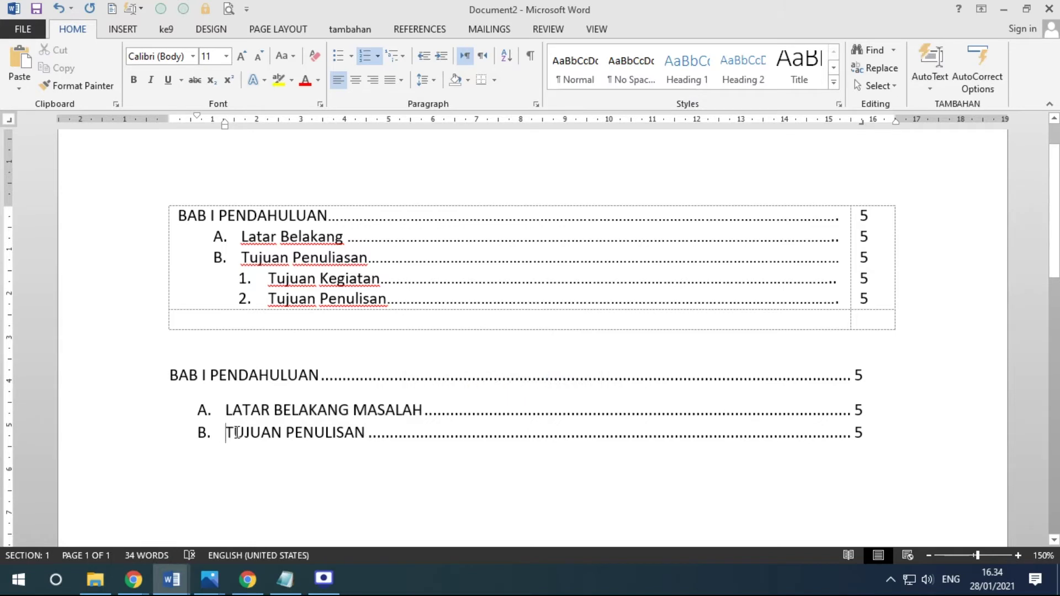
click(546, 462)
text(LAPORAN AKHIR)
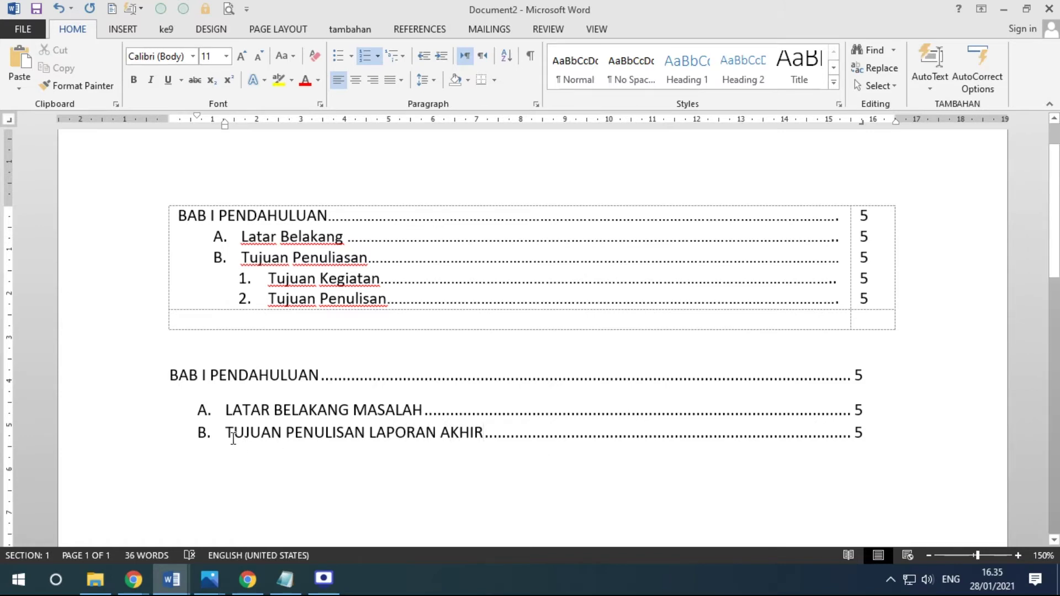
Step: Type stray letters after AKHIR, then delete them so entry B stays on one line
drag(226, 432, 458, 439)
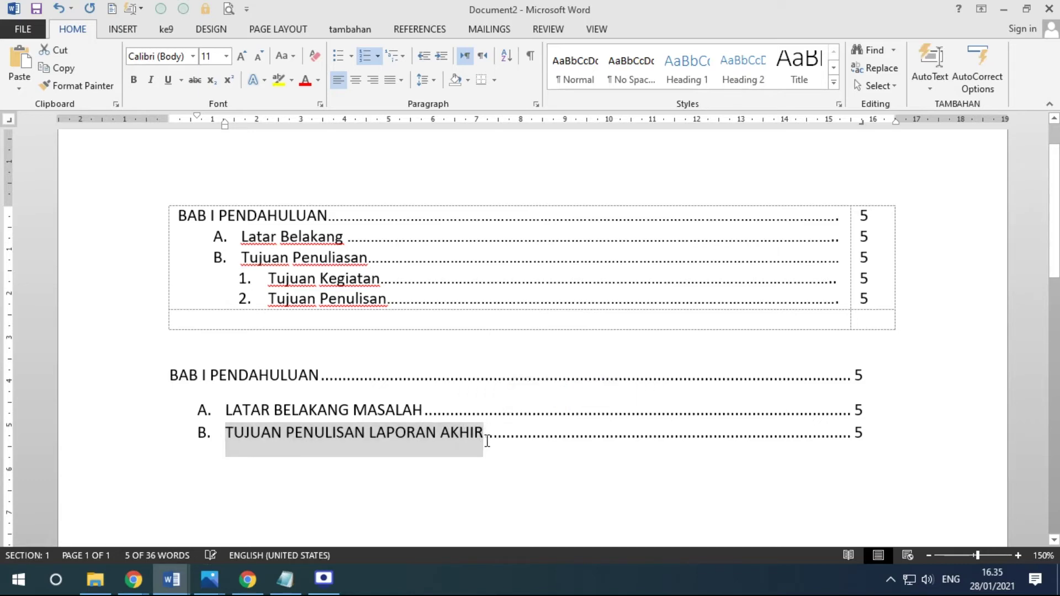
click(484, 433)
drag(645, 437, 672, 437)
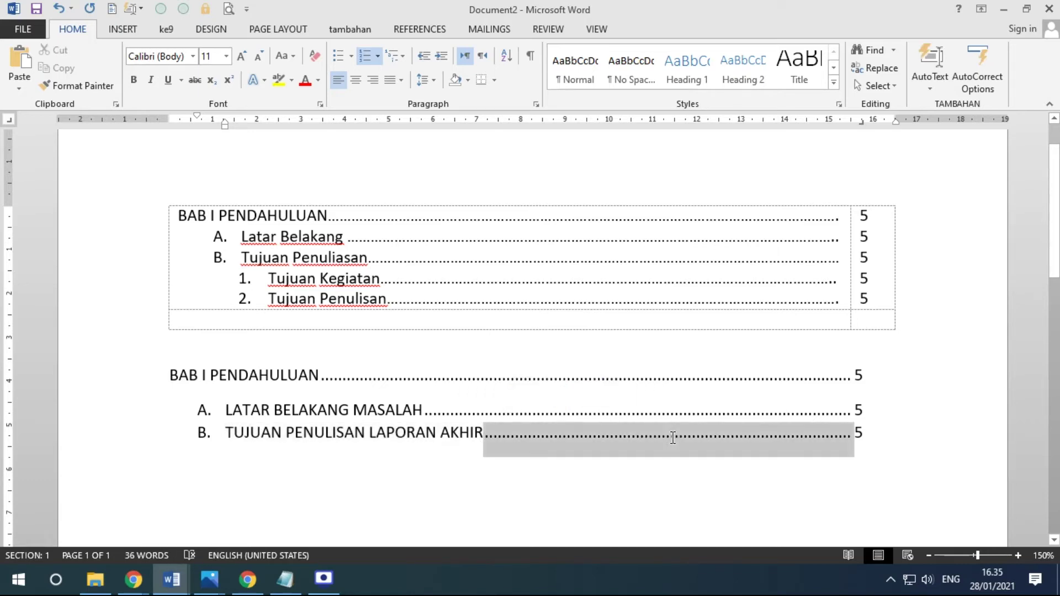
click(501, 431)
text(SDJFHSDJ)
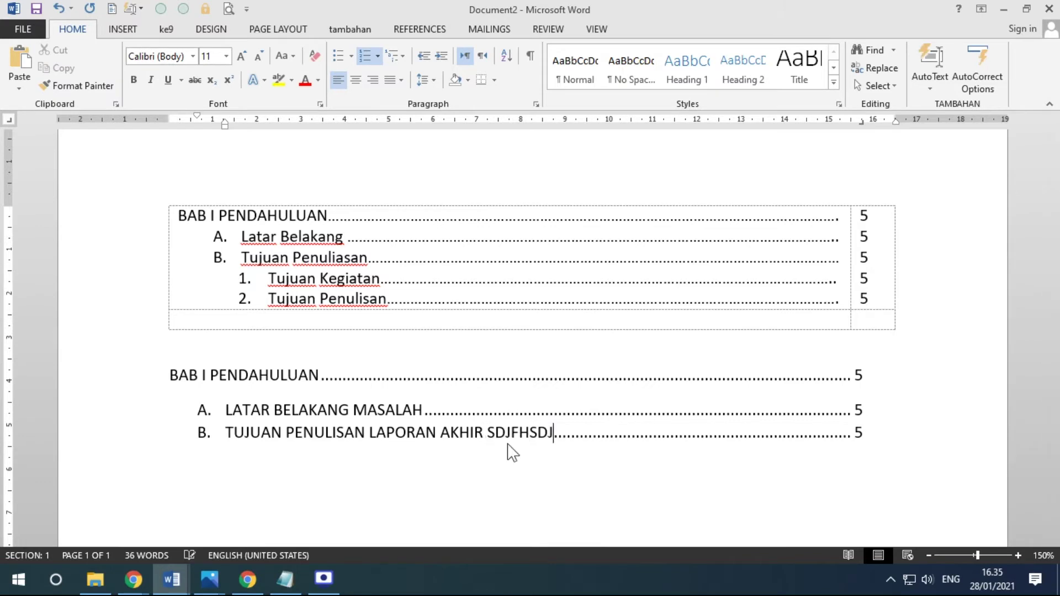
text(FHSDFJHSDJFSDHFJSDHFJSDFHSDJF)
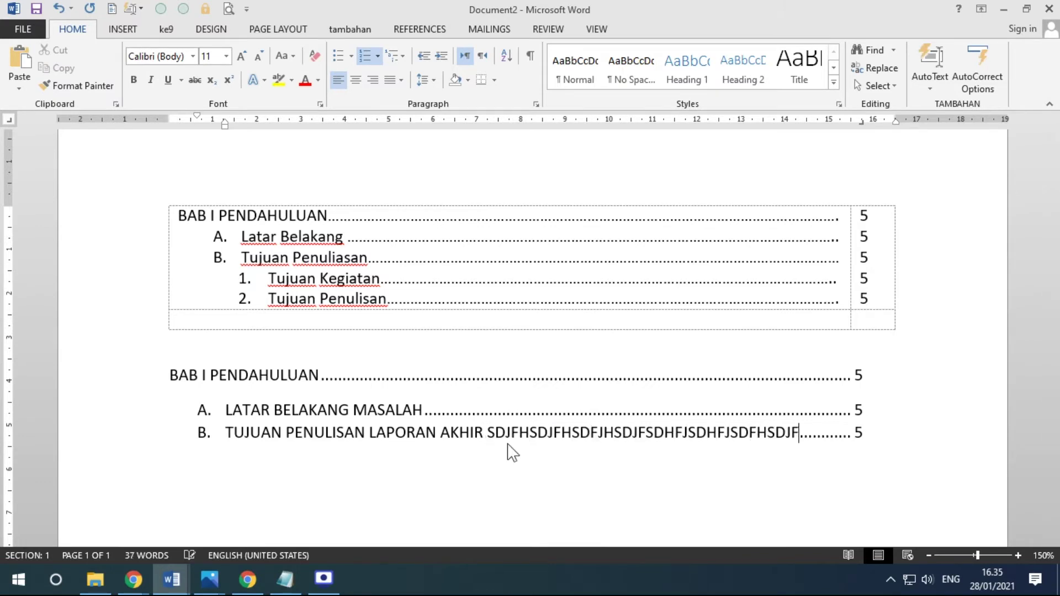
text(HDSJFHSDJ)
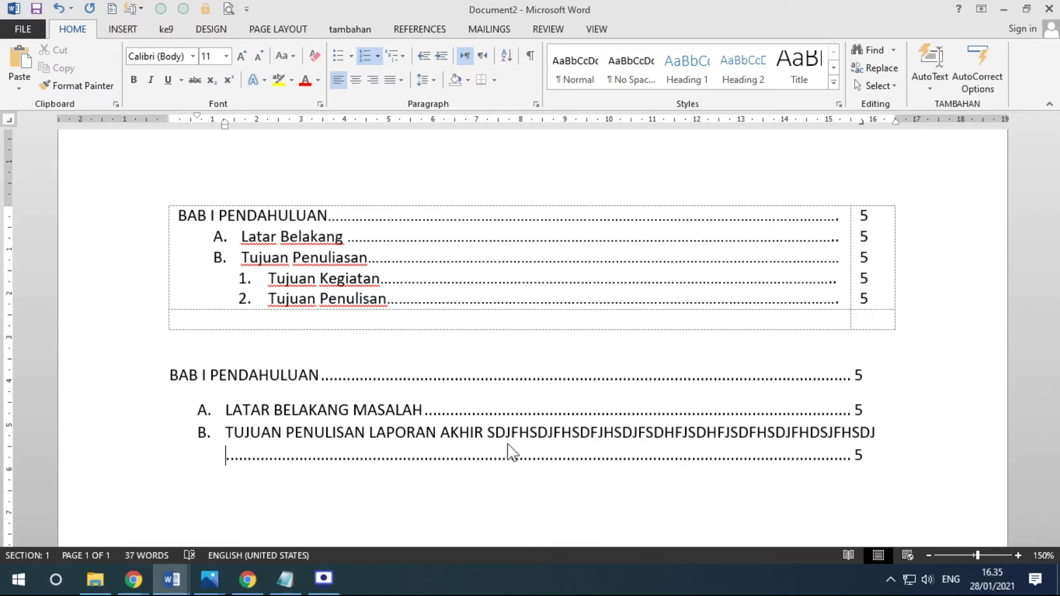
key(BackSpace)
key(BackSpace)
key(BackSpace)
key(BackSpace)
key(BackSpace)
key(BackSpace)
key(BackSpace)
key(BackSpace)
key(BackSpace)
key(BackSpace)
key(BackSpace)
key(BackSpace)
key(BackSpace)
key(BackSpace)
key(BackSpace)
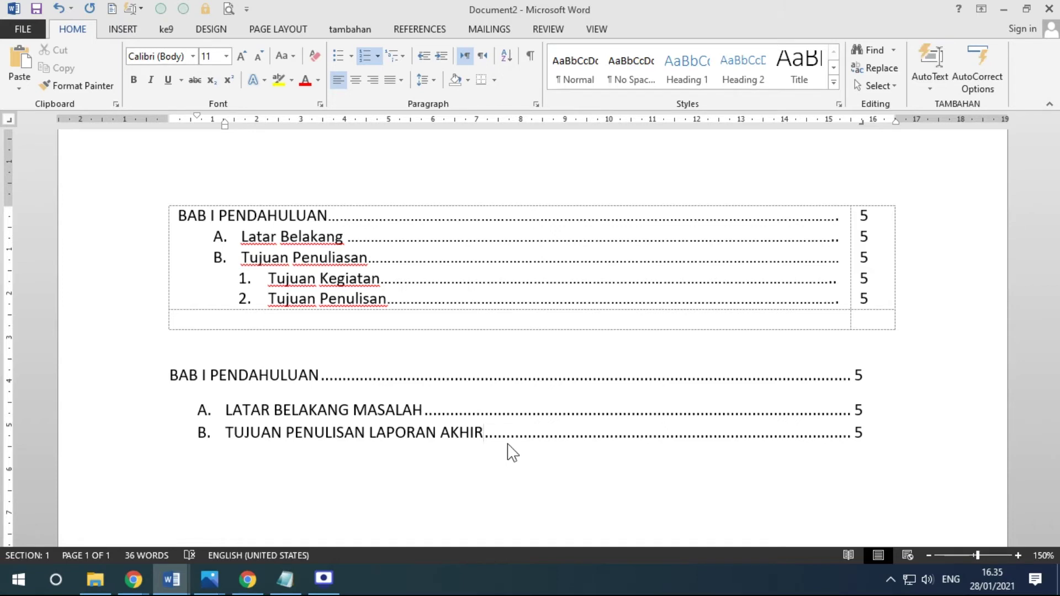
Step: Correct the table's row B from 'Penuliasan' to 'Tujuan Penulisan Laporan Akhir'
click(369, 258)
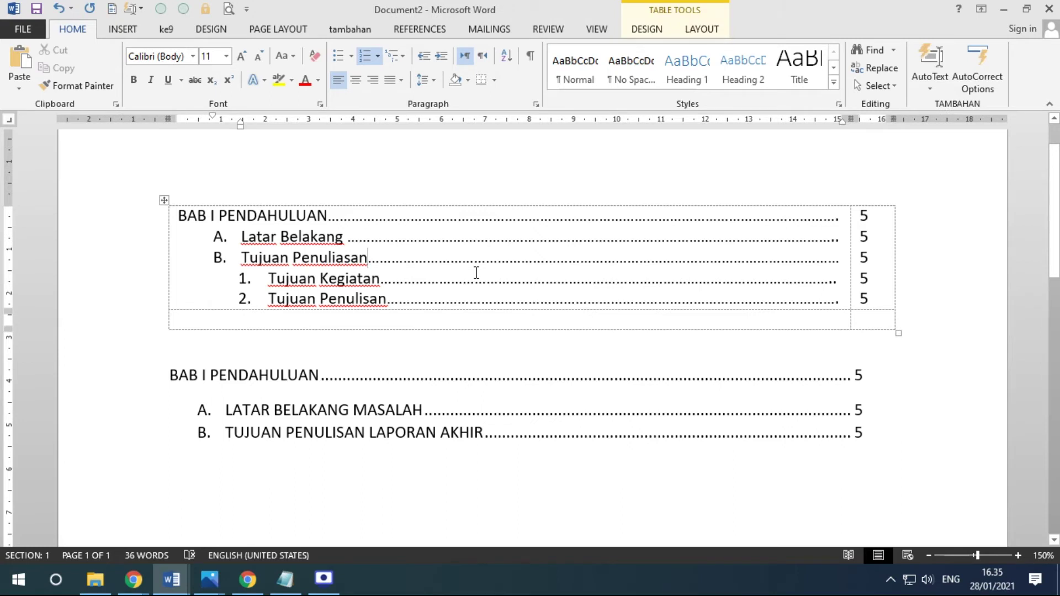
key(BackSpace)
key(BackSpace)
key(BackSpace)
key(BackSpace)
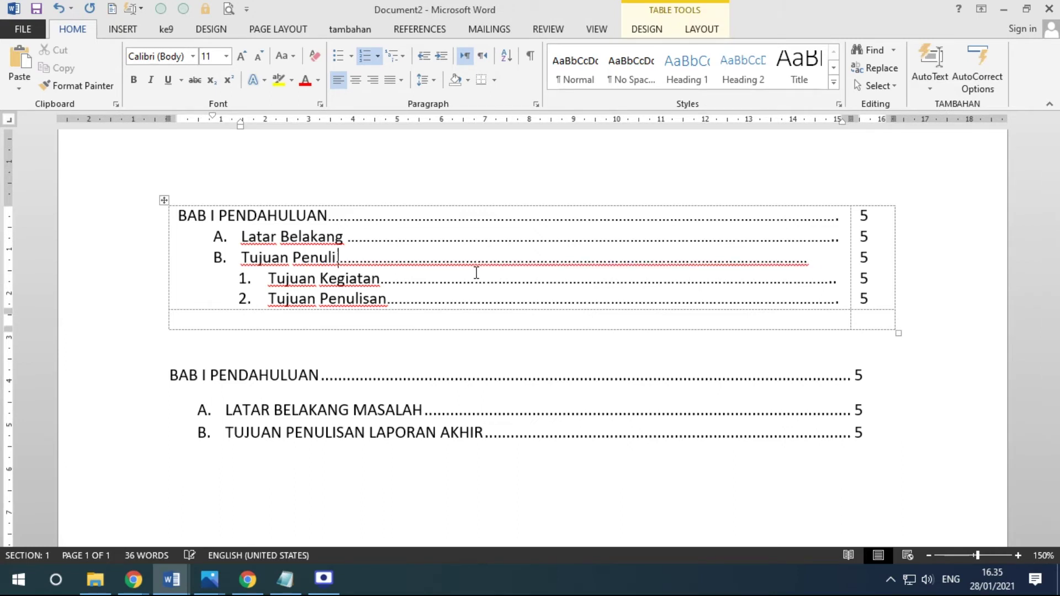
text(san)
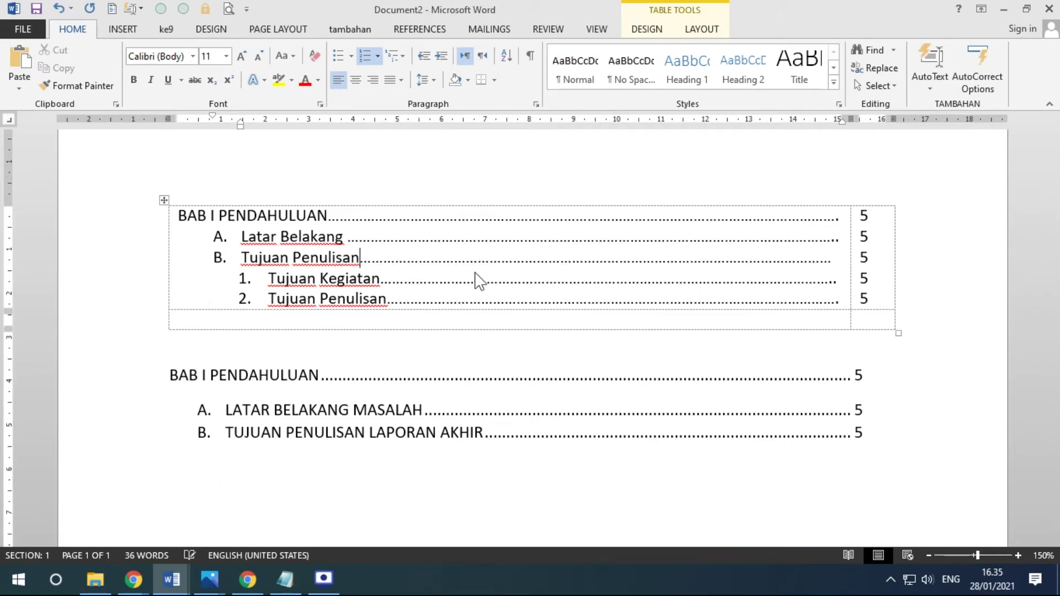
click(831, 258)
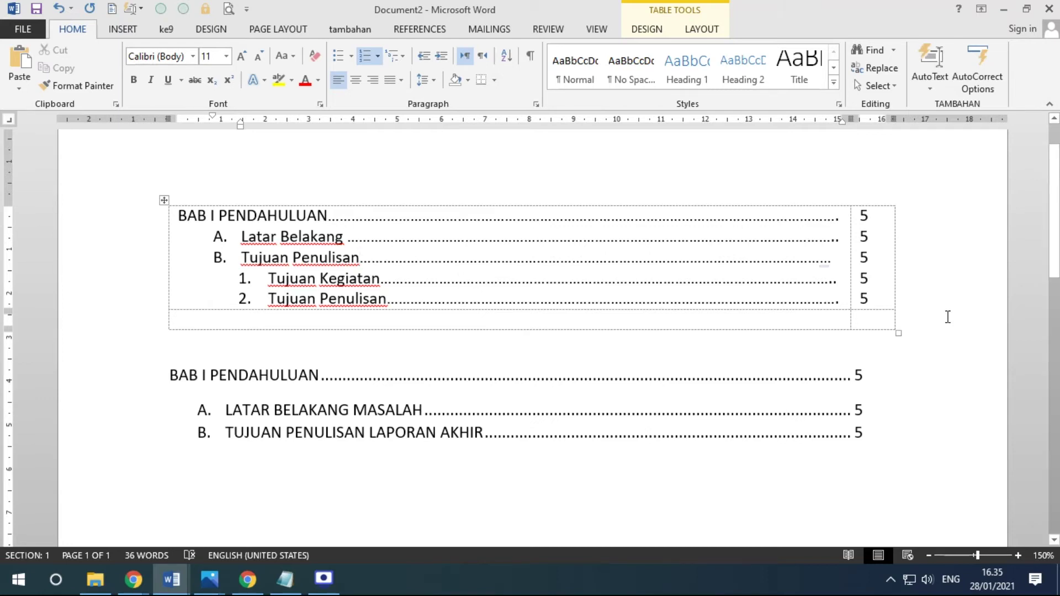
click(361, 258)
key(shift+Return)
text(Lapora)
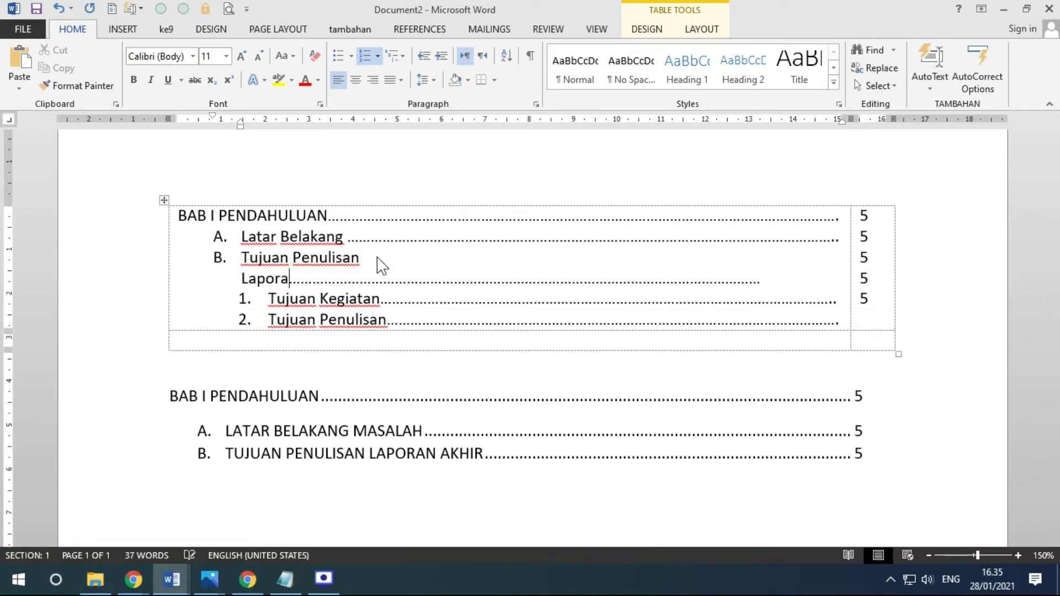
text(n)
key(shift+Return)
text(Akhir)
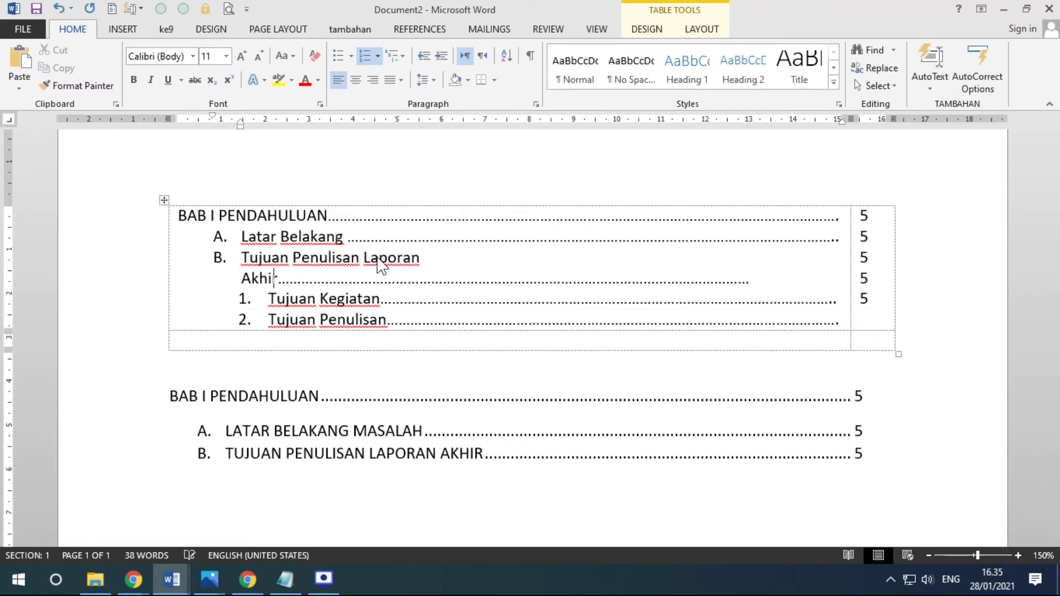
key(Delete)
key(Delete)
key(Delete)
key(Delete)
key(Delete)
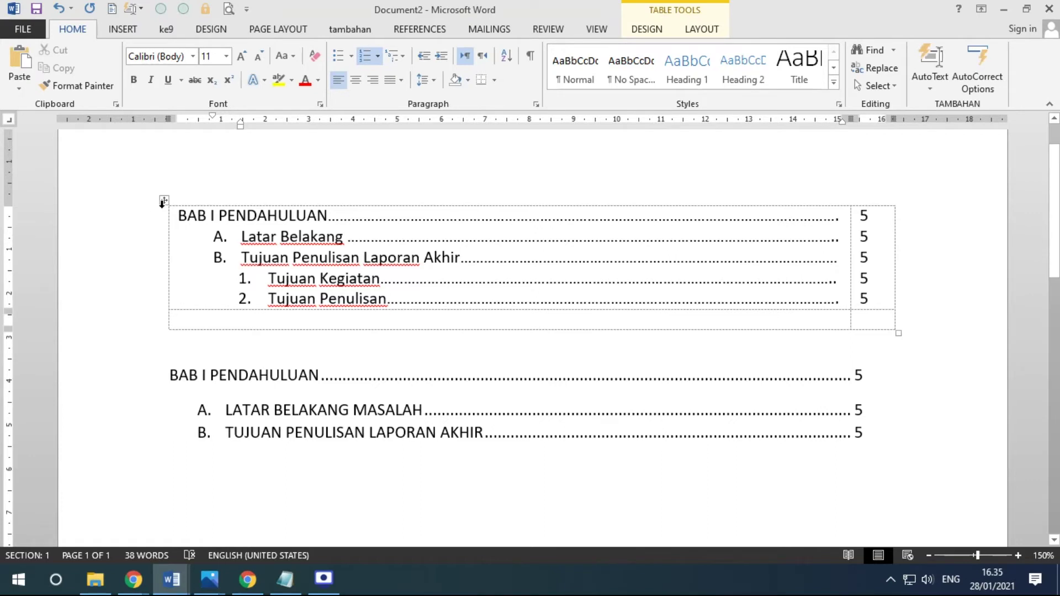
Step: Start a new indented sub-level line beneath entry B
click(164, 200)
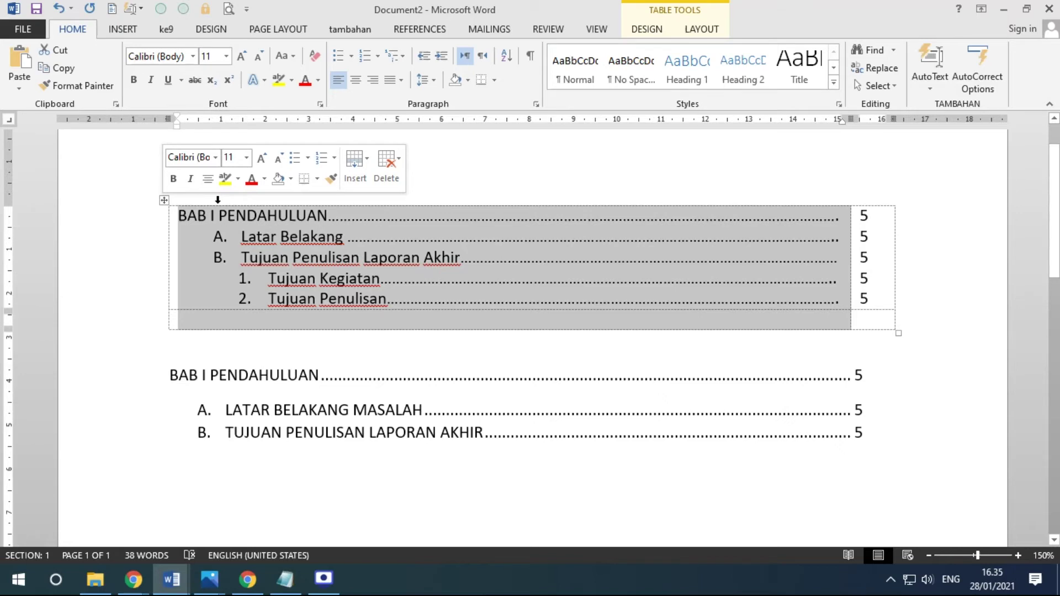
click(864, 432)
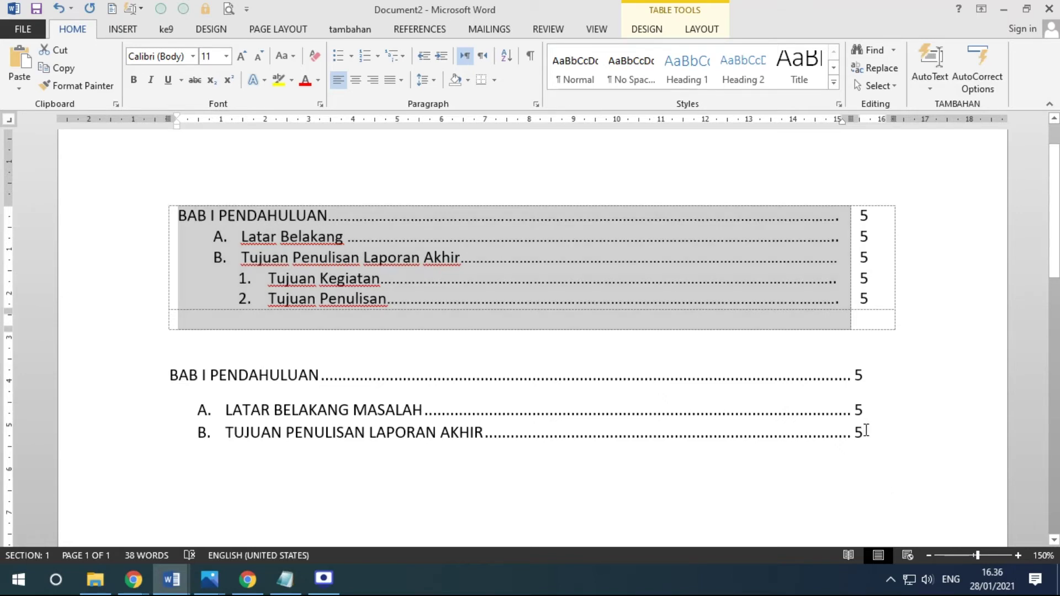
key(Return)
key(Tab)
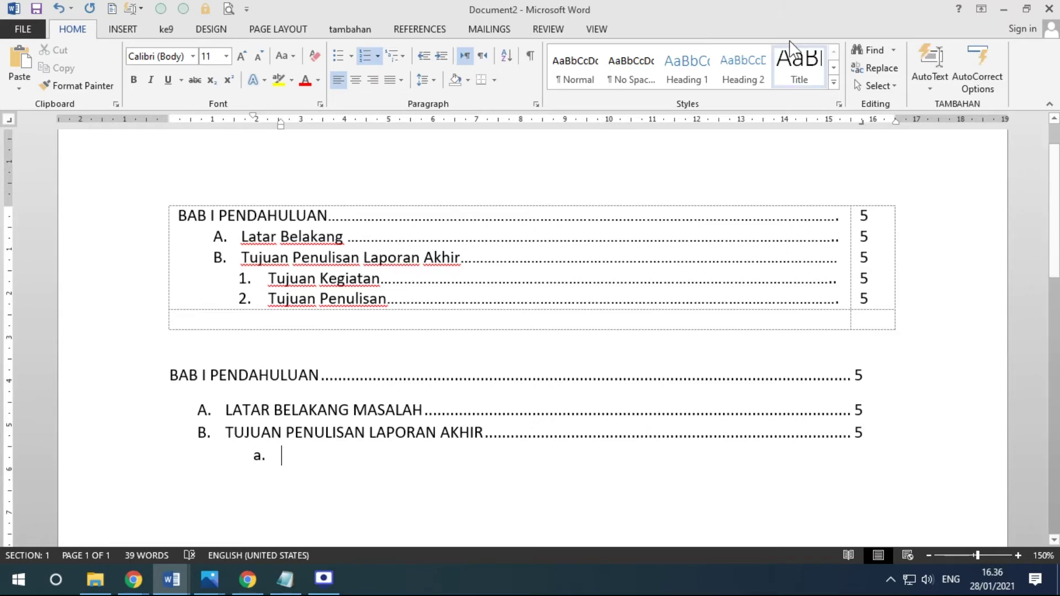
Step: Number the sub-items 1., 2. and add Tujuan Kegiatan and Tujuan Penulisan, each dotted to 5
click(377, 56)
scroll(398, 138, up, 3)
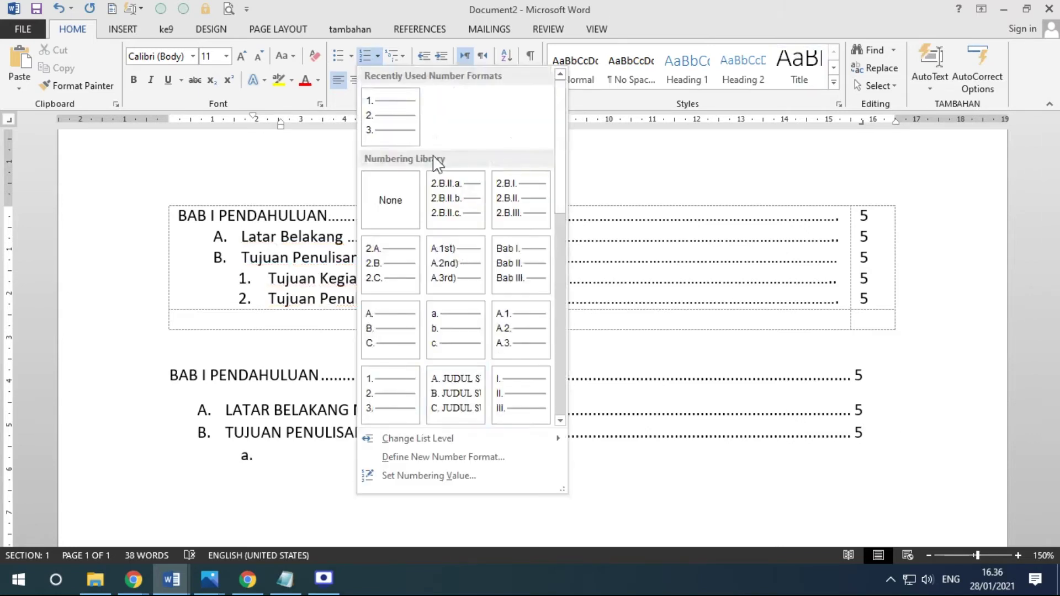
click(402, 131)
drag(281, 125, 259, 131)
text(Tujuan Ke)
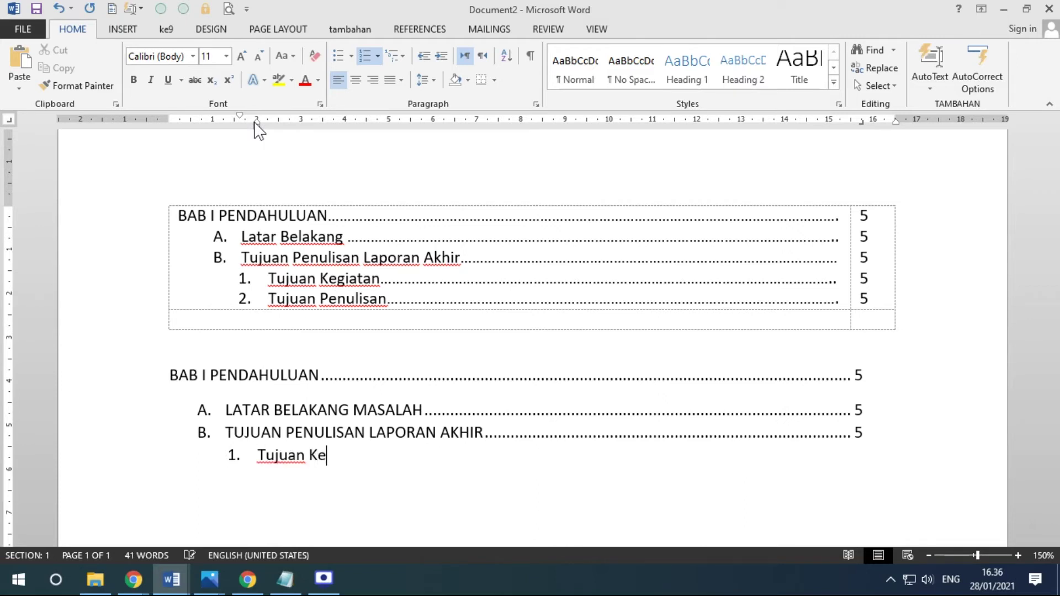
text(giatan)
key(Tab)
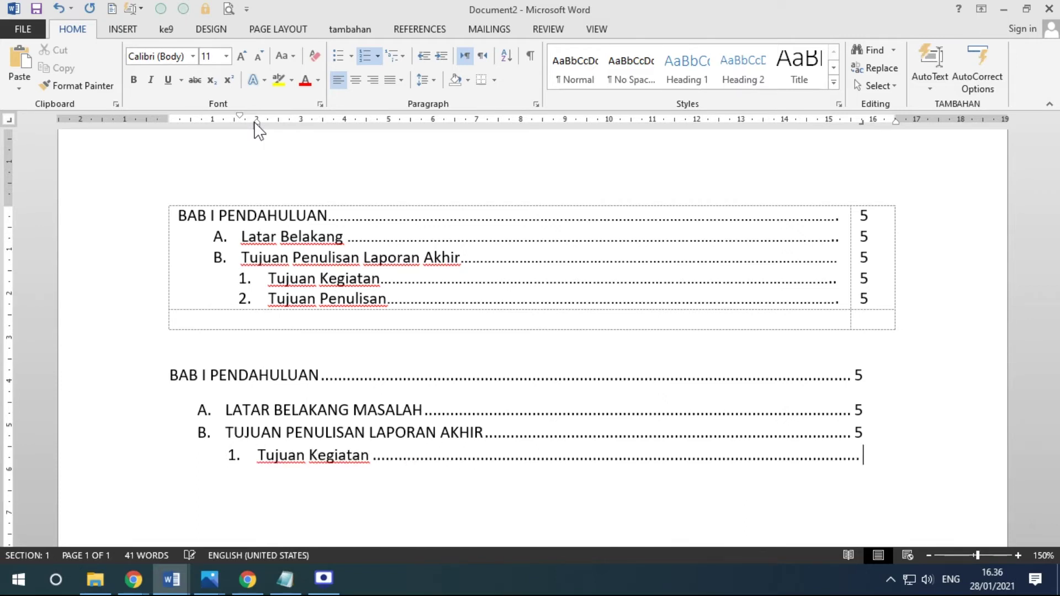
text(5)
key(Return)
text(Tujuan Penulisan)
key(Tab)
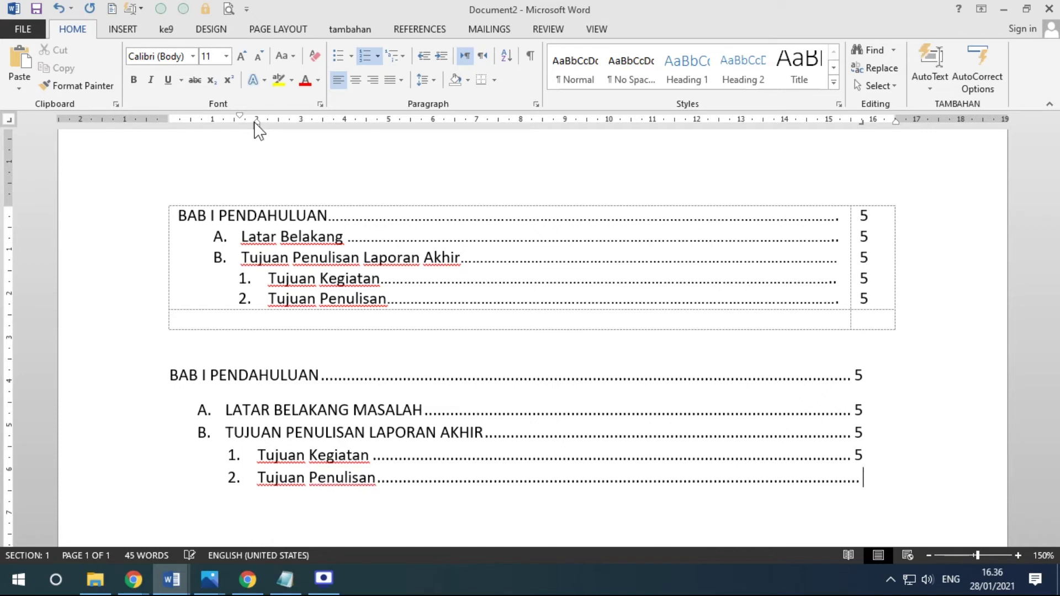
text(5)
Step: Add entry C. sjkfhsd dotted to page 6, then entry D. sdfsd with its leader
key(Return)
click(422, 59)
text(sjkfhsd)
key(Tab)
text(6)
key(Return)
text(sdfsd)
key(Tab)
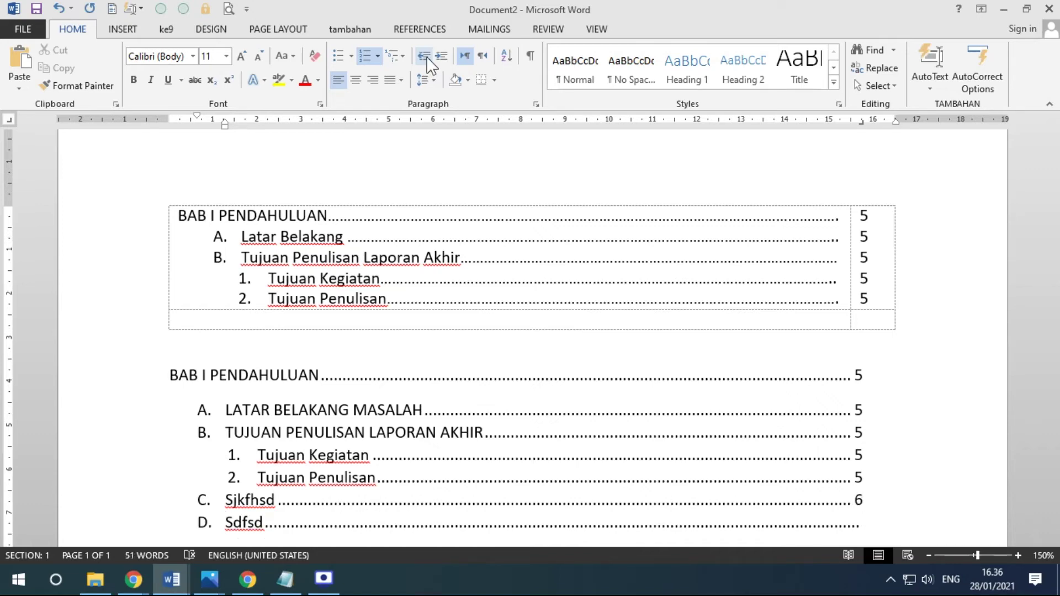
scroll(426, 57, down, 4)
scroll(437, 325, down, 3)
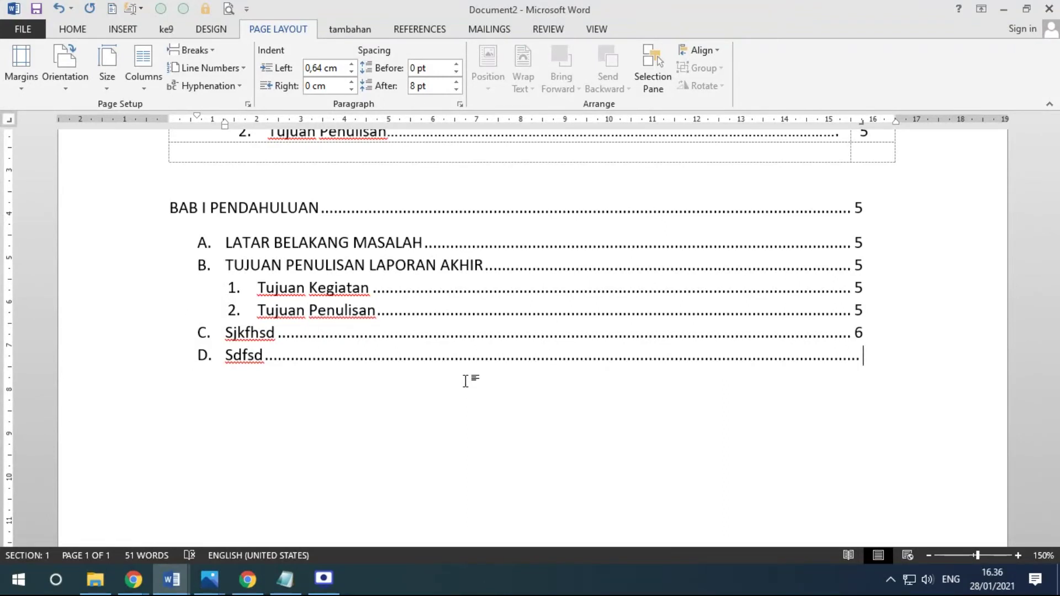
Step: Give entry D page number 10 and open the Tabs dialog for the 15,75 cm stop
text(10)
drag(862, 121, 861, 121)
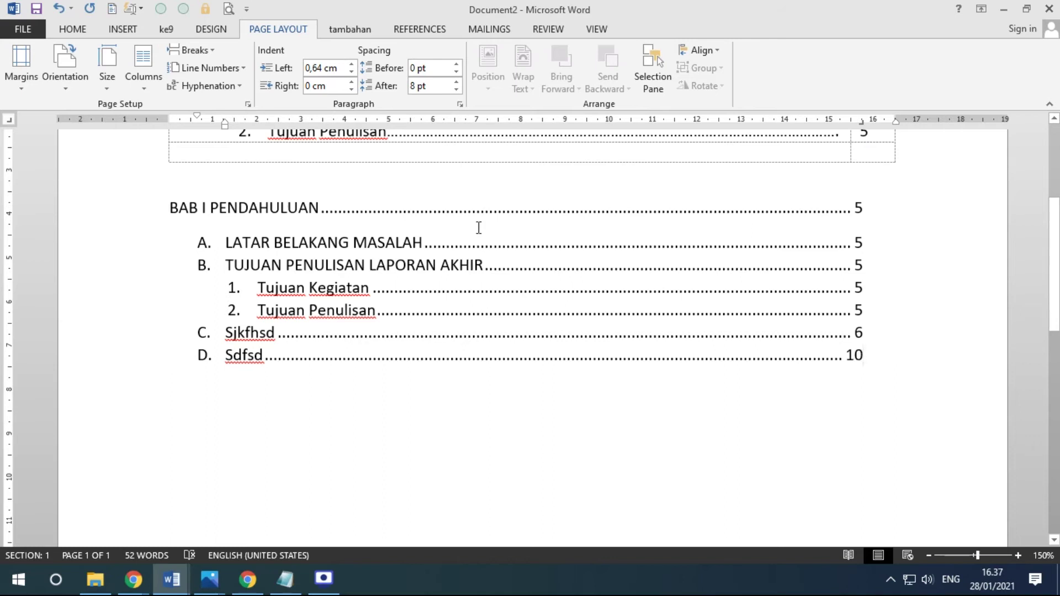
drag(861, 122, 861, 123)
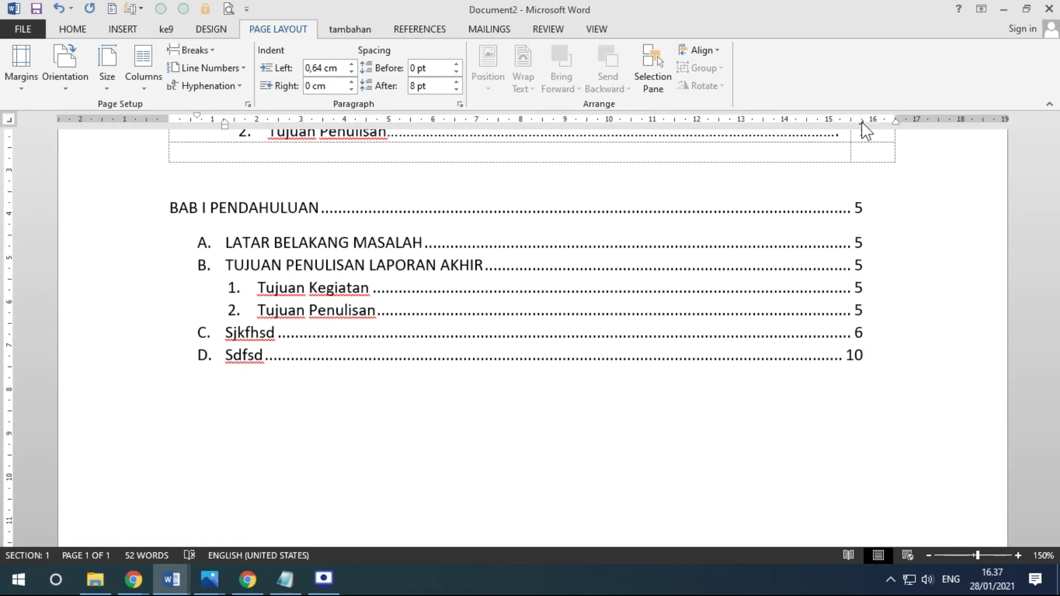
double_click(861, 122)
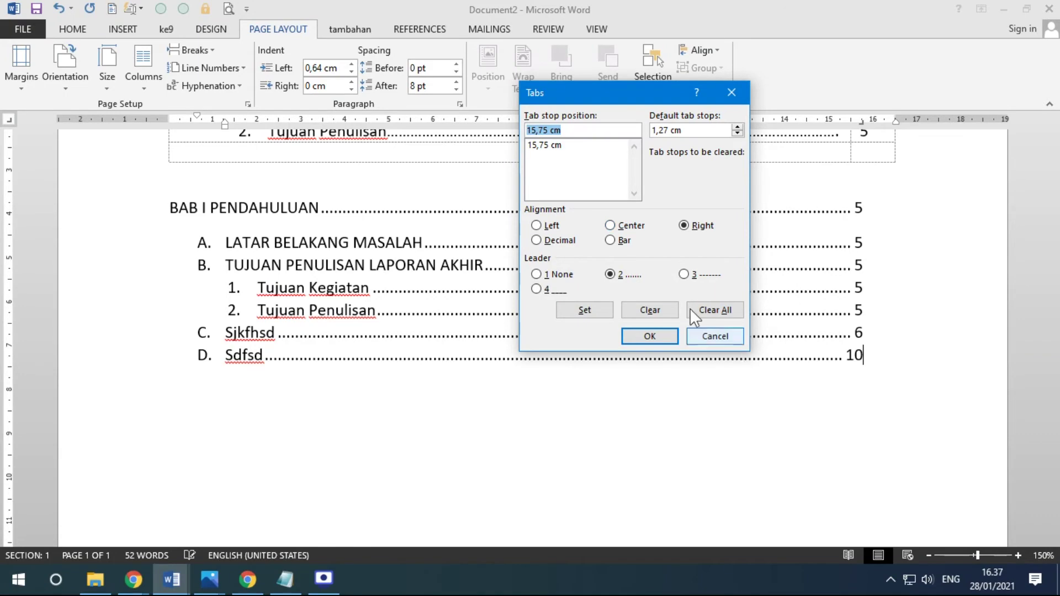
Step: Reach the 15,75 cm dotted right tab stop via Paragraph > Tabs and confirm it unchanged
click(697, 335)
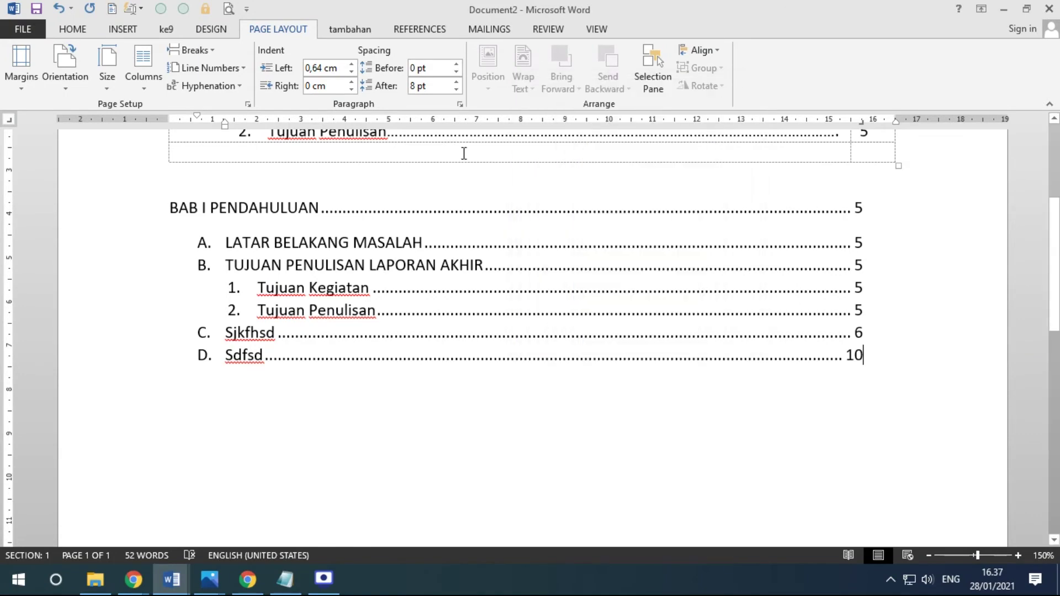
click(458, 105)
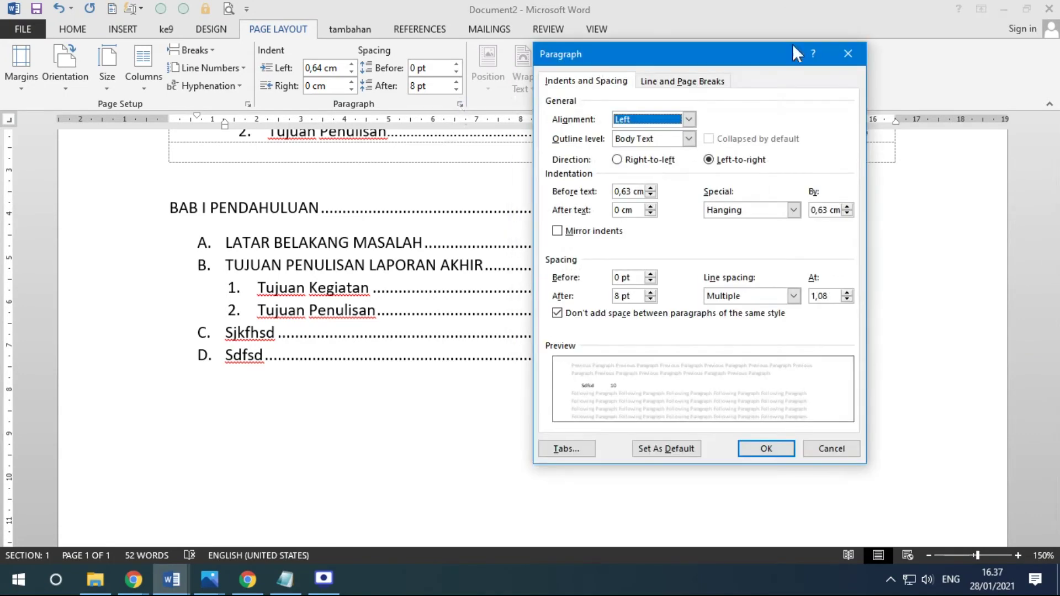
click(848, 54)
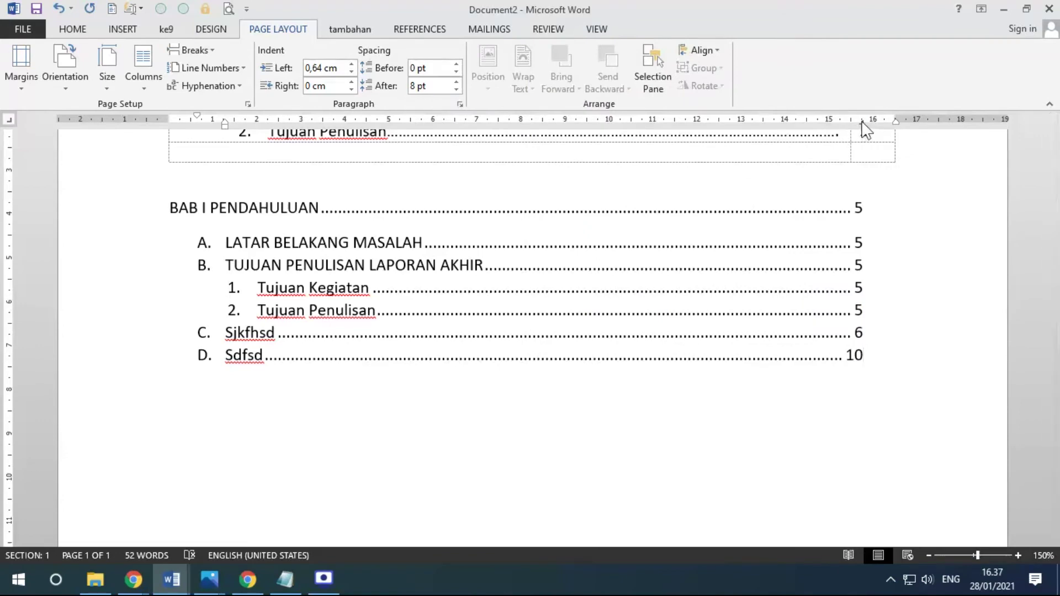
double_click(862, 121)
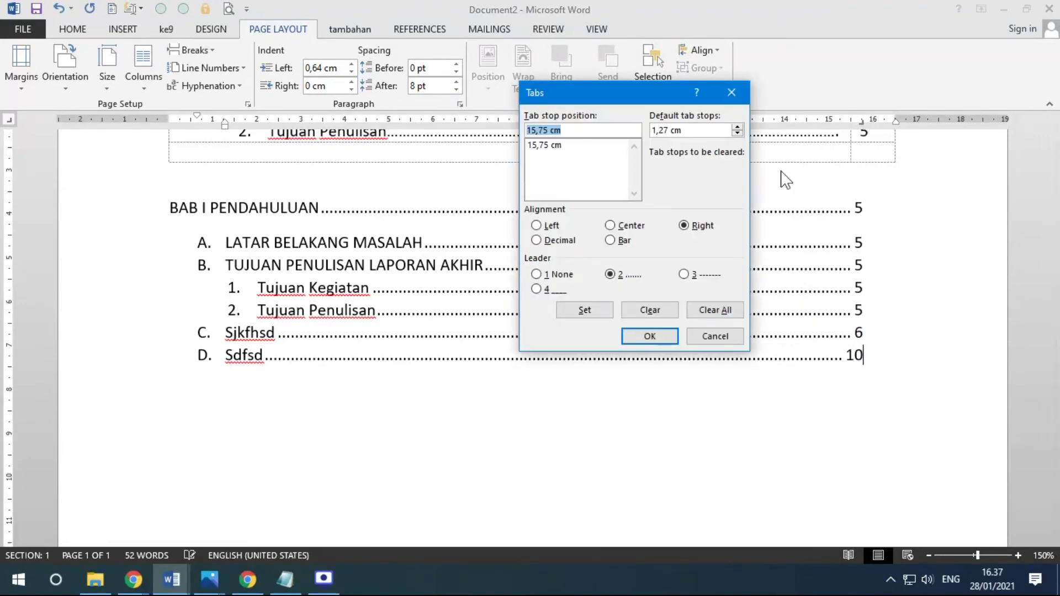
click(714, 335)
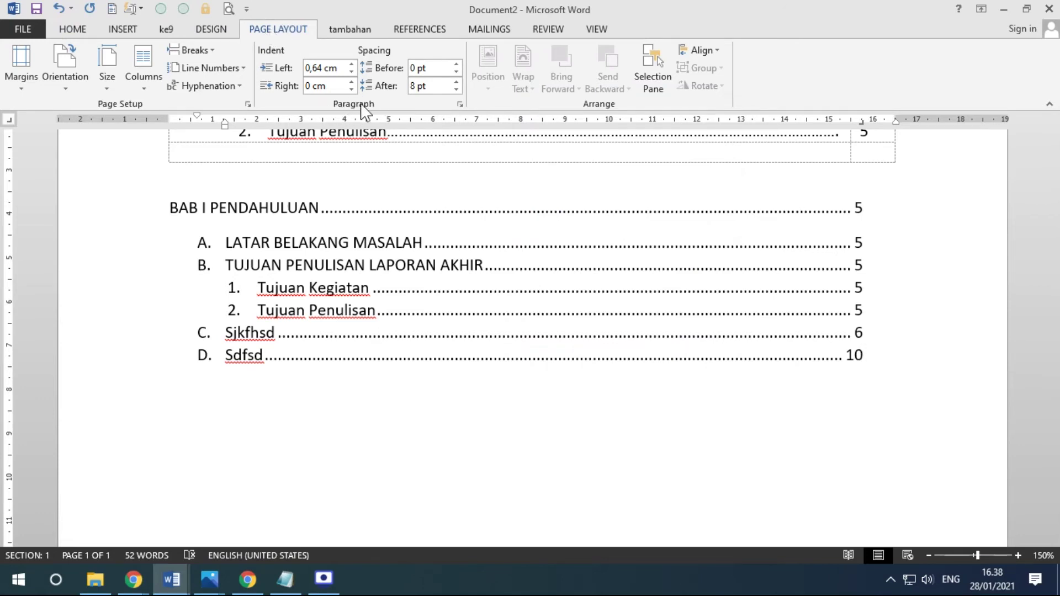
click(459, 104)
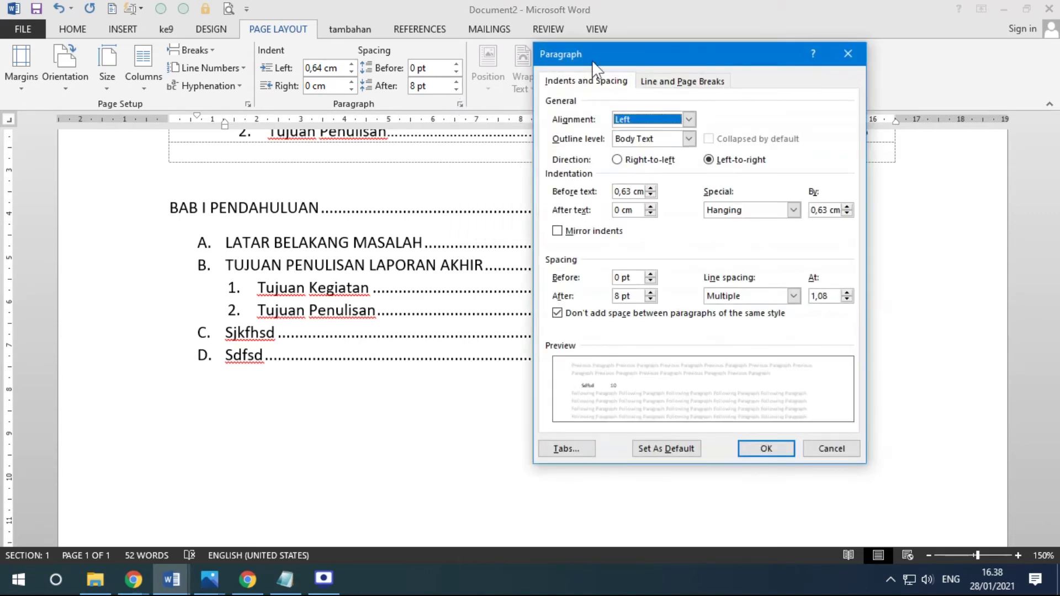
drag(572, 62, 255, 76)
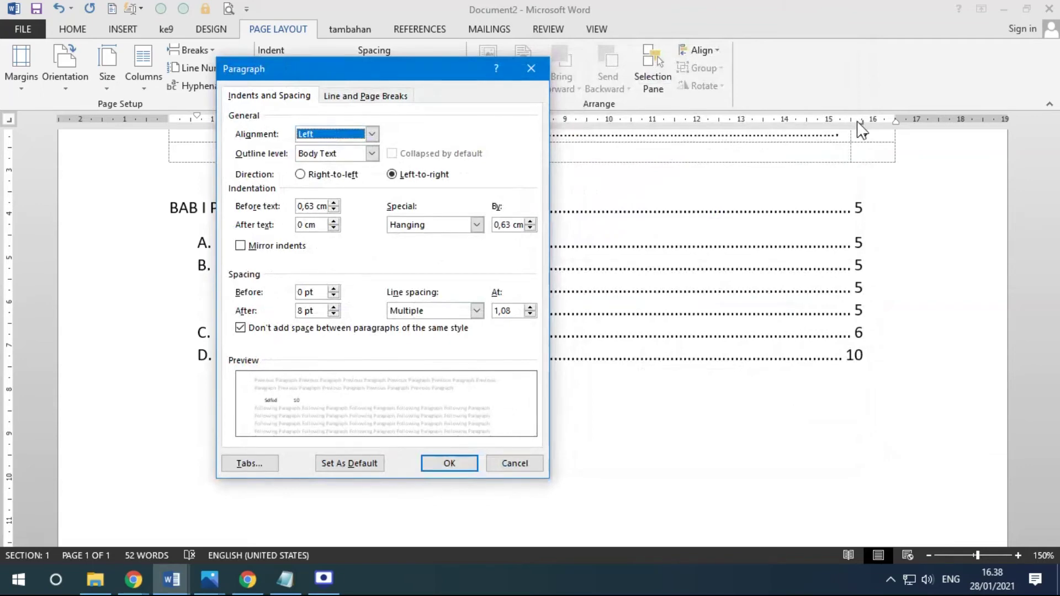
click(252, 463)
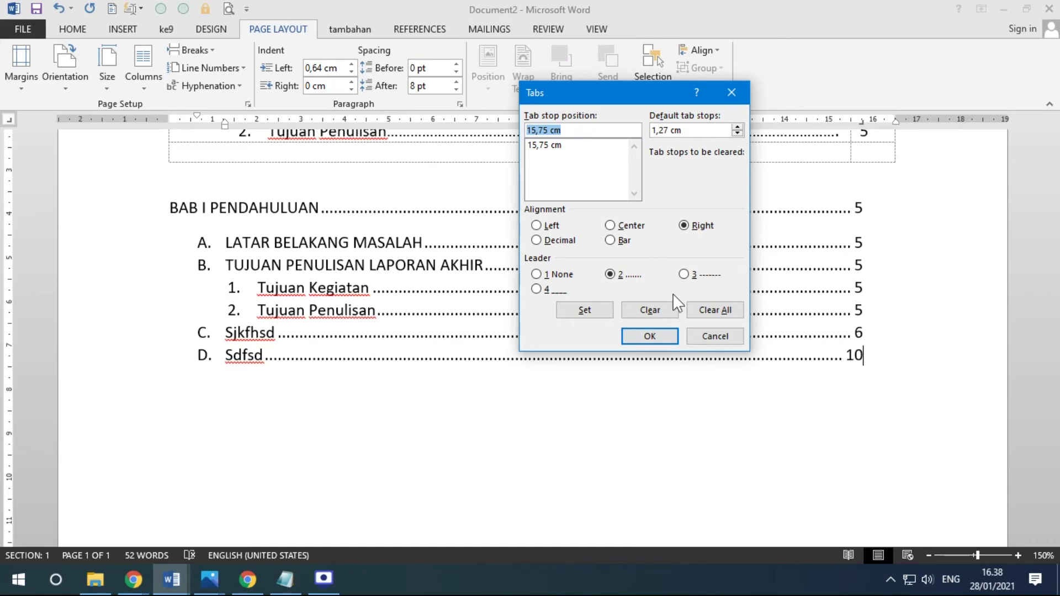
click(650, 336)
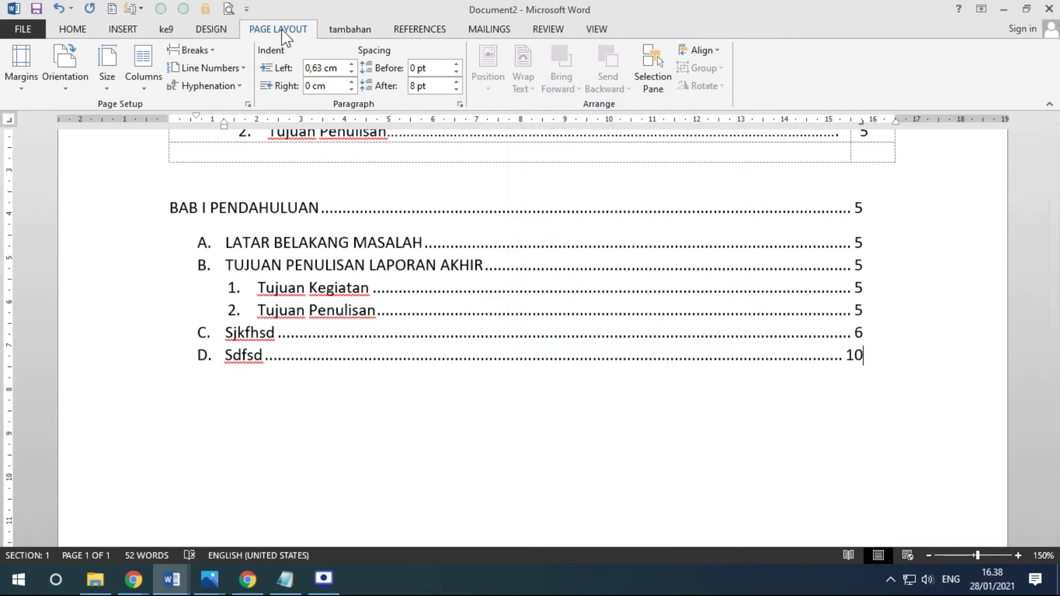
Step: Check the 15,75 cm leader-2 tab stop, cancel the dialog, and select all contents lines
click(459, 103)
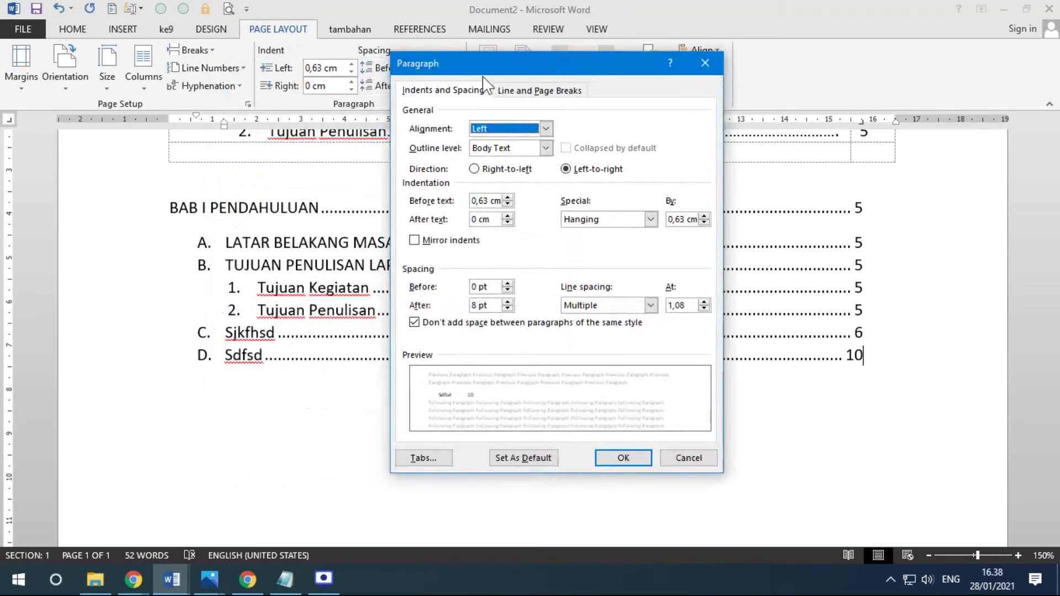
click(425, 458)
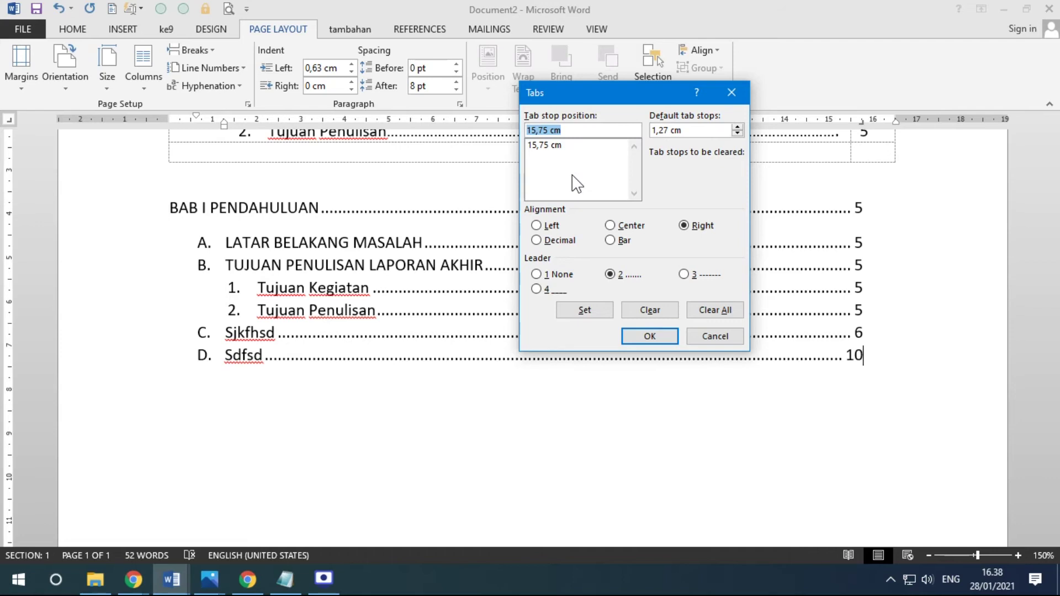
click(546, 145)
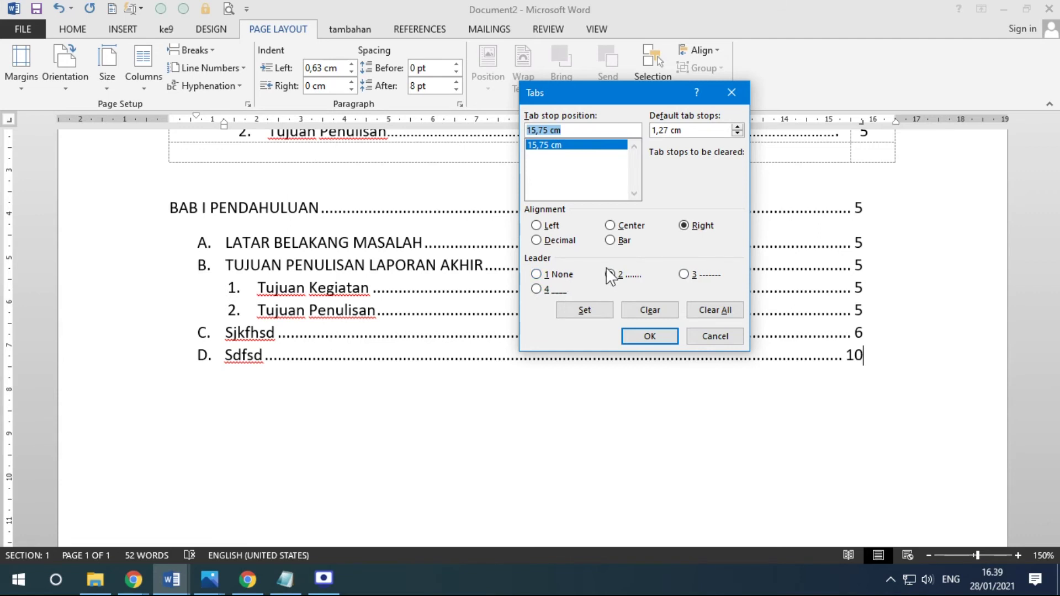
click(711, 337)
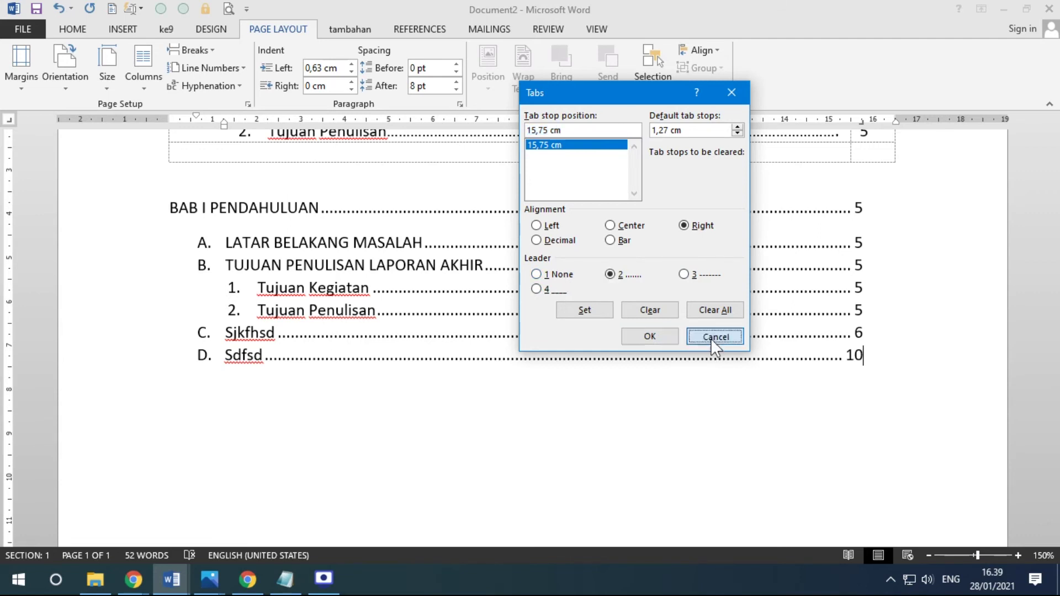
drag(115, 218, 110, 358)
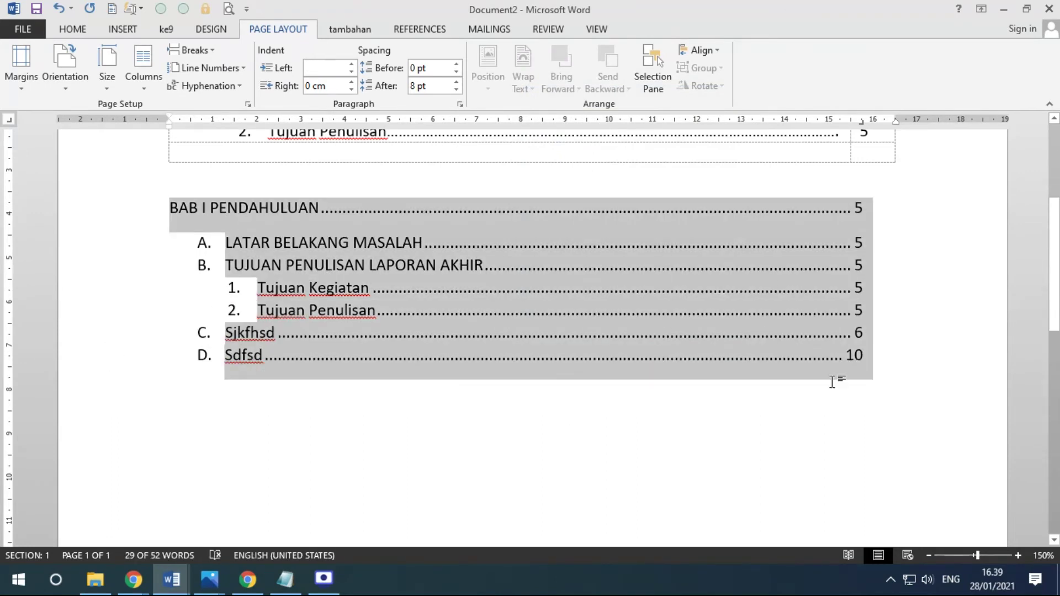
Step: Add an empty line after the last contents entry (page 10), testing and undoing a dotted leader on it
click(870, 367)
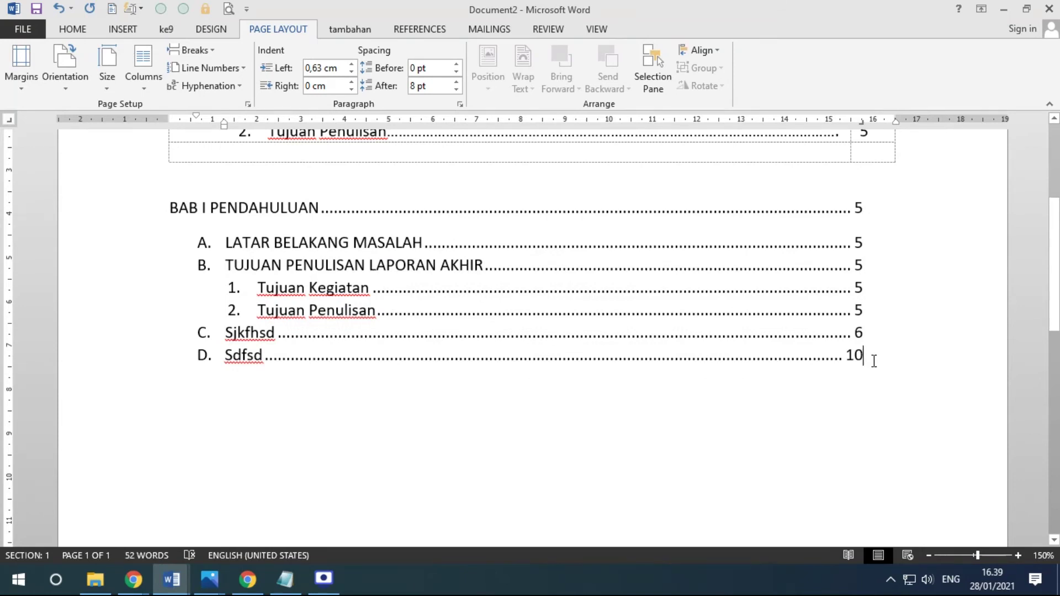
key(Return)
key(Return)
key(Return)
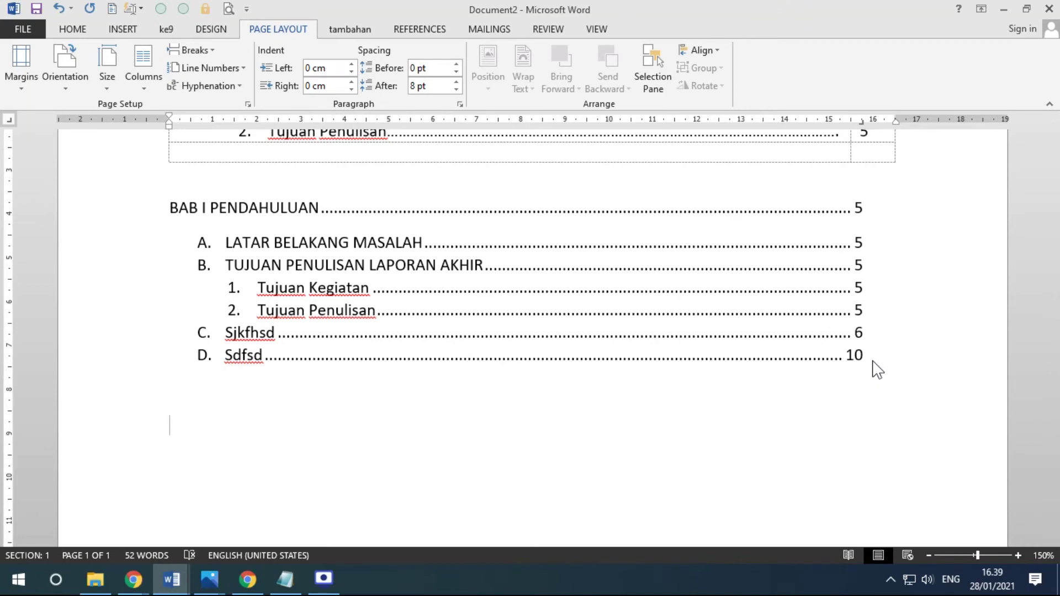
drag(861, 123, 862, 123)
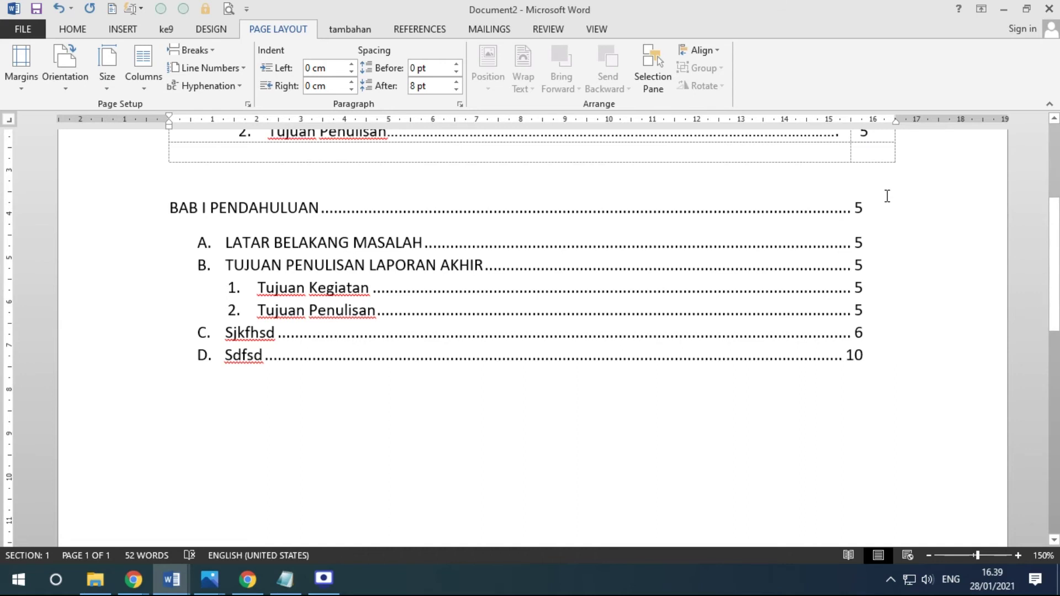
key(ctrl+z)
key(Tab)
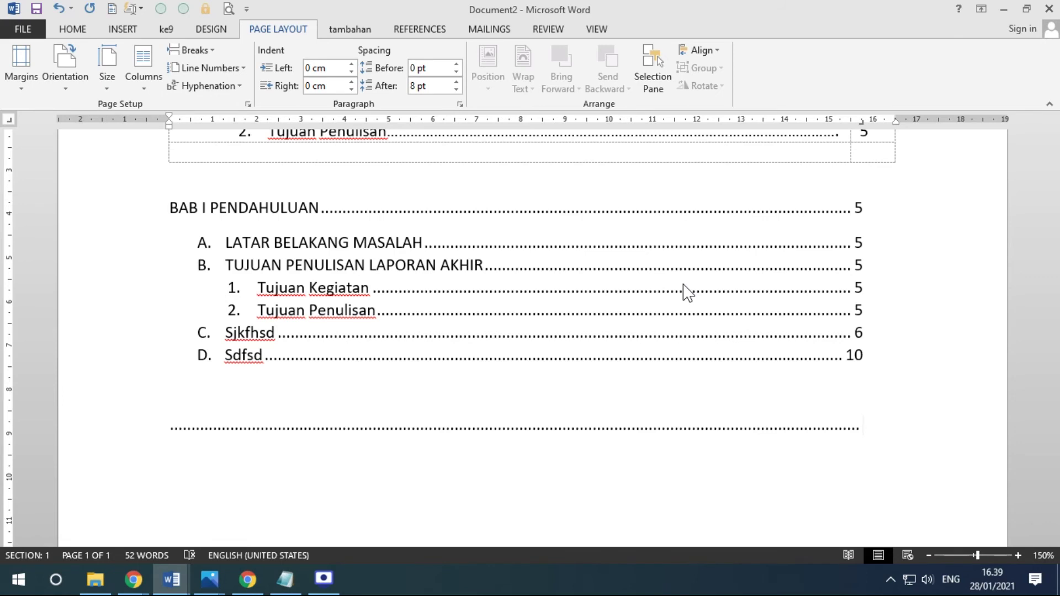
key(ctrl+z)
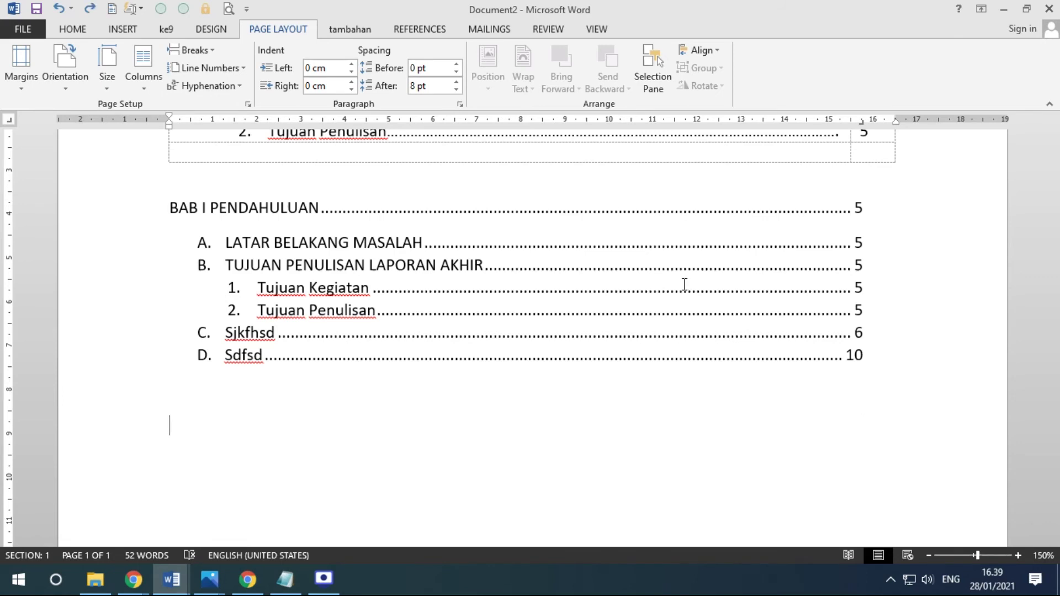
drag(862, 122, 863, 121)
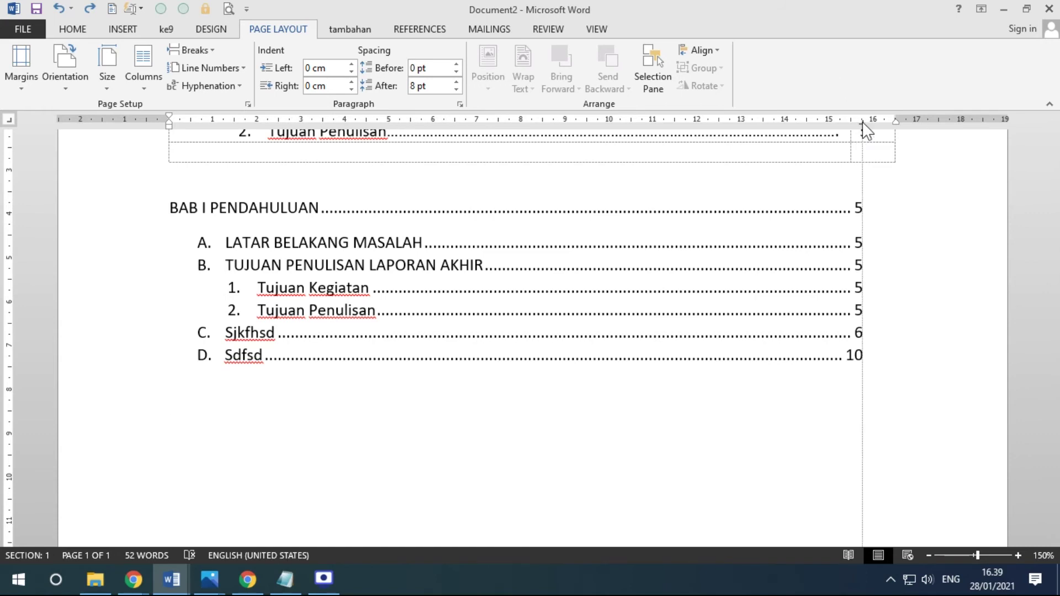
drag(866, 132, 866, 132)
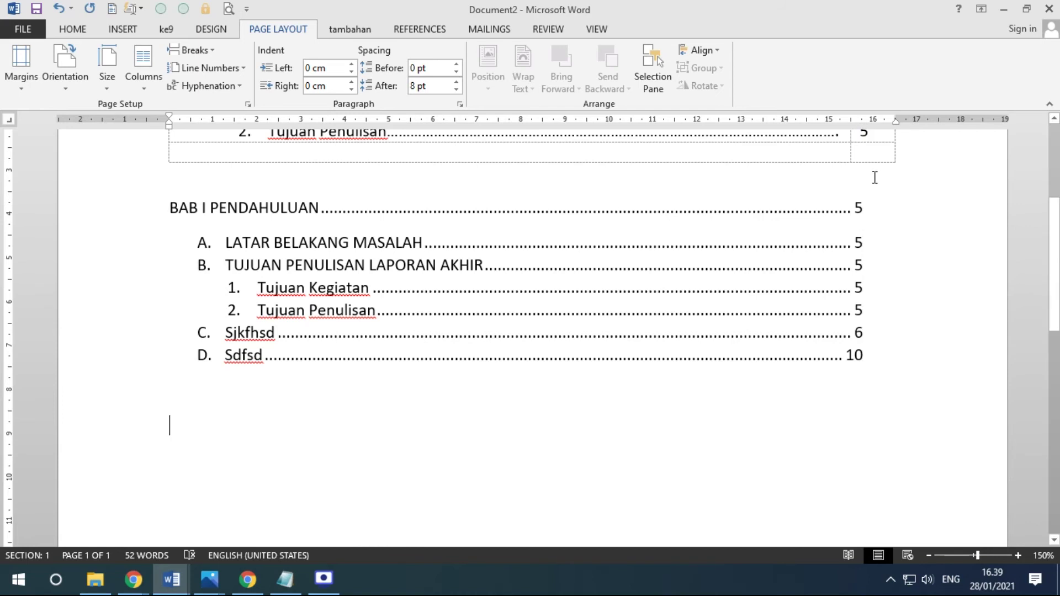
key(Tab)
key(Tab)
key(Tab)
key(Tab)
key(Tab)
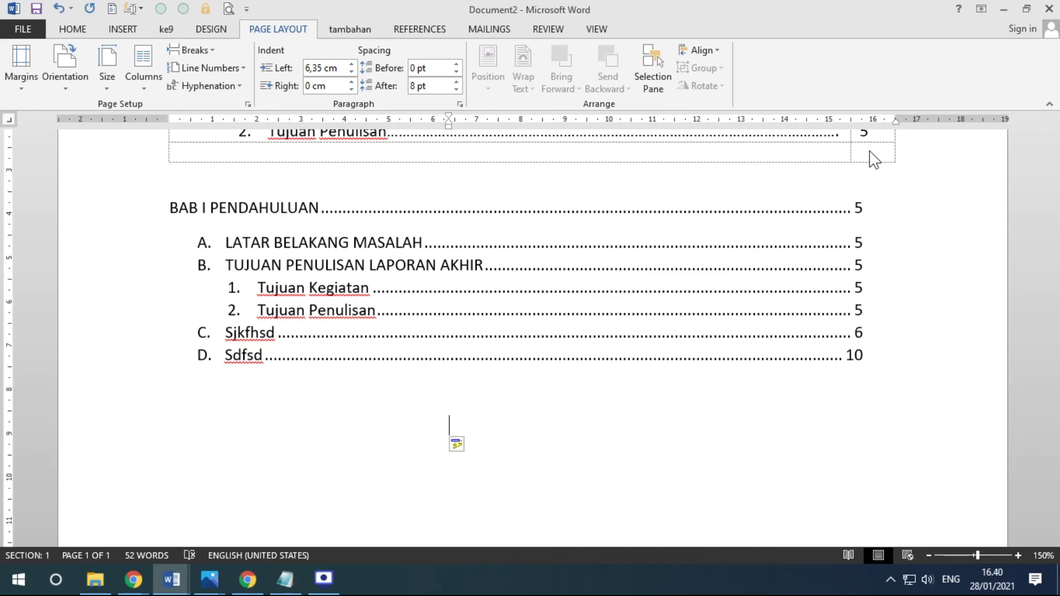
Step: Place the caret below the table of contents and bring up the Insert tools
scroll(873, 160, up, 3)
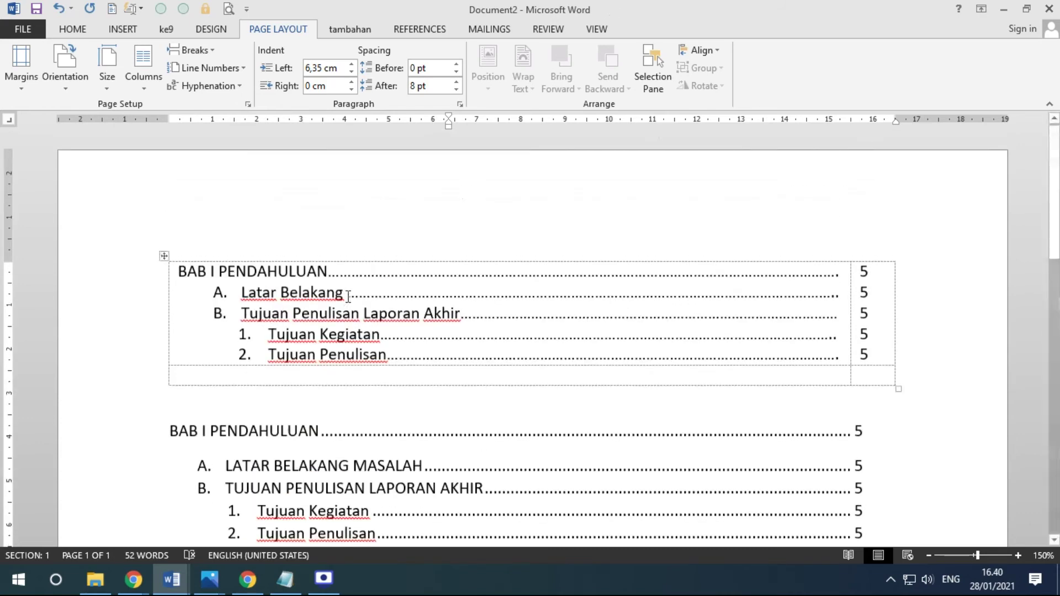
scroll(364, 271, down, 2)
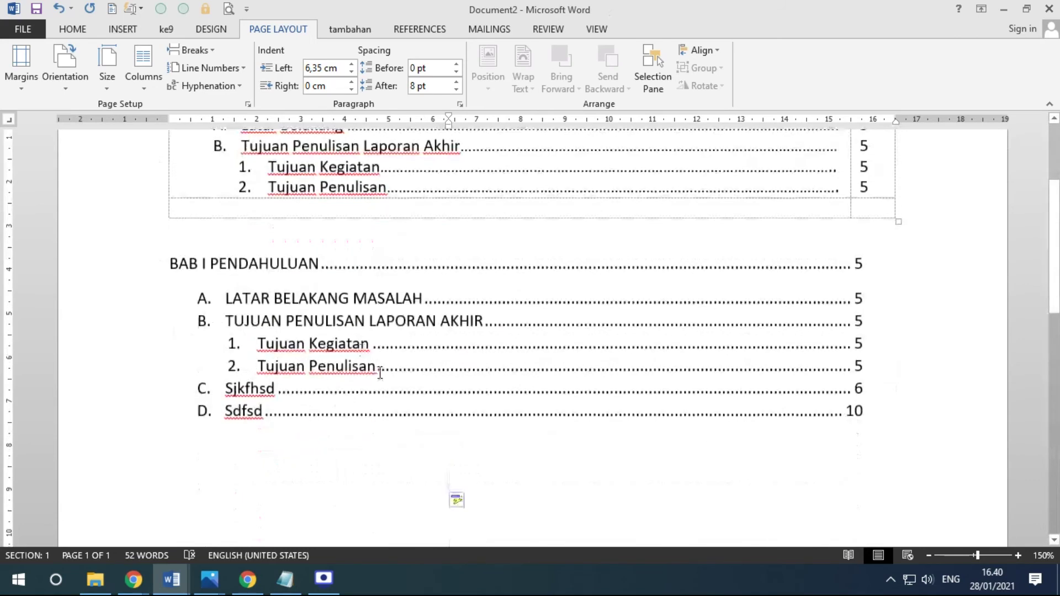
scroll(380, 373, up, 1)
scroll(379, 373, up, 2)
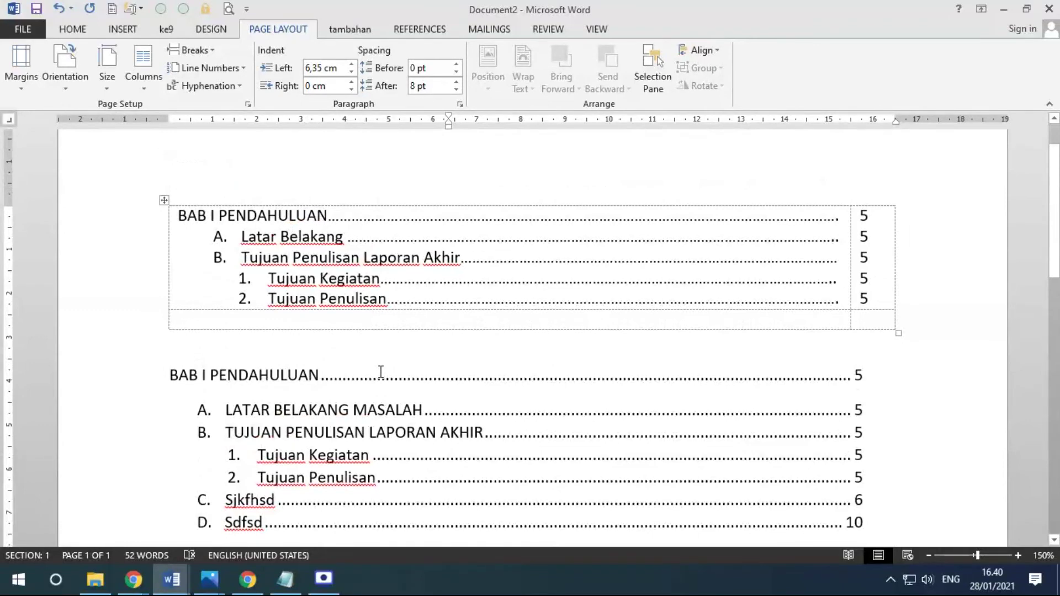
scroll(379, 364, down, 2)
scroll(309, 342, down, 2)
click(235, 327)
click(119, 29)
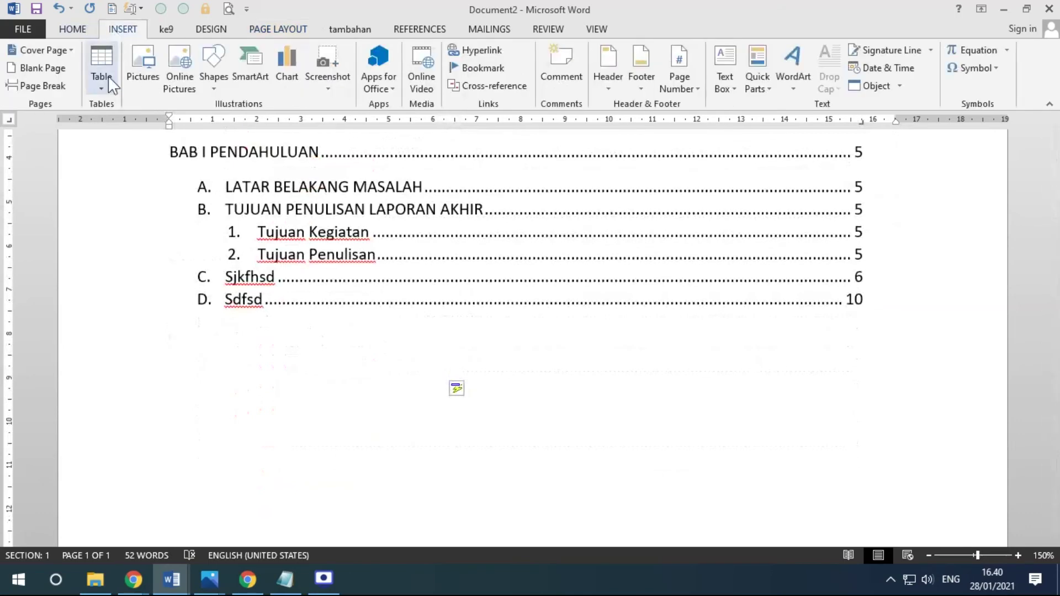
Step: Insert a one-row, two-column table, widen its first column, and enter 'sdjfhsdfjsdhfjsd' and 'sdfsdfsdf'
click(106, 84)
click(113, 124)
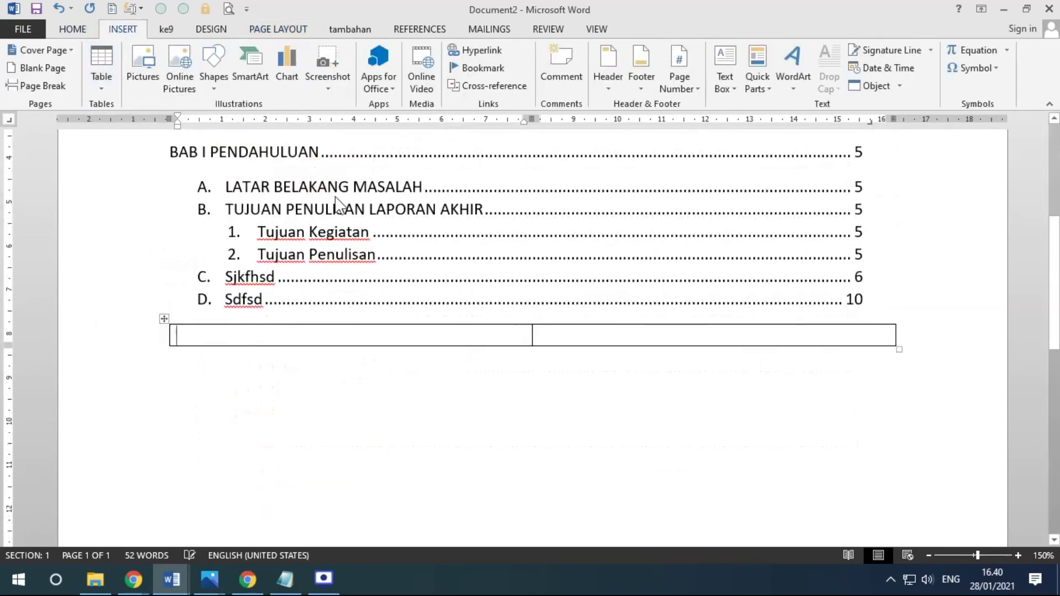
drag(531, 334, 817, 346)
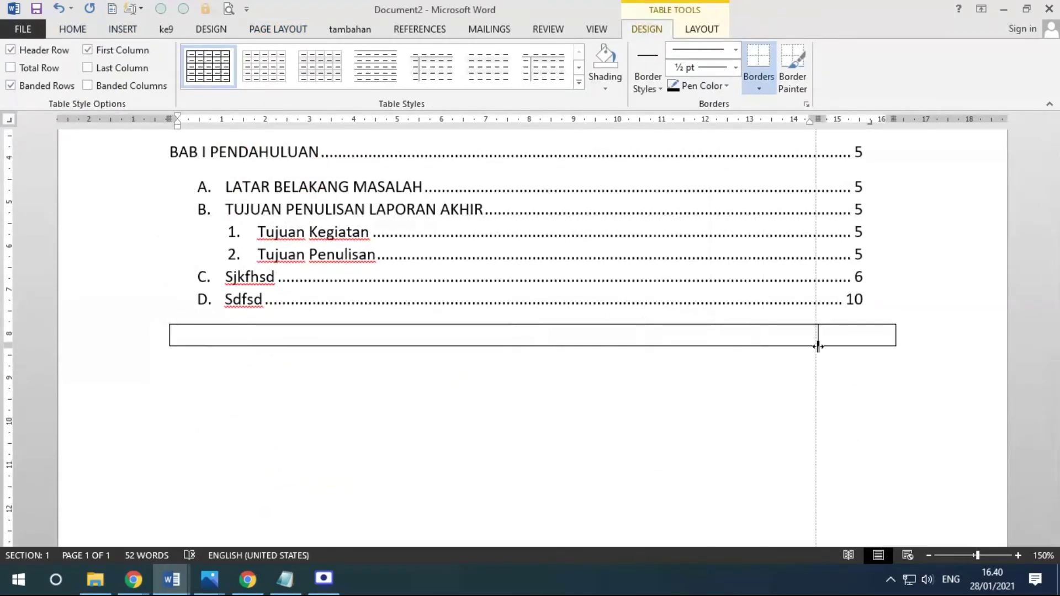
text(sdjfhsdfjsdh)
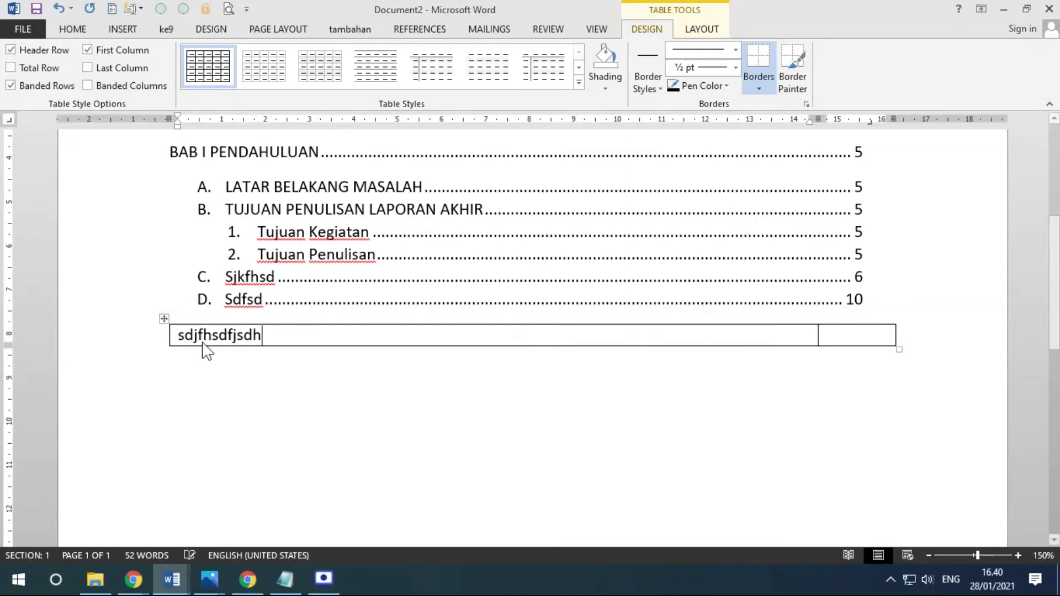
text(fjsd)
key(Tab)
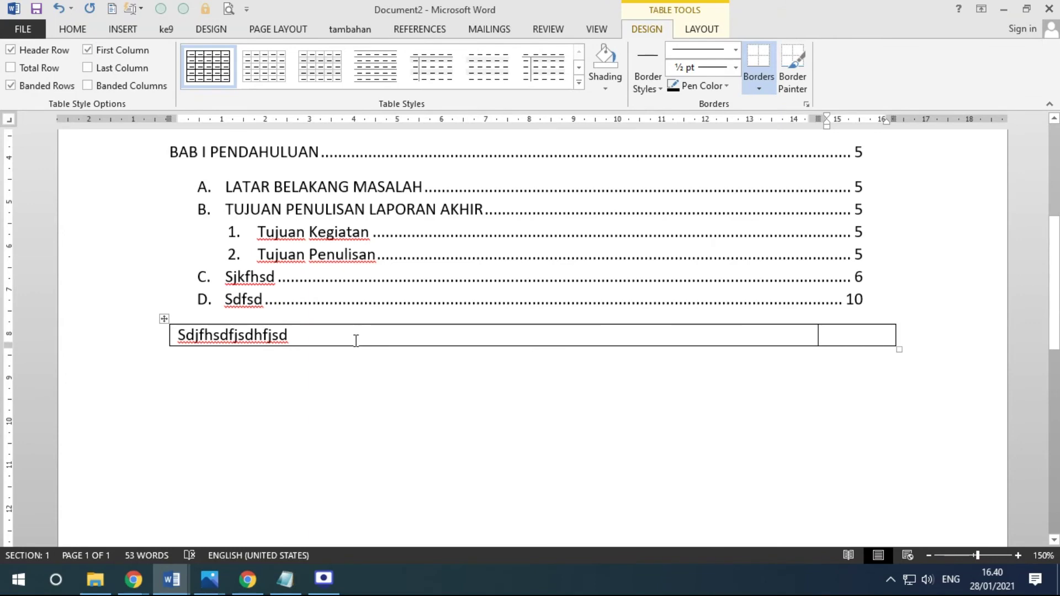
text(sdf)
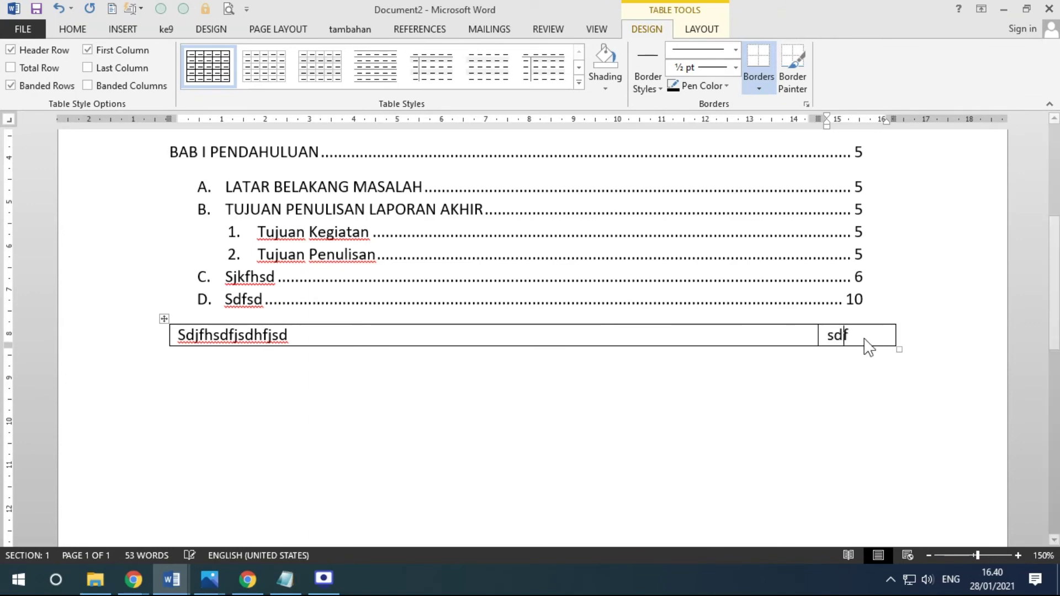
text(sdfsdf)
Step: Add a new empty row to the table
click(377, 333)
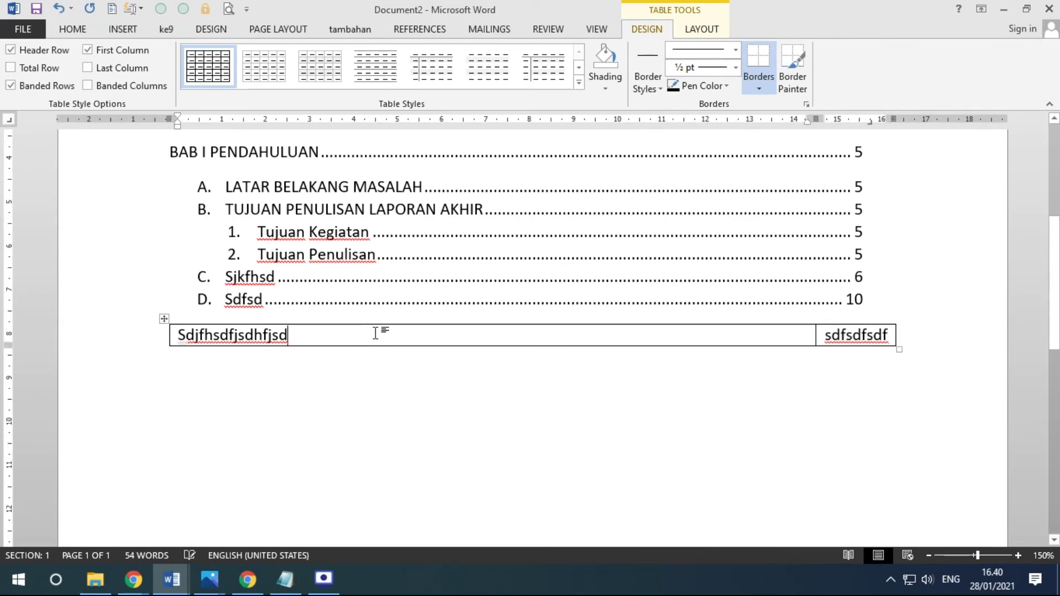
click(891, 335)
key(Tab)
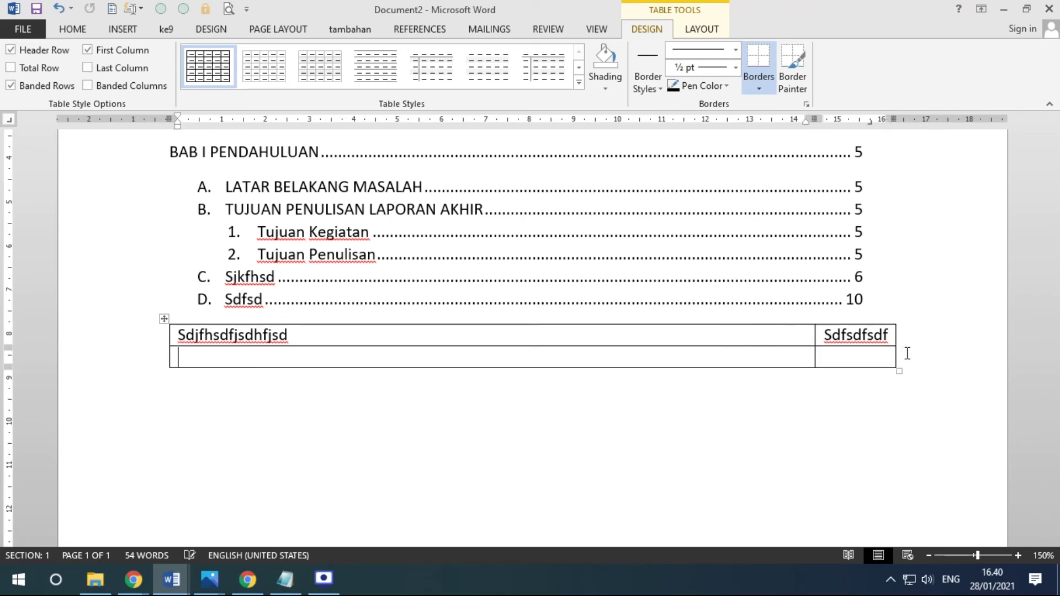
key(Tab)
key(Tab)
key(Tab)
key(Tab)
key(Tab)
key(Tab)
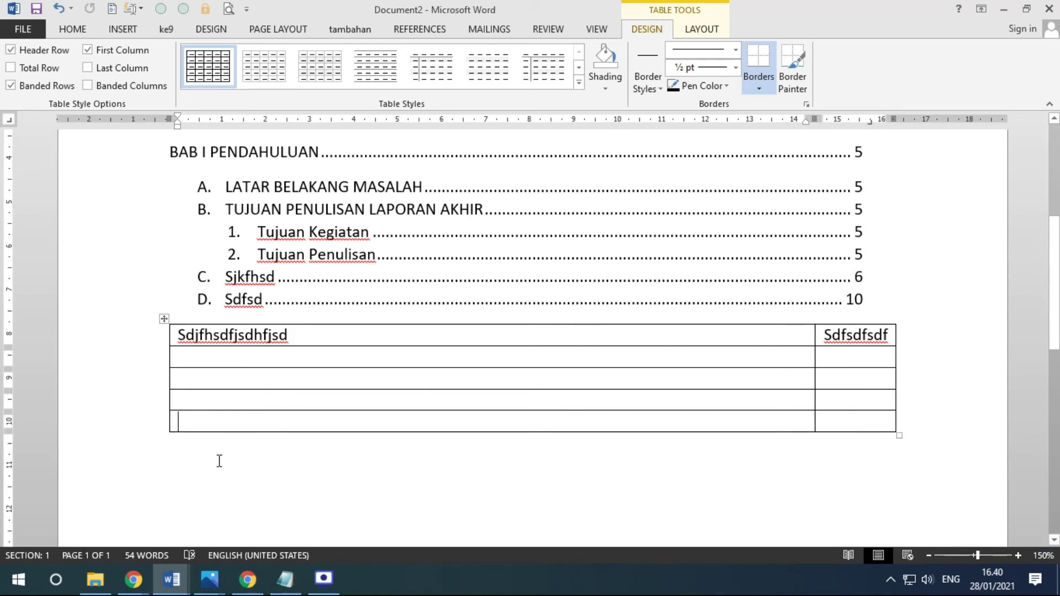
Step: Start a paragraph below the table, delete its dotted leader line, and move the indent back left
click(255, 440)
key(Return)
key(Tab)
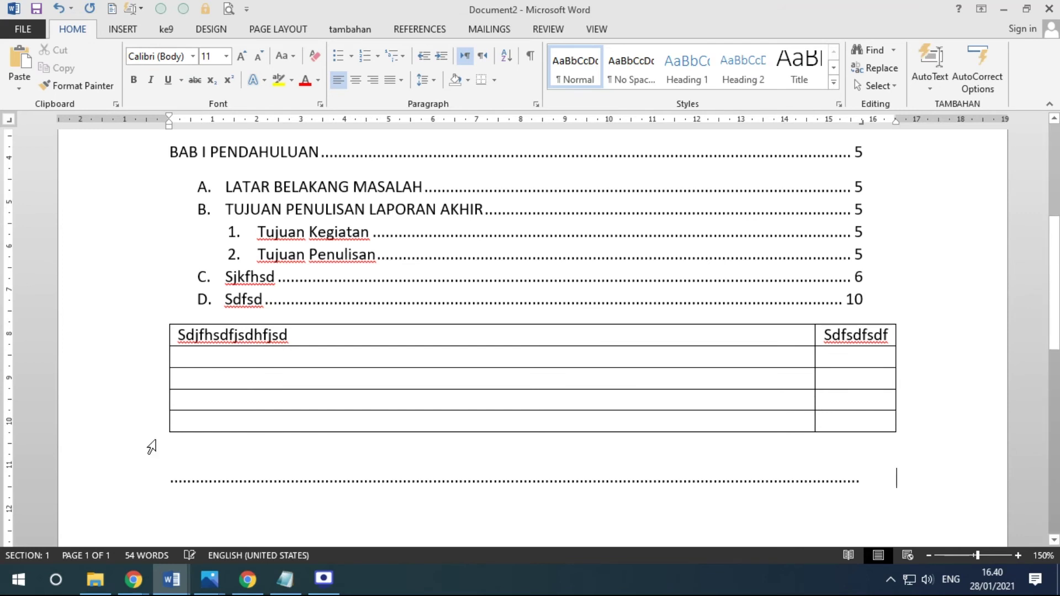
click(101, 479)
key(Delete)
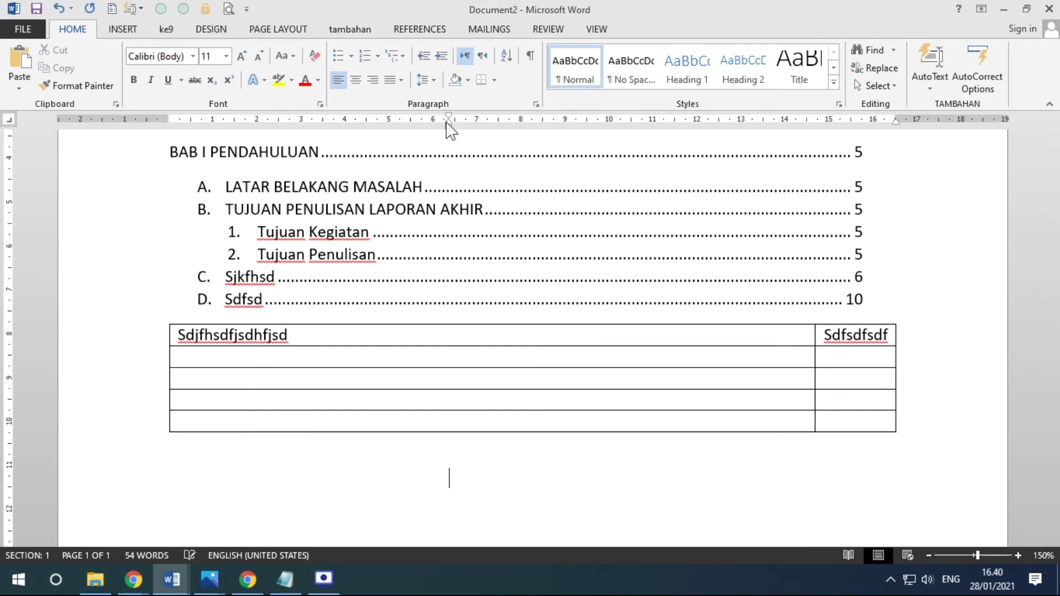
drag(449, 126, 168, 134)
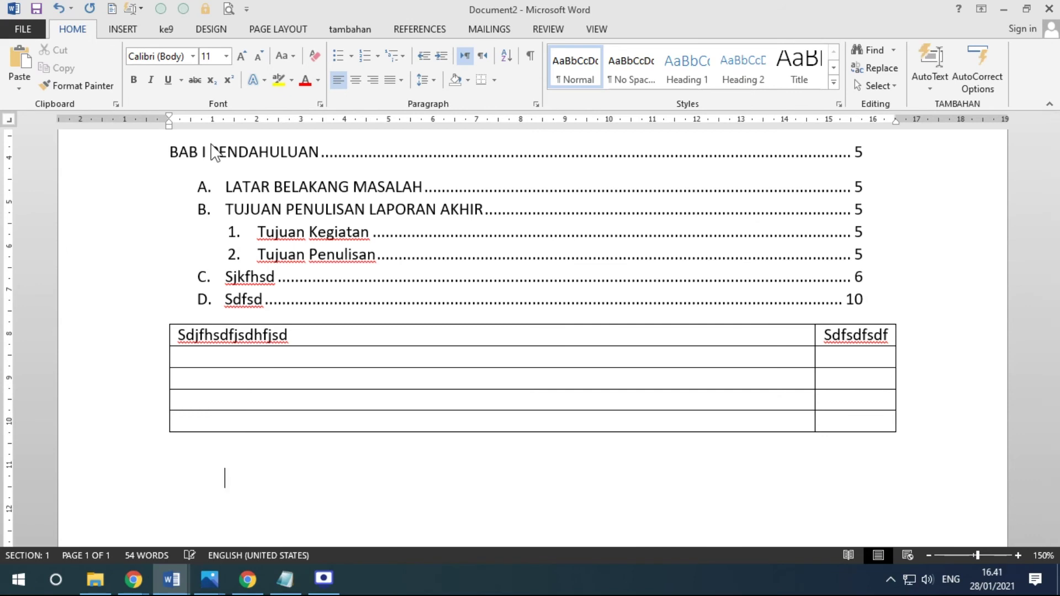
key(Tab)
key(Tab)
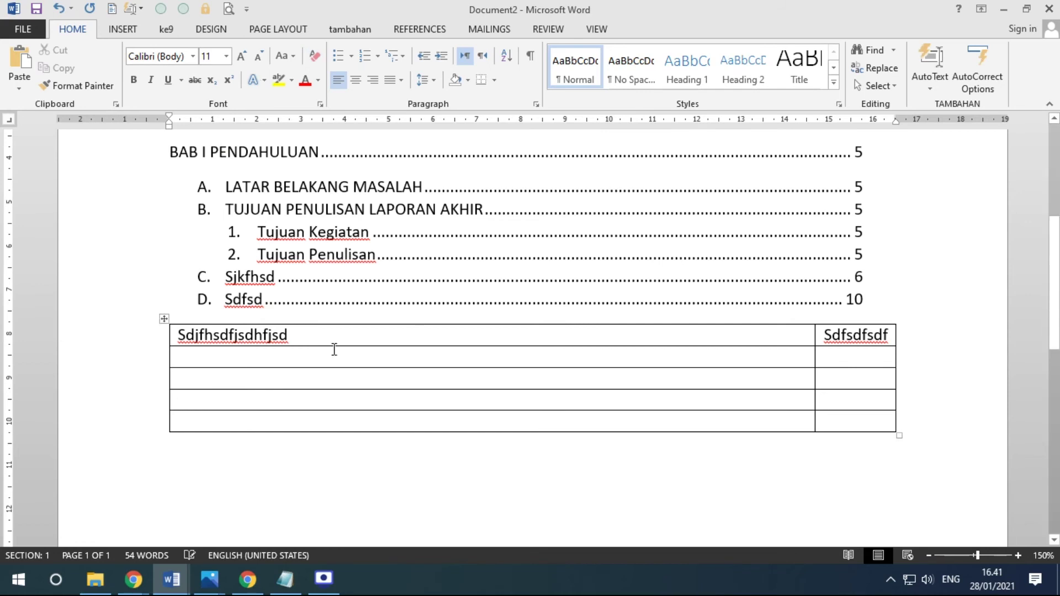
Step: Check the first cell's tab stop, try and undo a dotted leader, then open the Tabs dialog
click(325, 335)
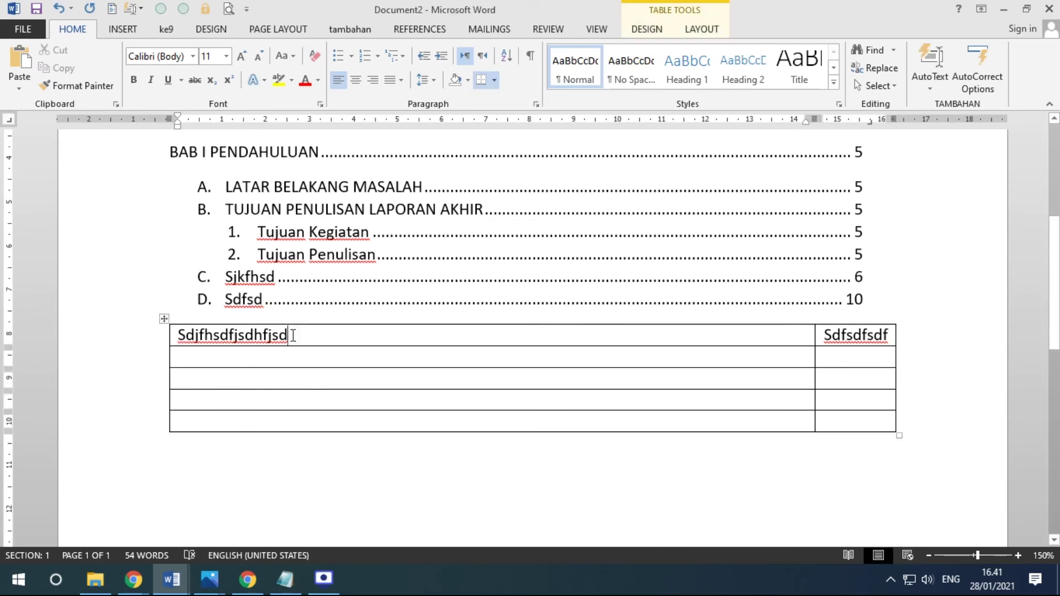
drag(290, 335, 170, 332)
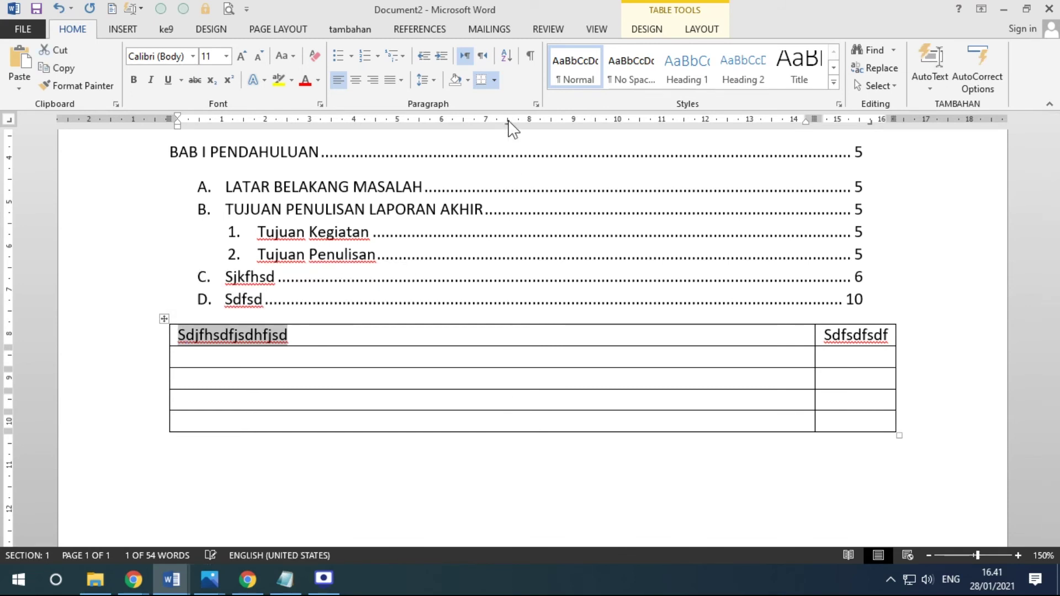
click(320, 336)
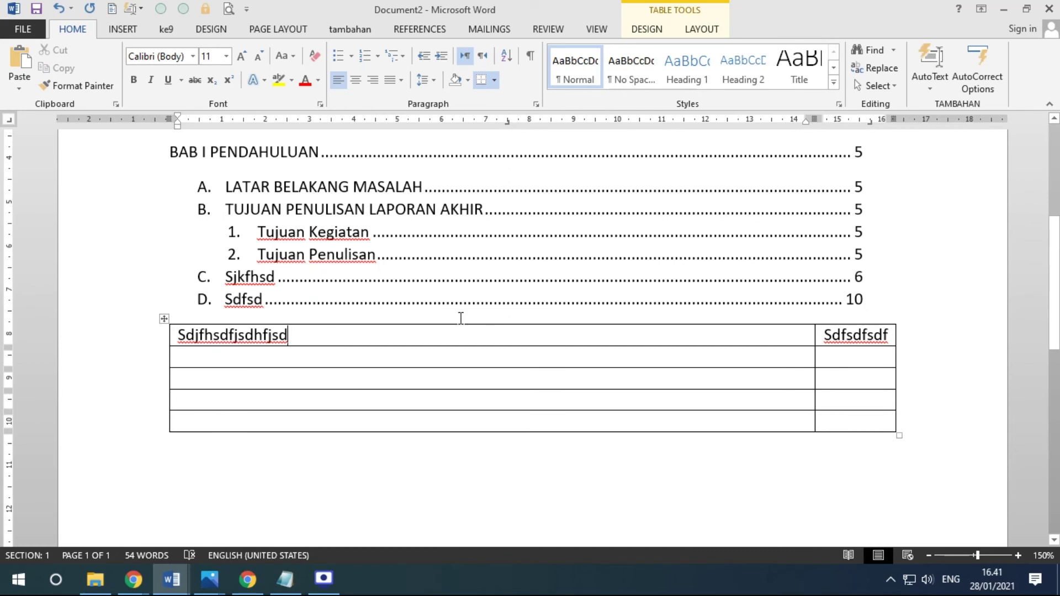
double_click(856, 335)
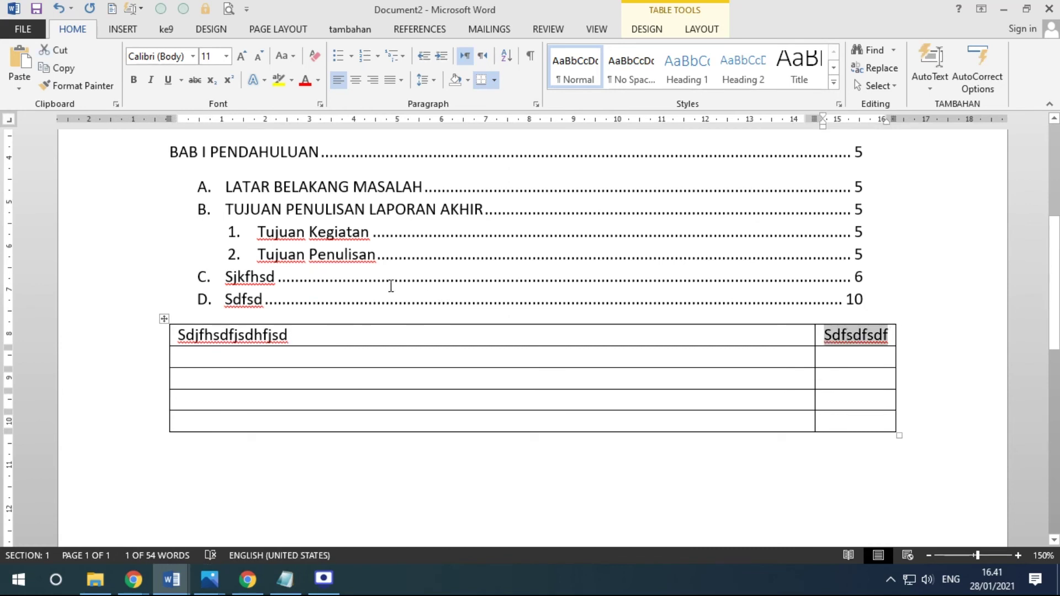
click(373, 331)
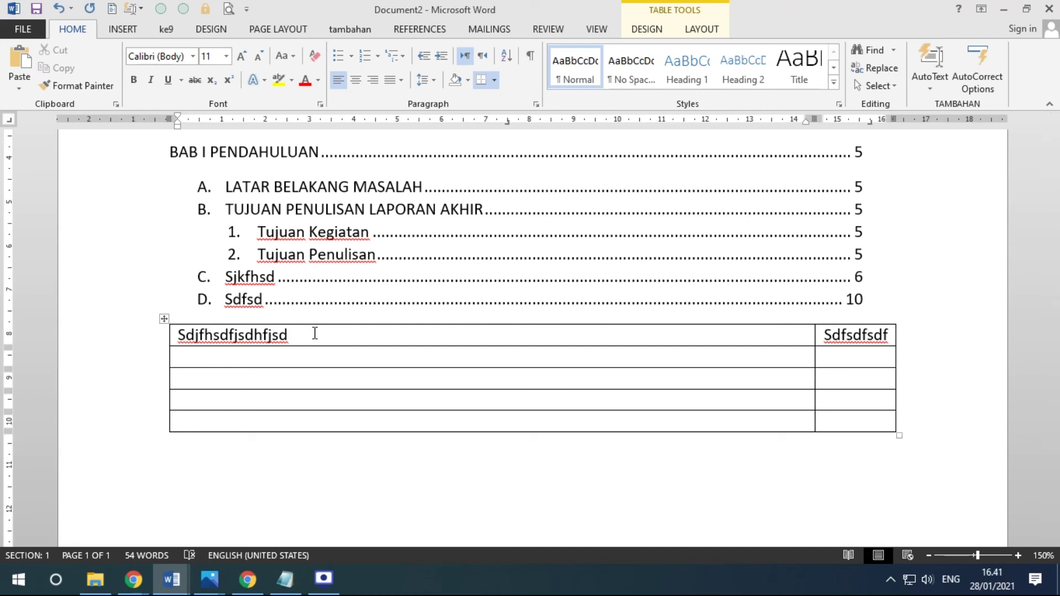
drag(508, 124, 508, 125)
key(ctrl+Tab)
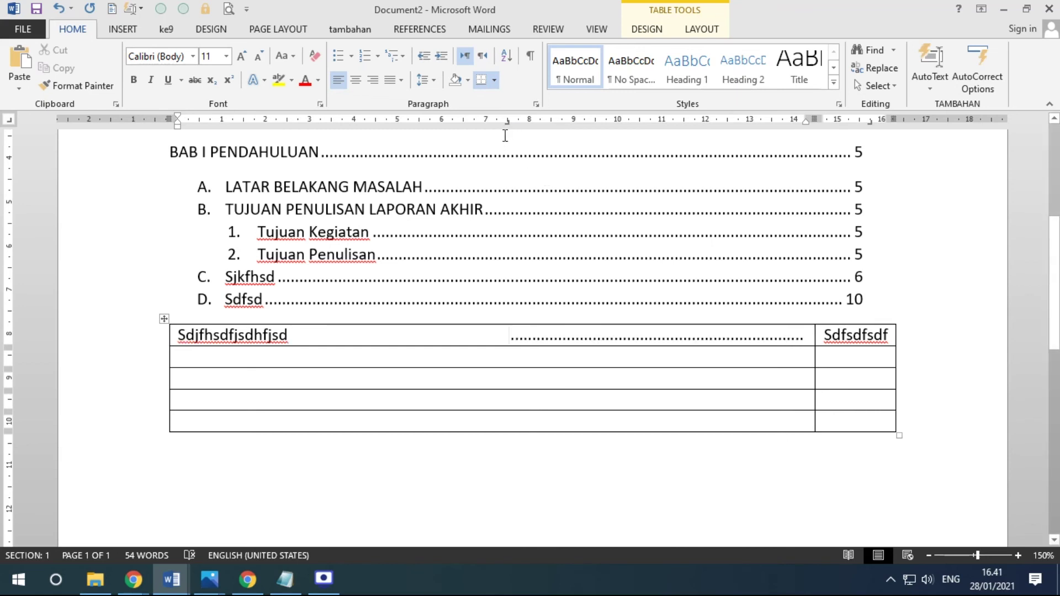
key(ctrl+z)
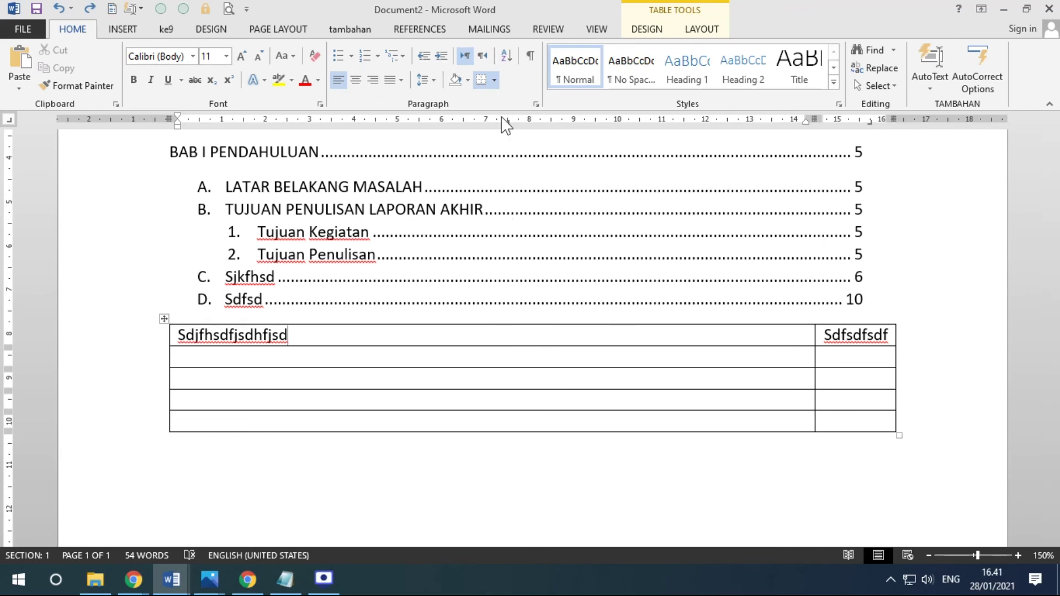
double_click(508, 124)
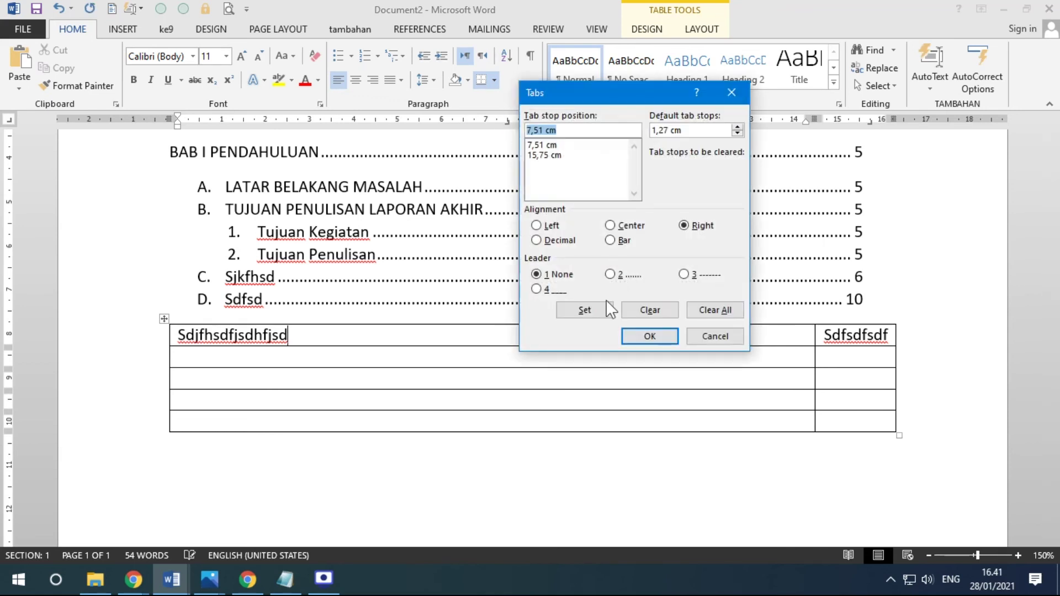
Step: Close the Tabs dialog, compare with the reference image, and add a dotted leader after Sdjfhsdfjsdhfjsd
click(651, 334)
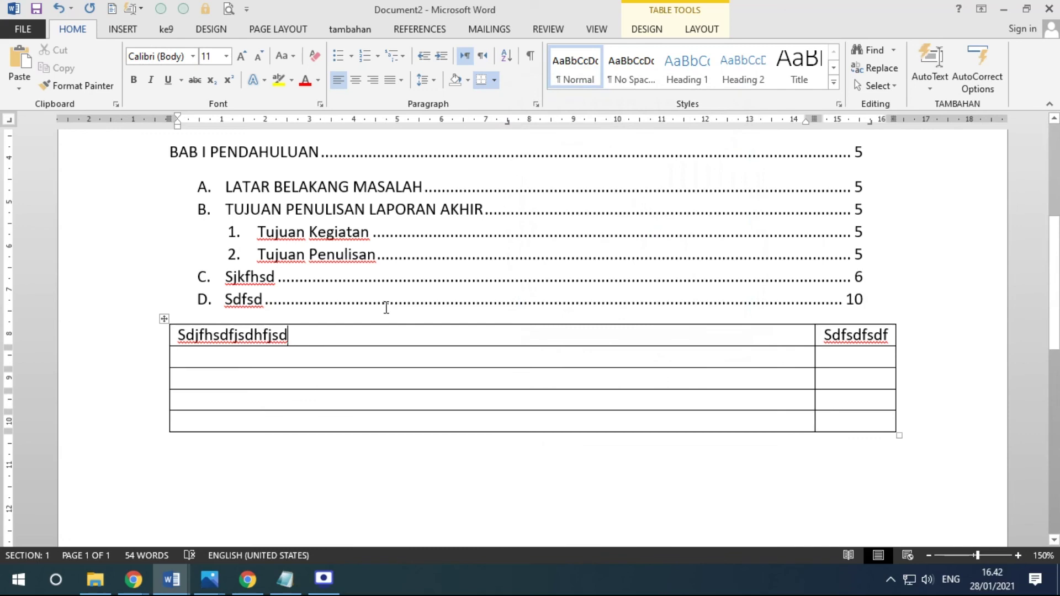
double_click(850, 335)
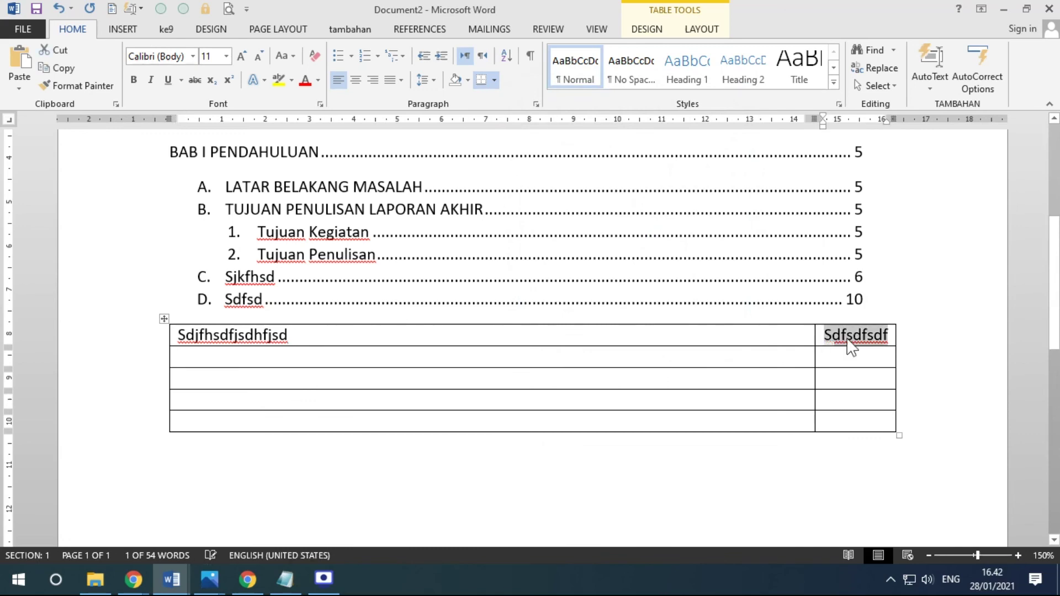
click(353, 335)
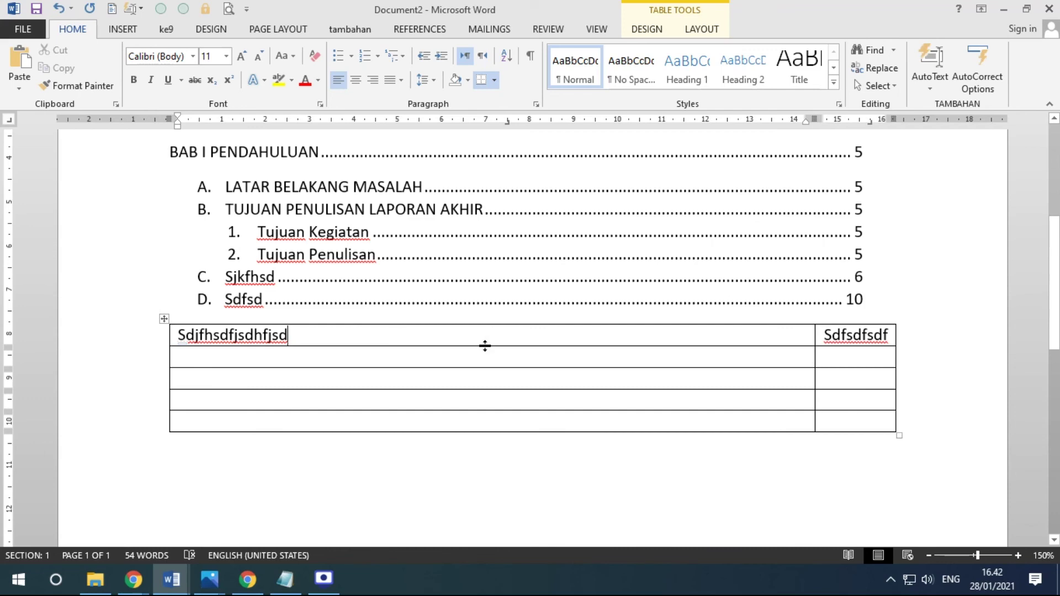
key(alt+Tab)
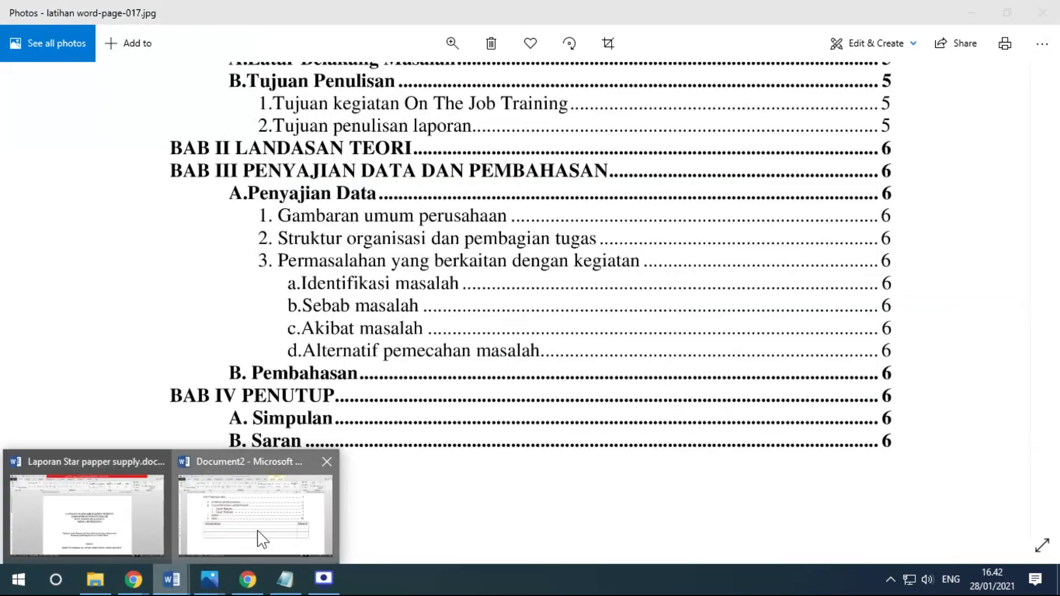
mouse_move(171, 580)
click(259, 533)
key(ctrl+Tab)
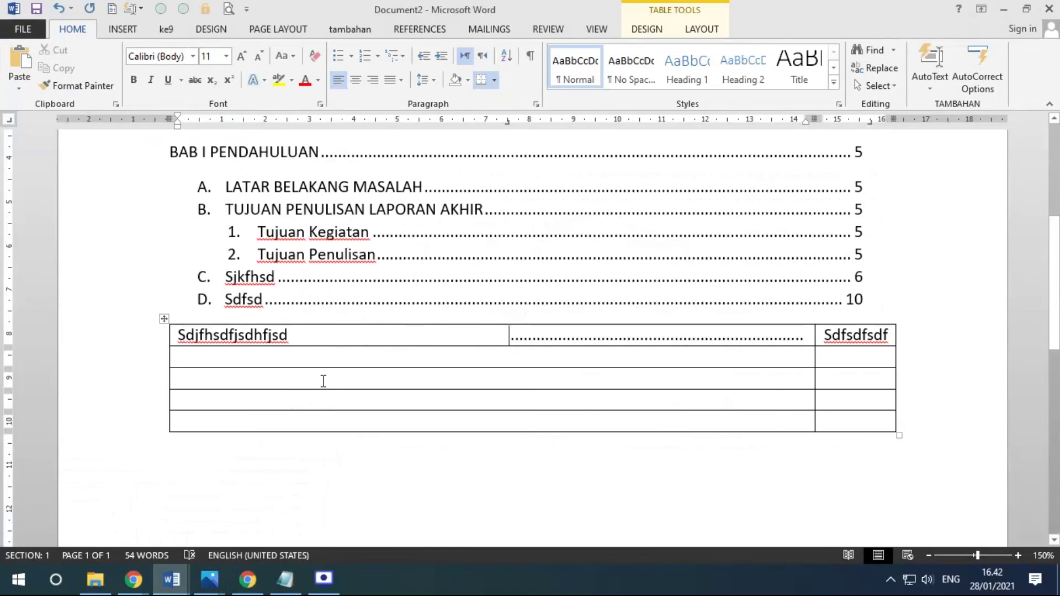
Step: Select the whole test table
click(870, 123)
mouse_move(170, 316)
click(874, 306)
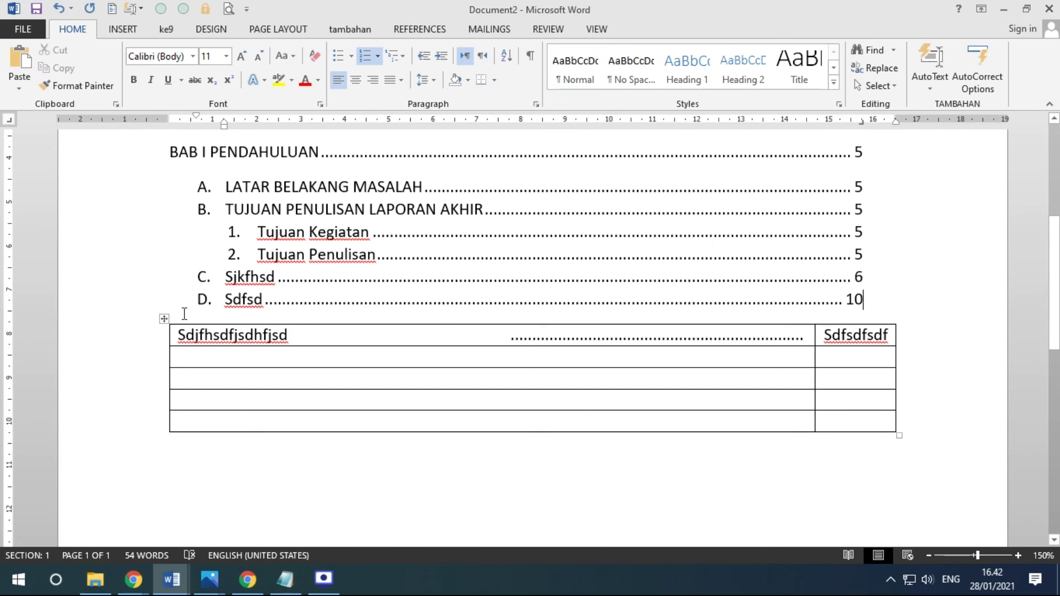
click(161, 319)
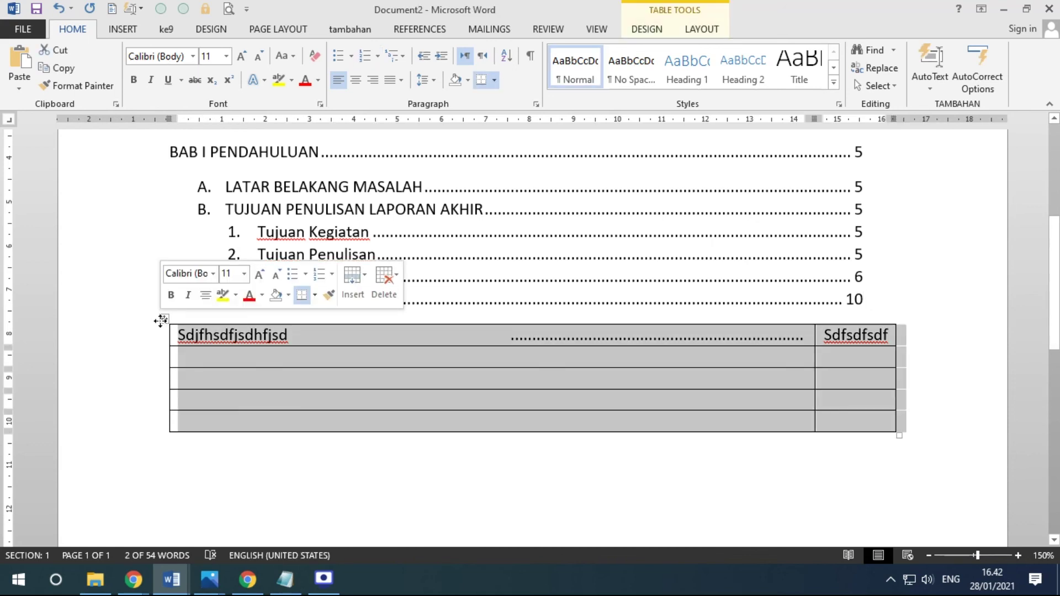
Step: Delete the test table and adjust the indent of the empty line
click(386, 287)
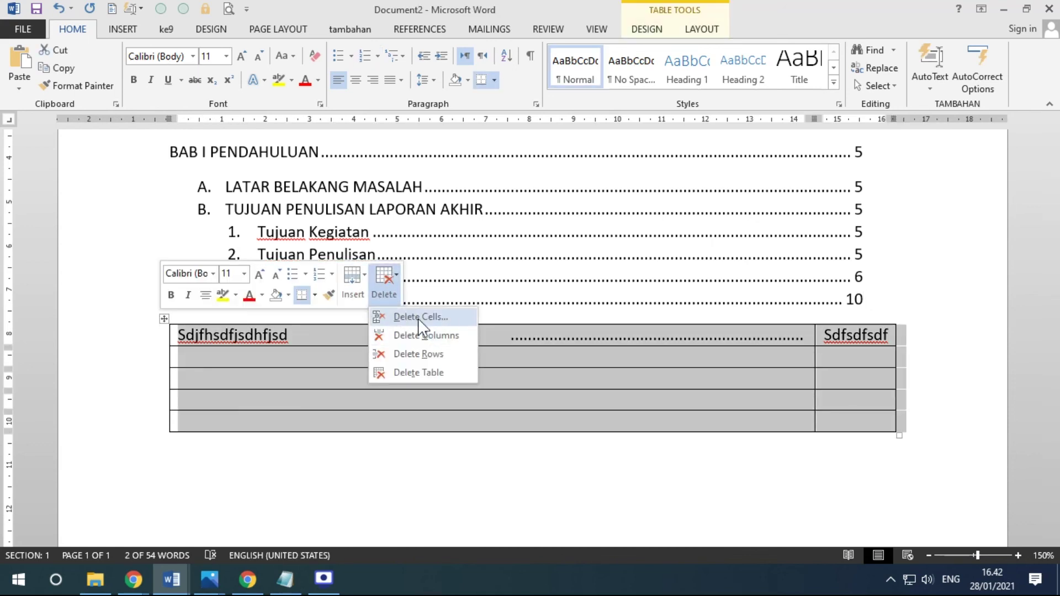
click(414, 371)
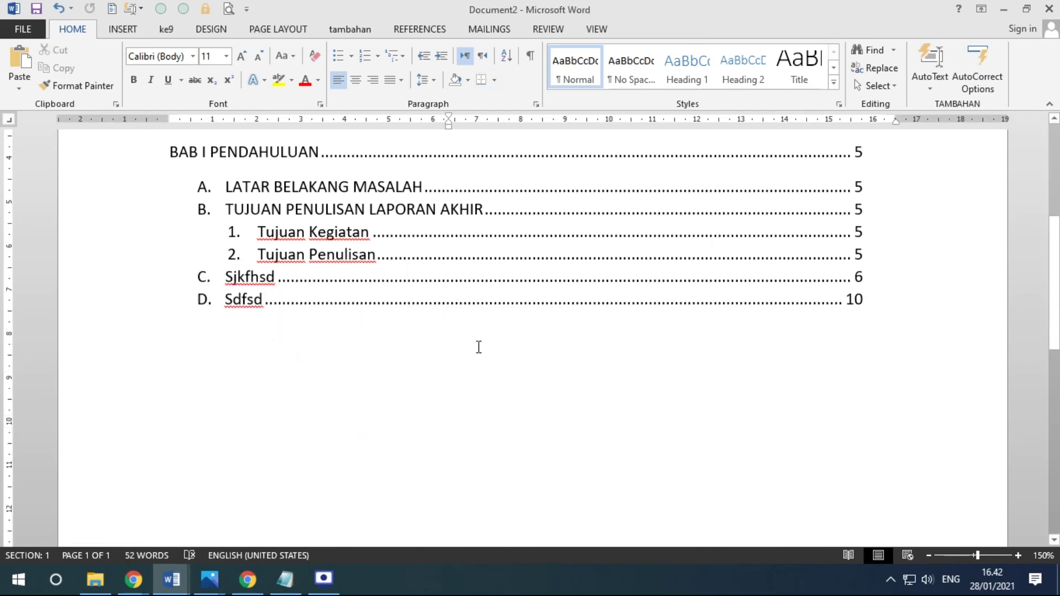
key(ctrl+z)
key(Tab)
key(Tab)
key(Tab)
key(BackSpace)
key(BackSpace)
key(BackSpace)
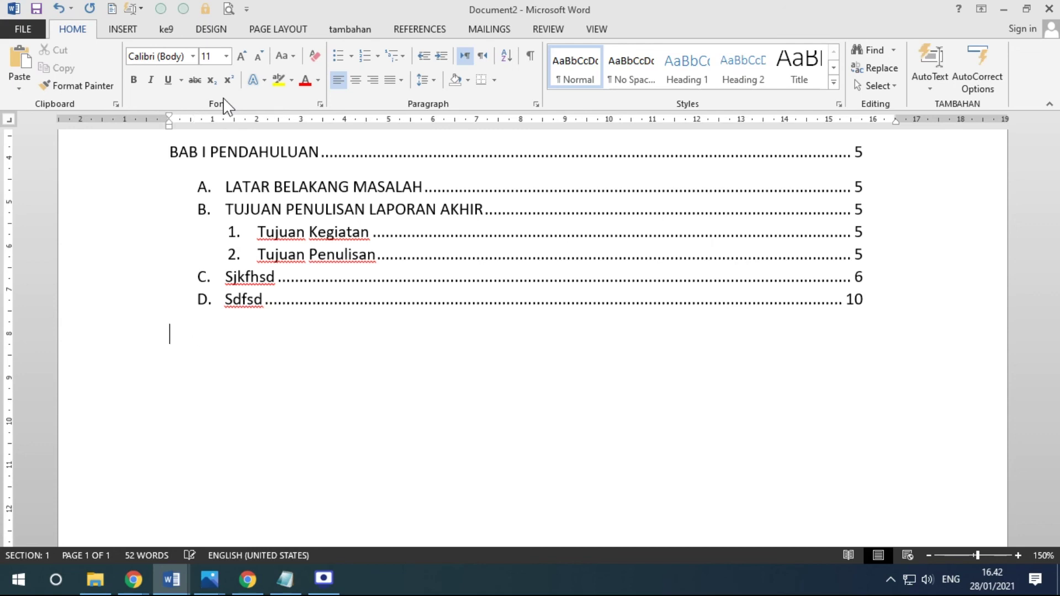
Step: Insert a one-row, two-column table and drag its first column much wider
click(122, 30)
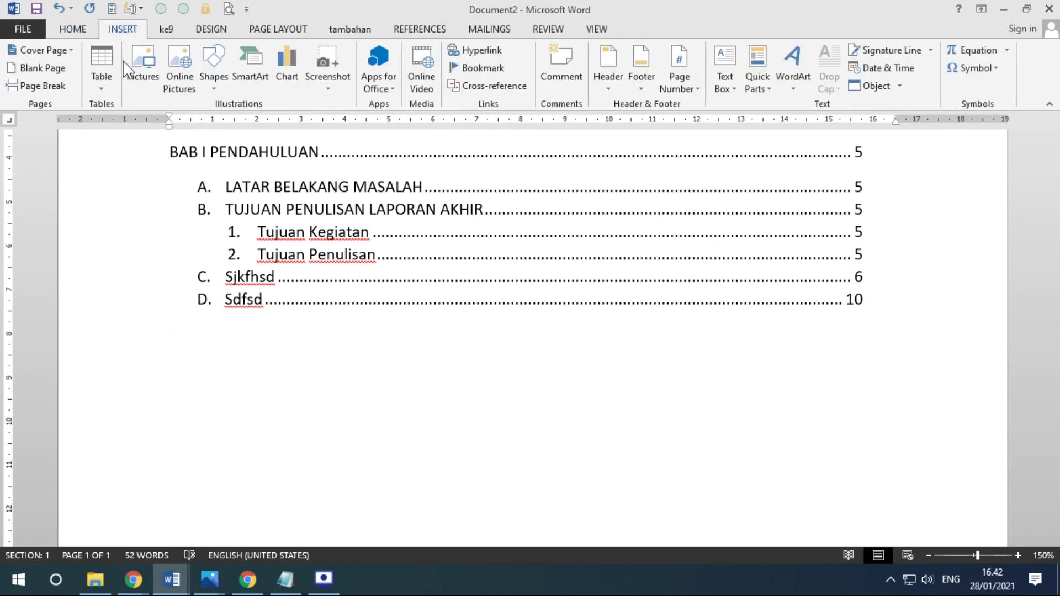
click(104, 91)
click(111, 123)
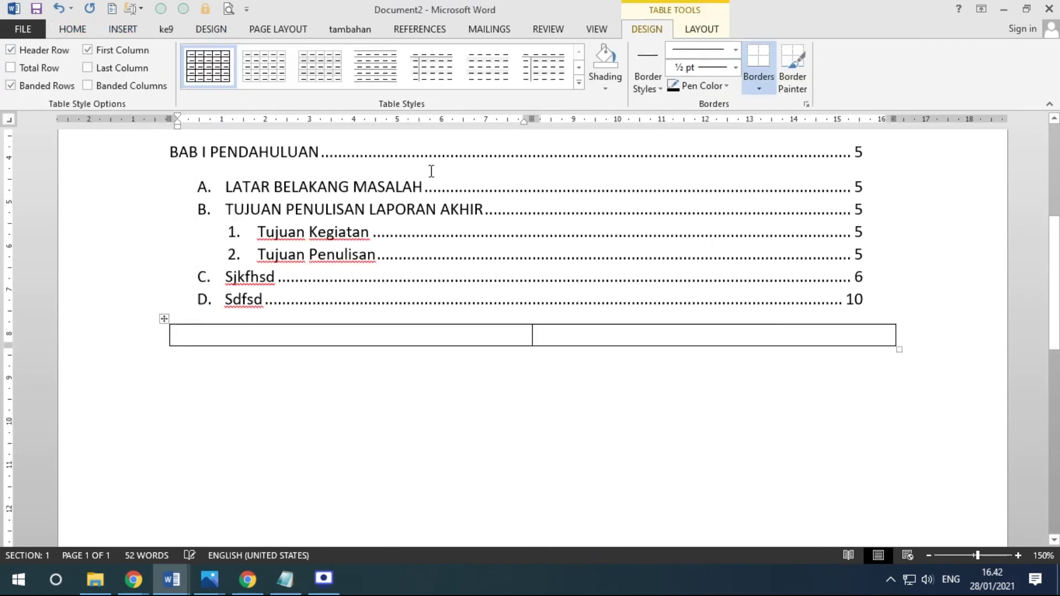
key(Tab)
click(340, 338)
drag(534, 330, 807, 329)
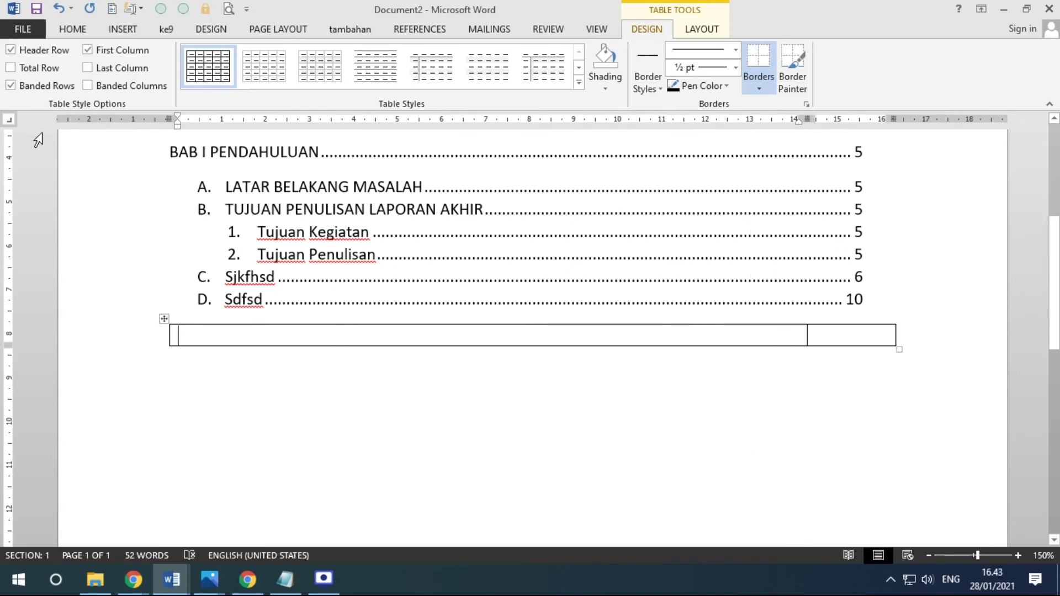
click(72, 31)
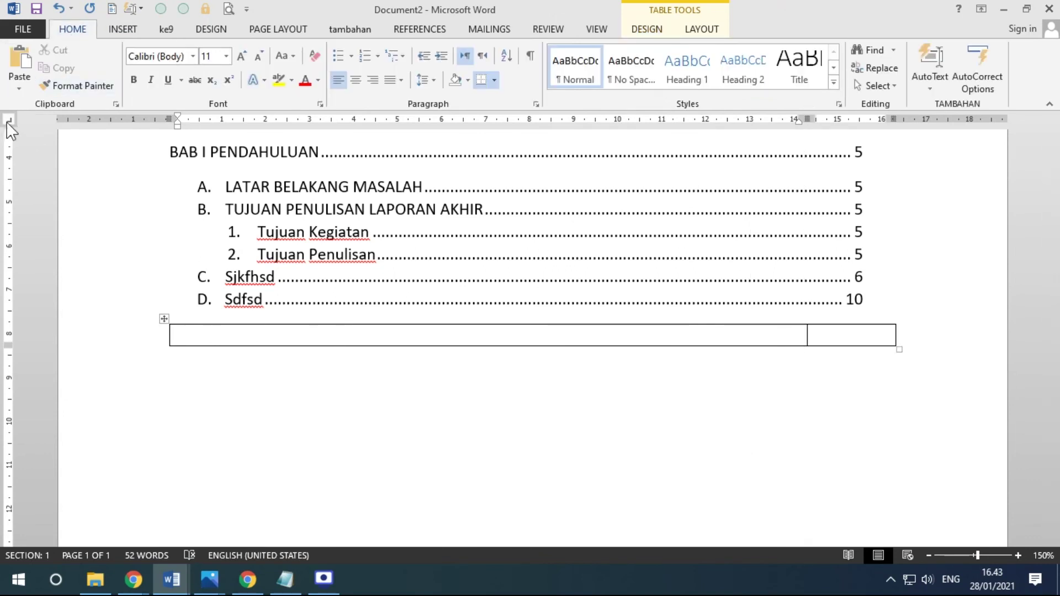
Step: Fill the table cells with sample text 'sdfsdfsdf', 'sdfsdf' and 'sdfasd', then select the tabbed text
click(509, 122)
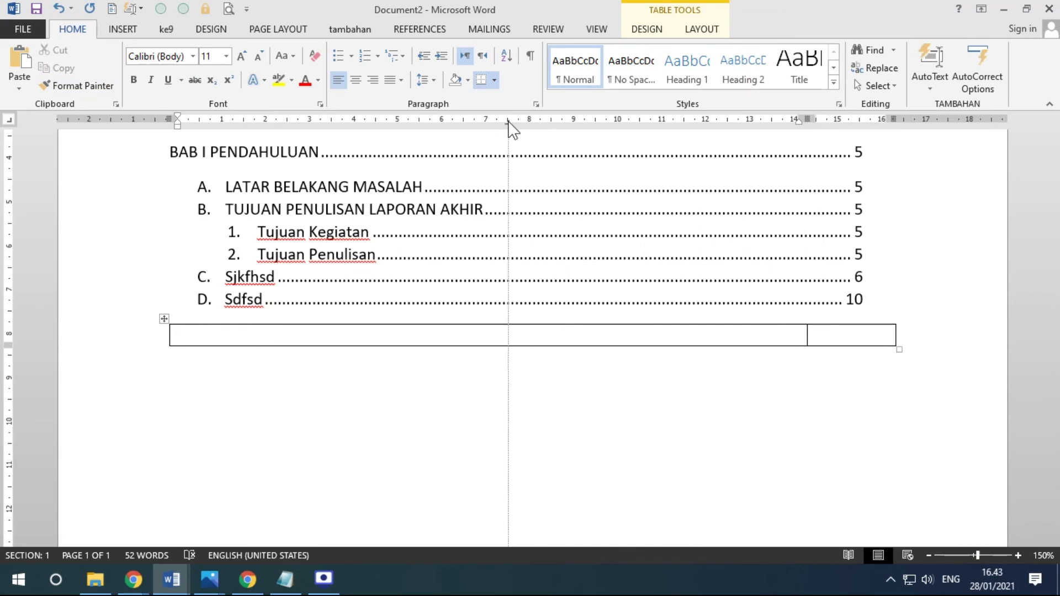
key(Tab)
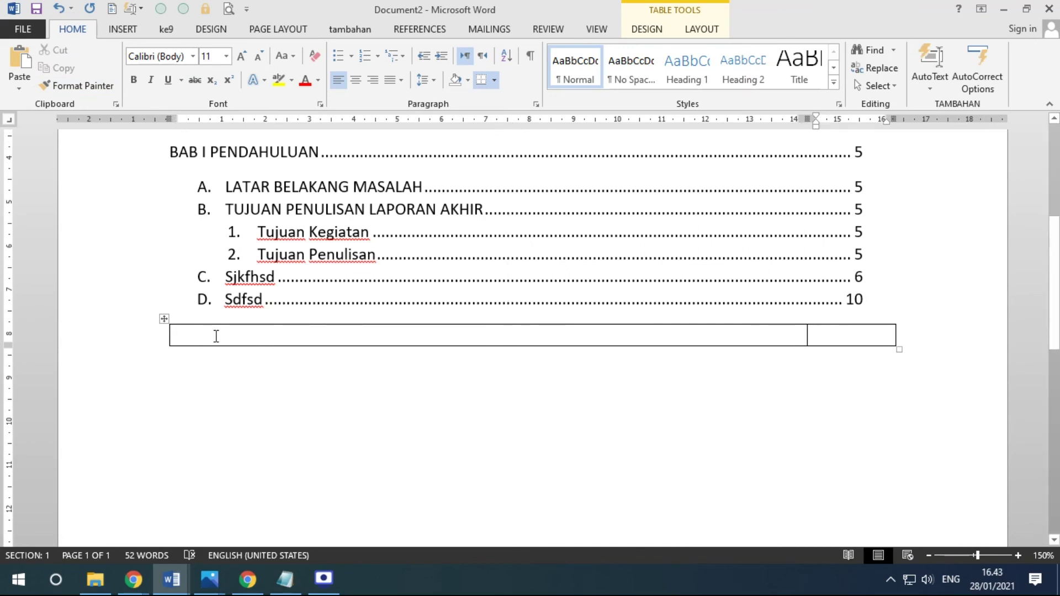
click(205, 340)
text(sdfsdfsdf)
key(Tab)
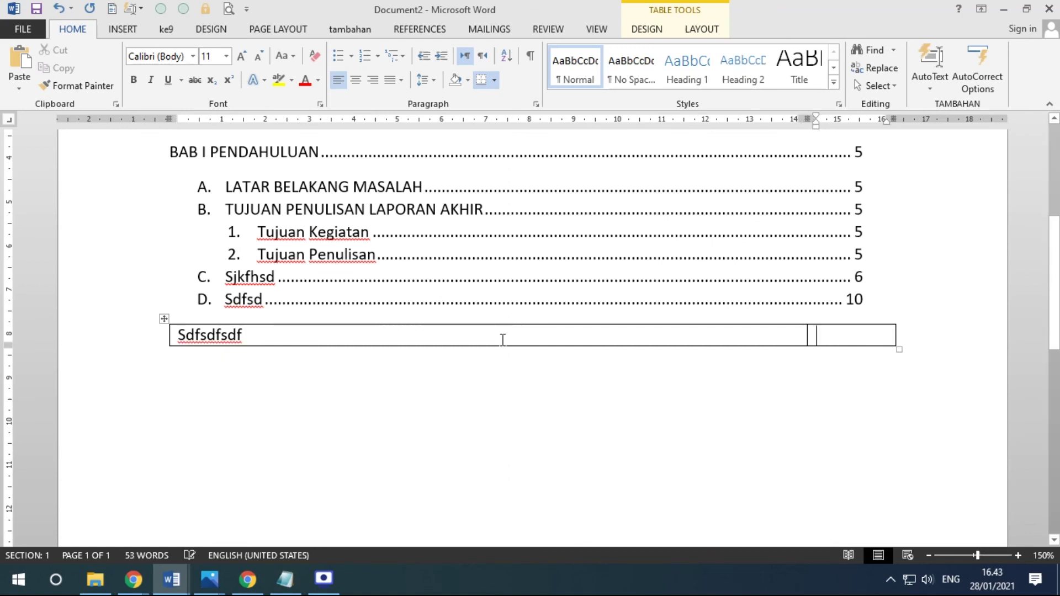
text(sdfsdf)
click(287, 335)
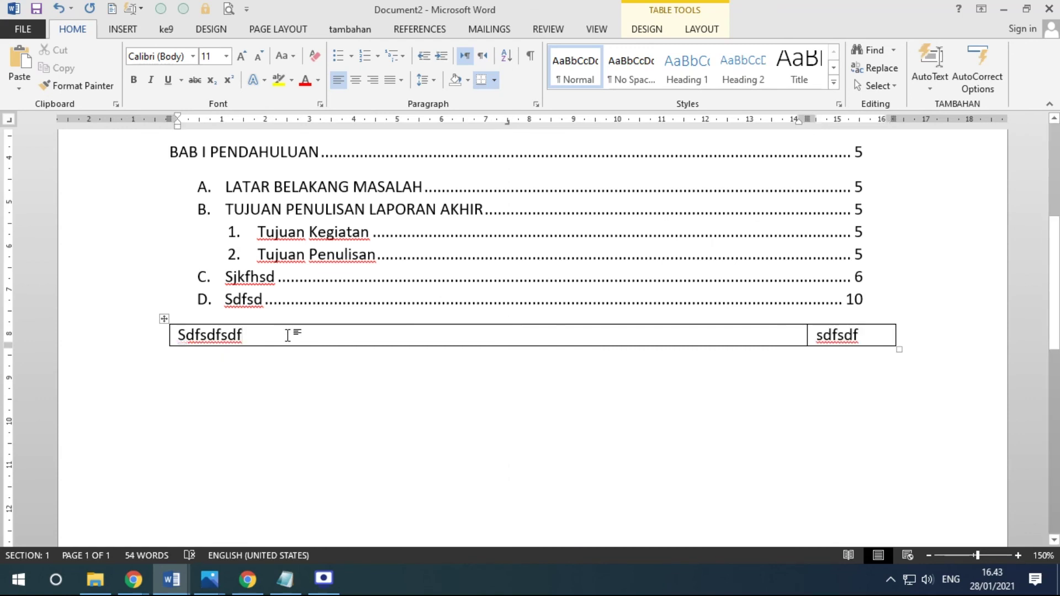
text(sdfasd)
drag(243, 334, 503, 337)
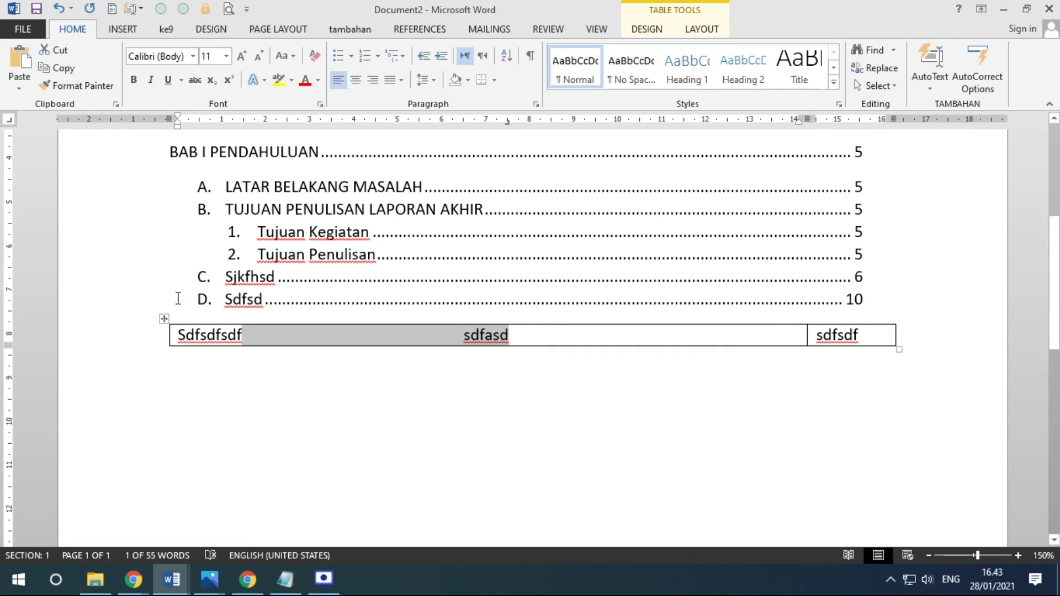
Step: Delete the entire test table and bring the Notepad outline of methods back to the front
click(164, 318)
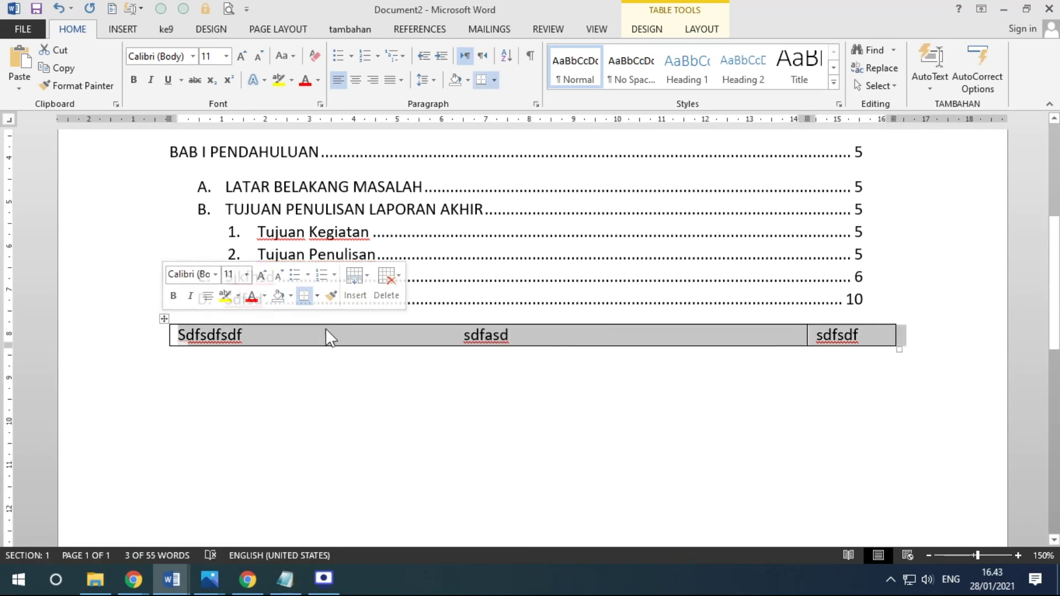
click(386, 283)
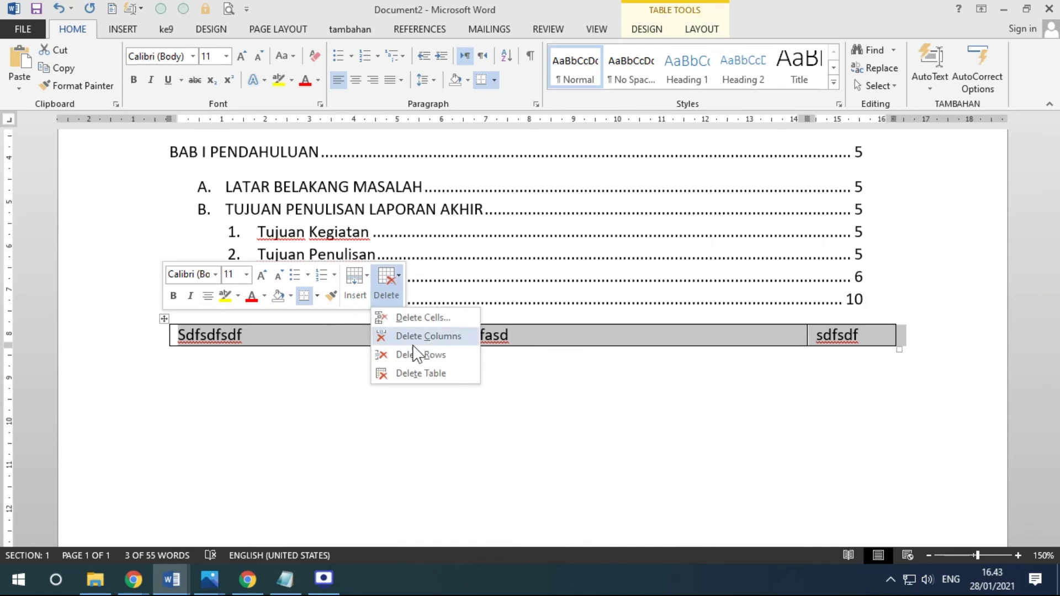
click(411, 372)
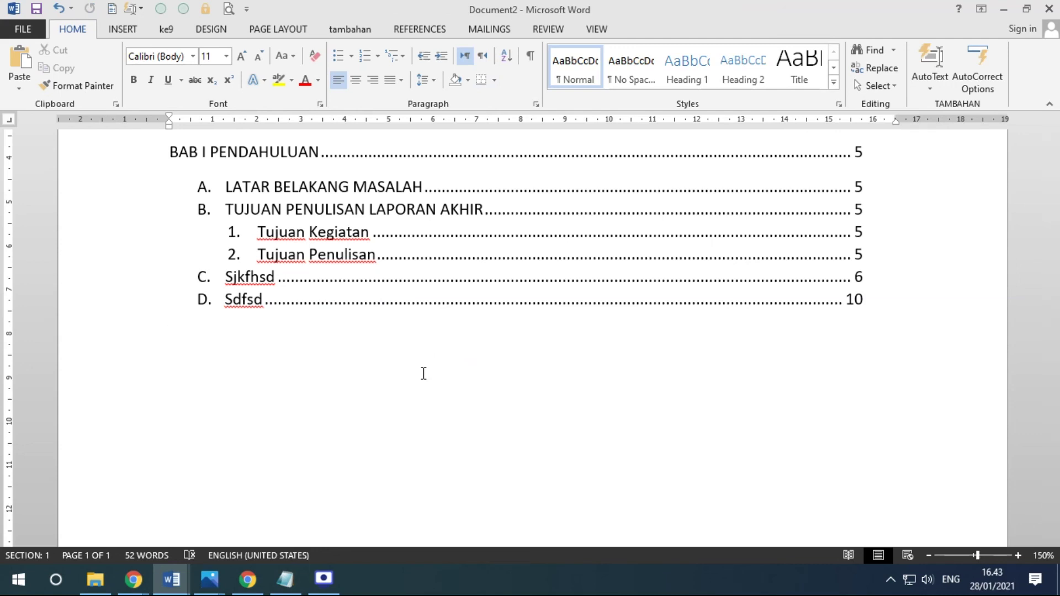
scroll(424, 373, up, 3)
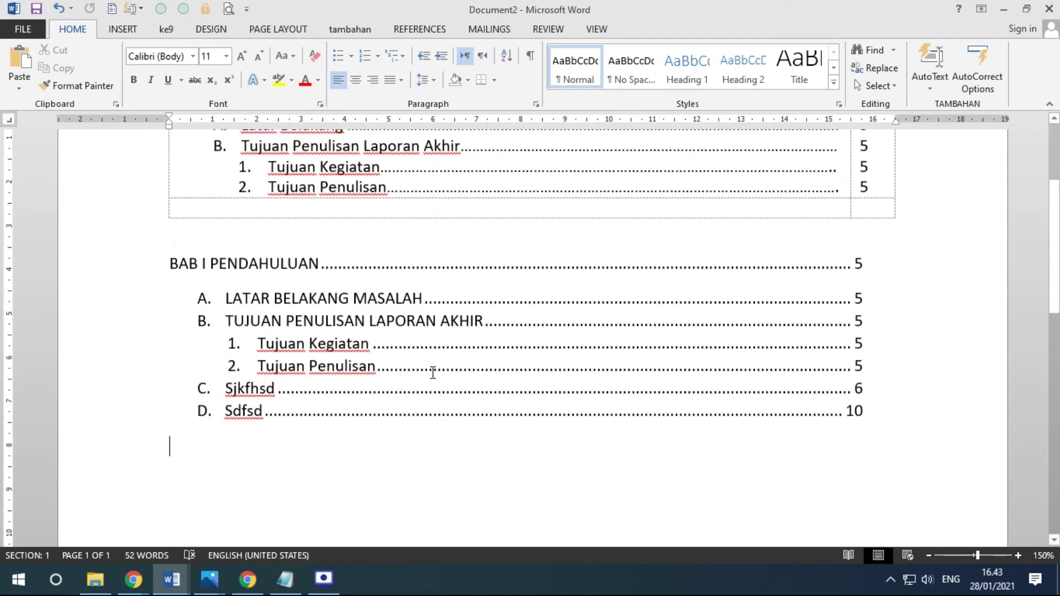
key(Return)
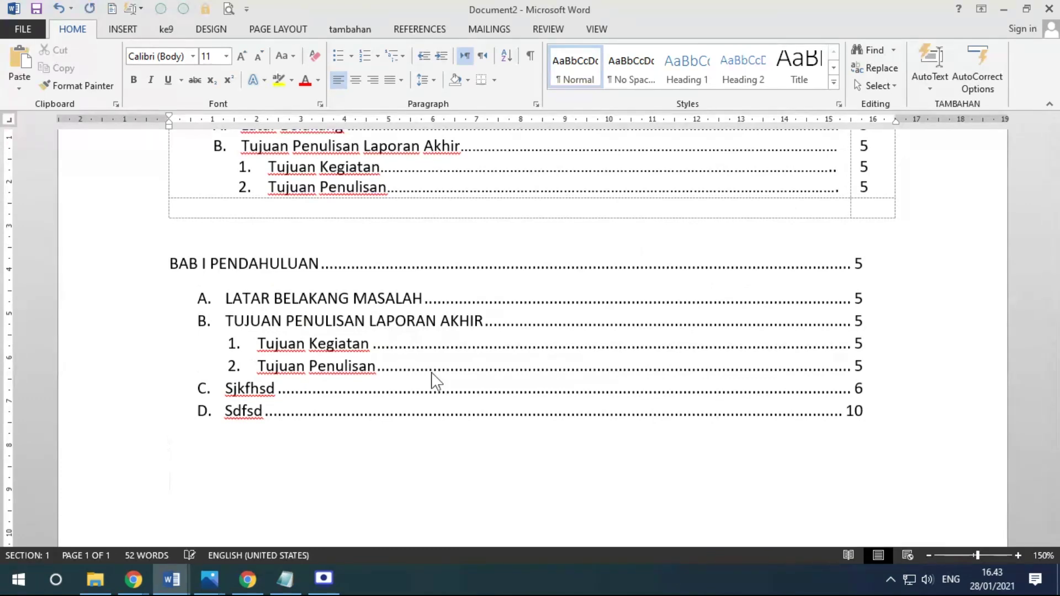
click(284, 579)
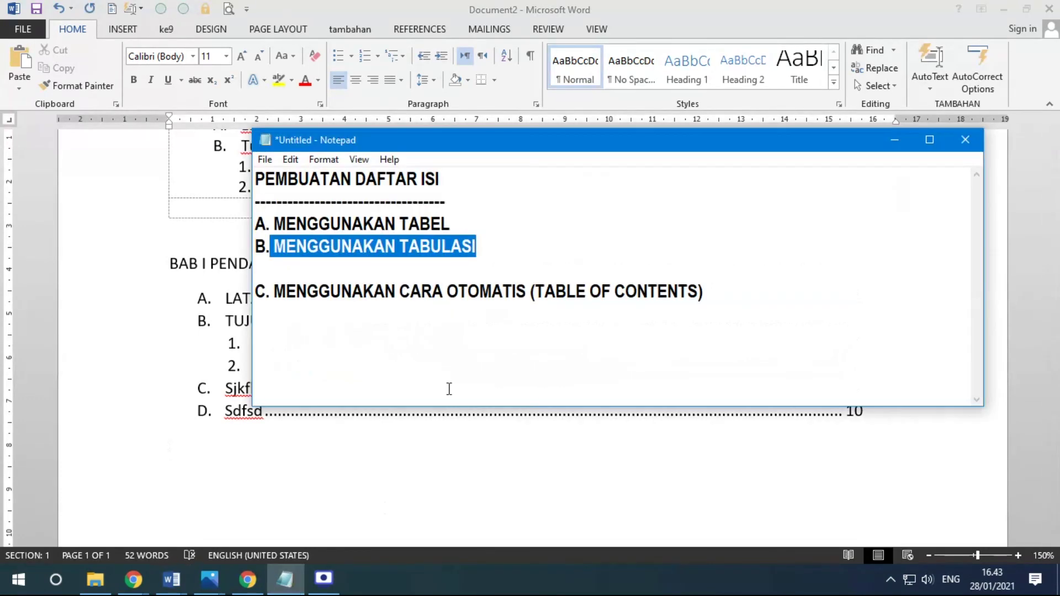